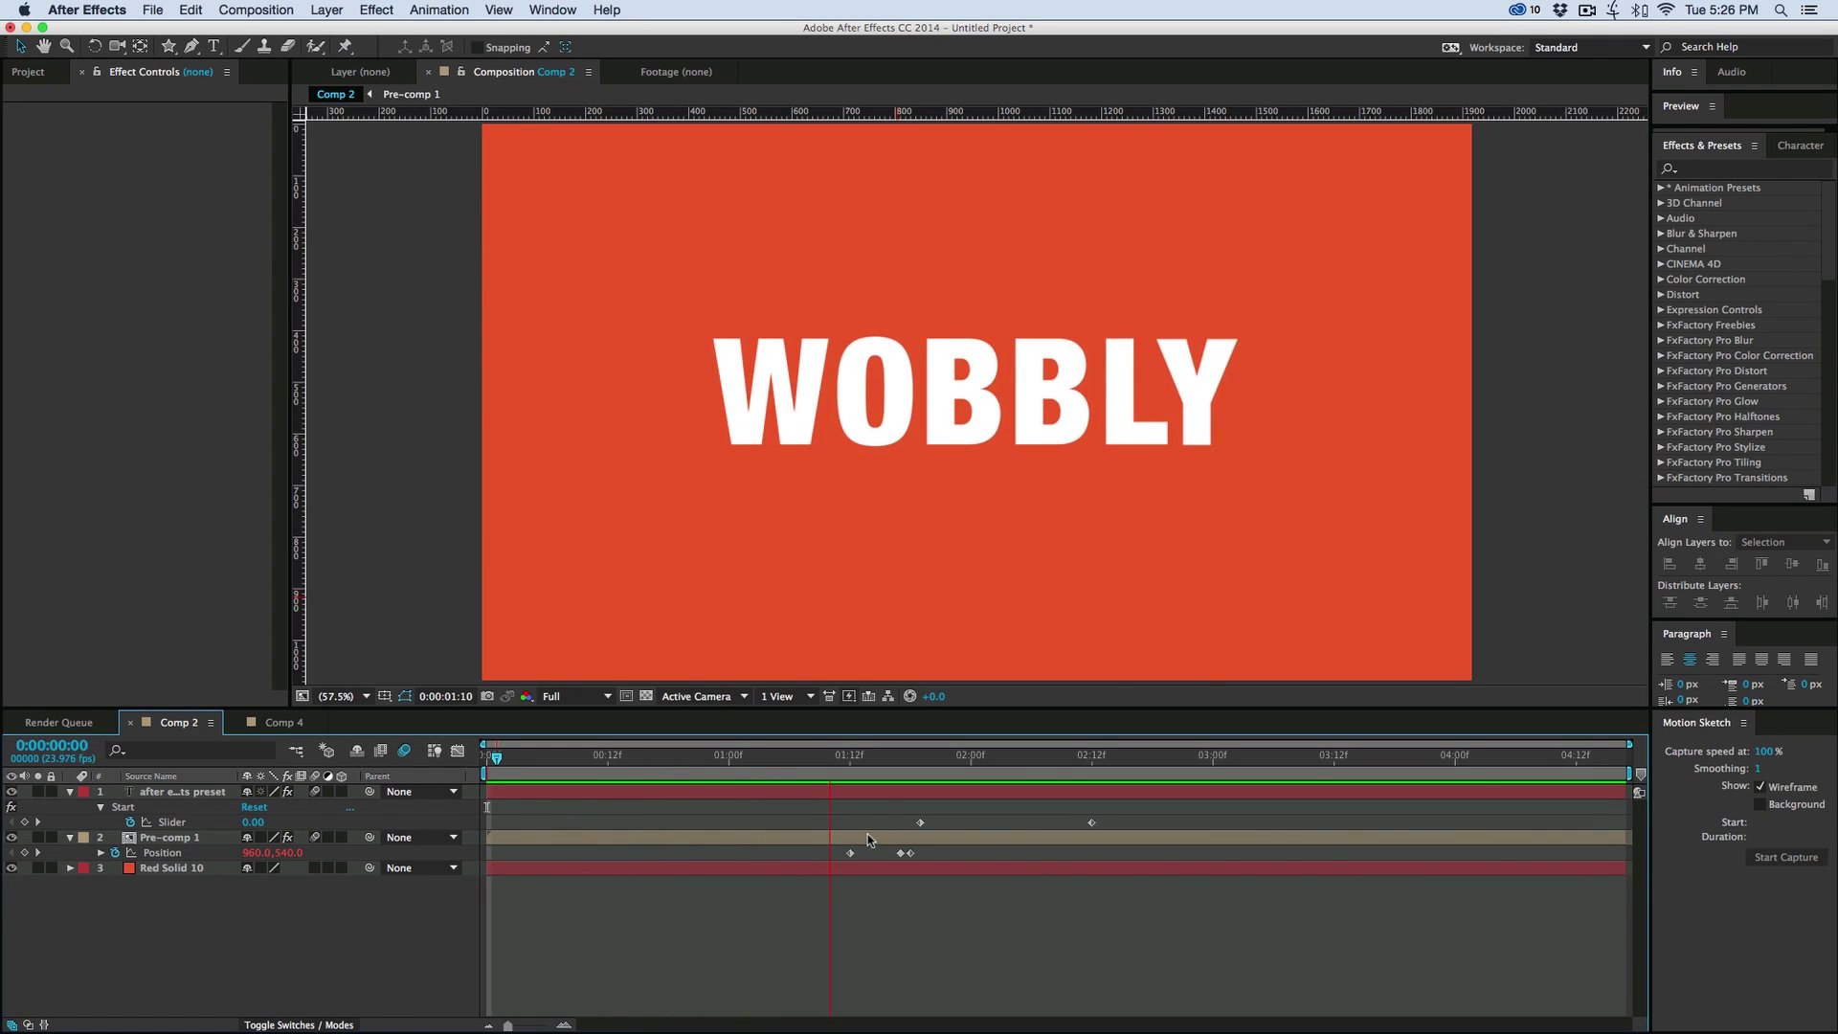
Stop the preview and replay the existing animation from around 0:00:01:08
key("space")
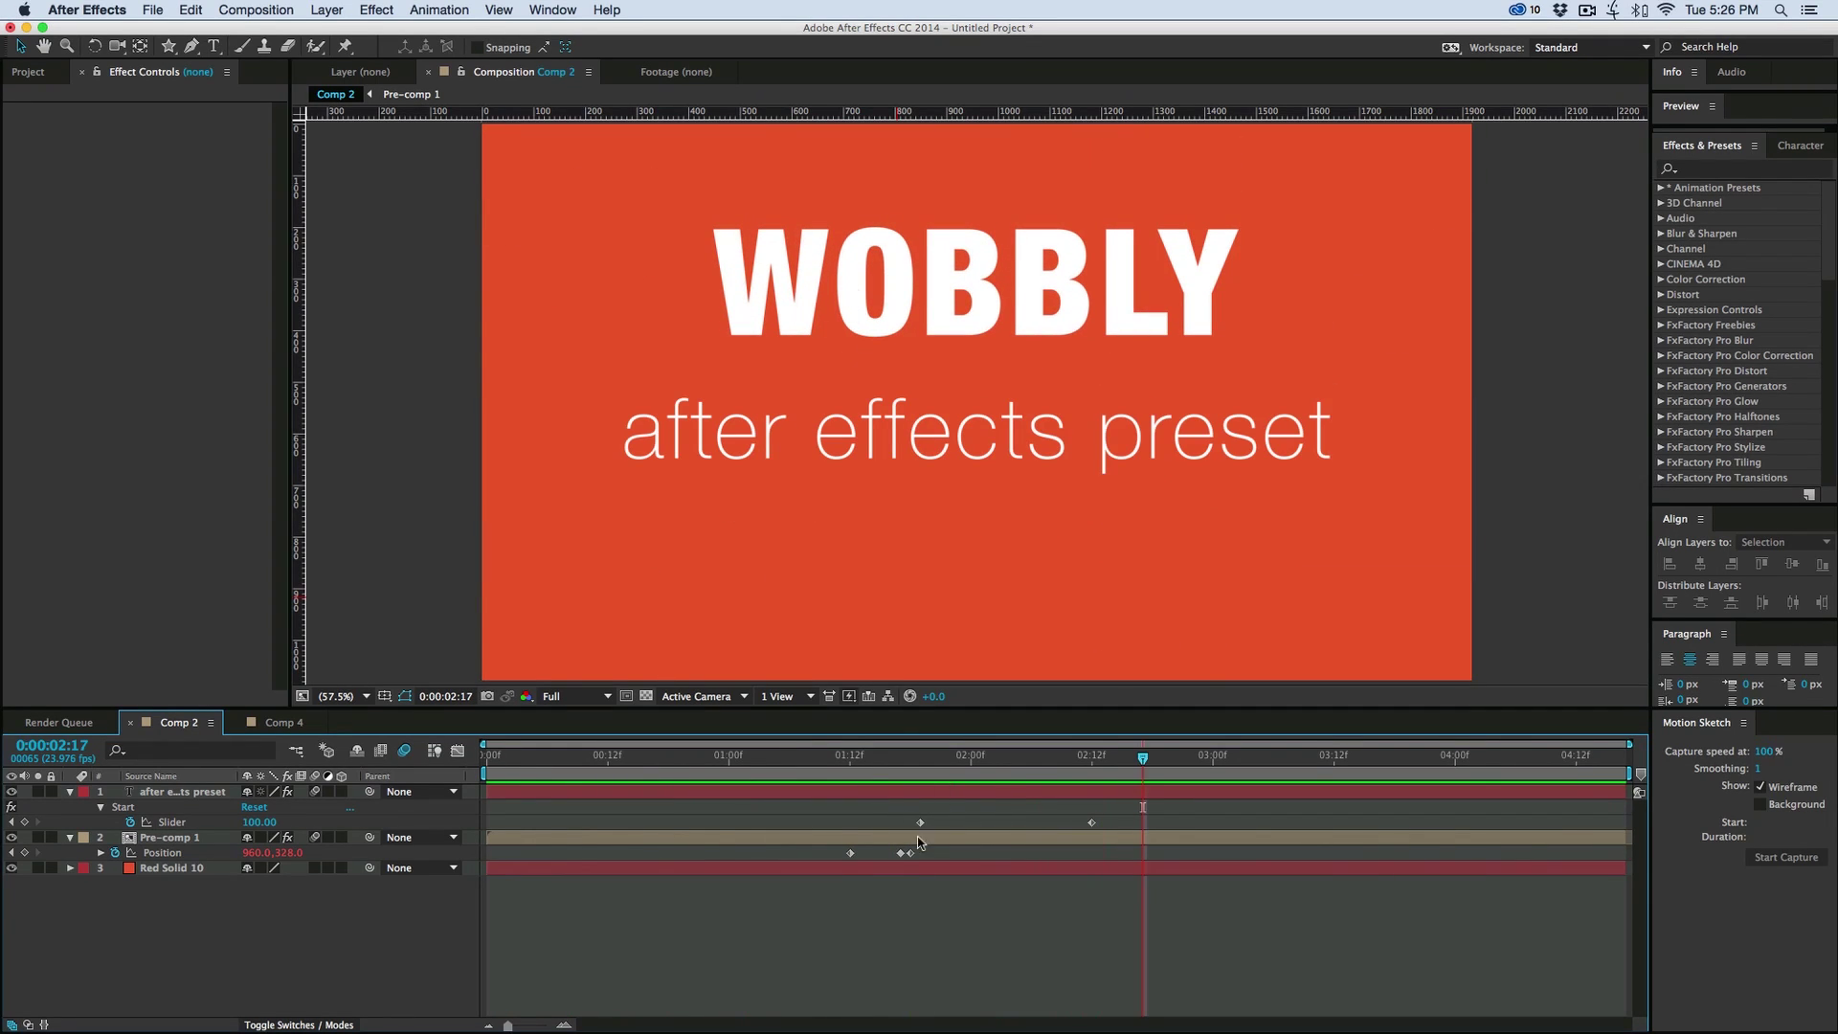
left_click_drag(1029, 769, 898, 763)
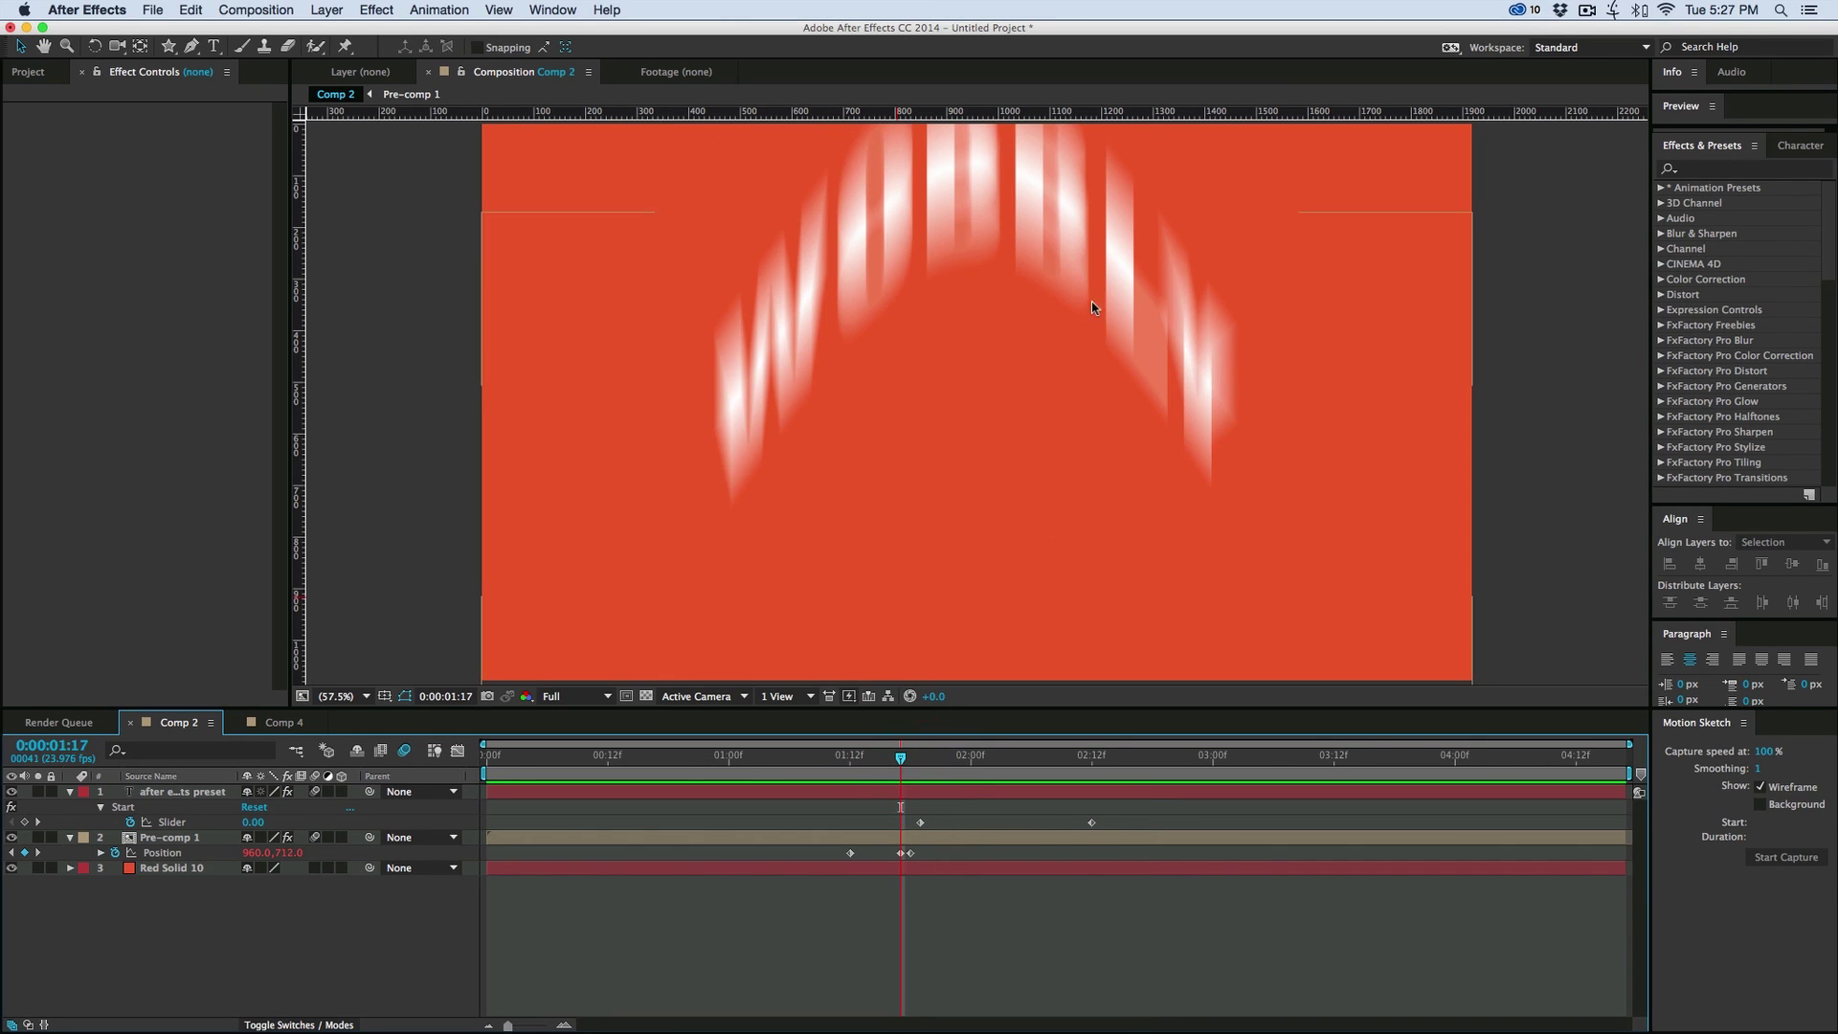
left_click(816, 759)
key("space")
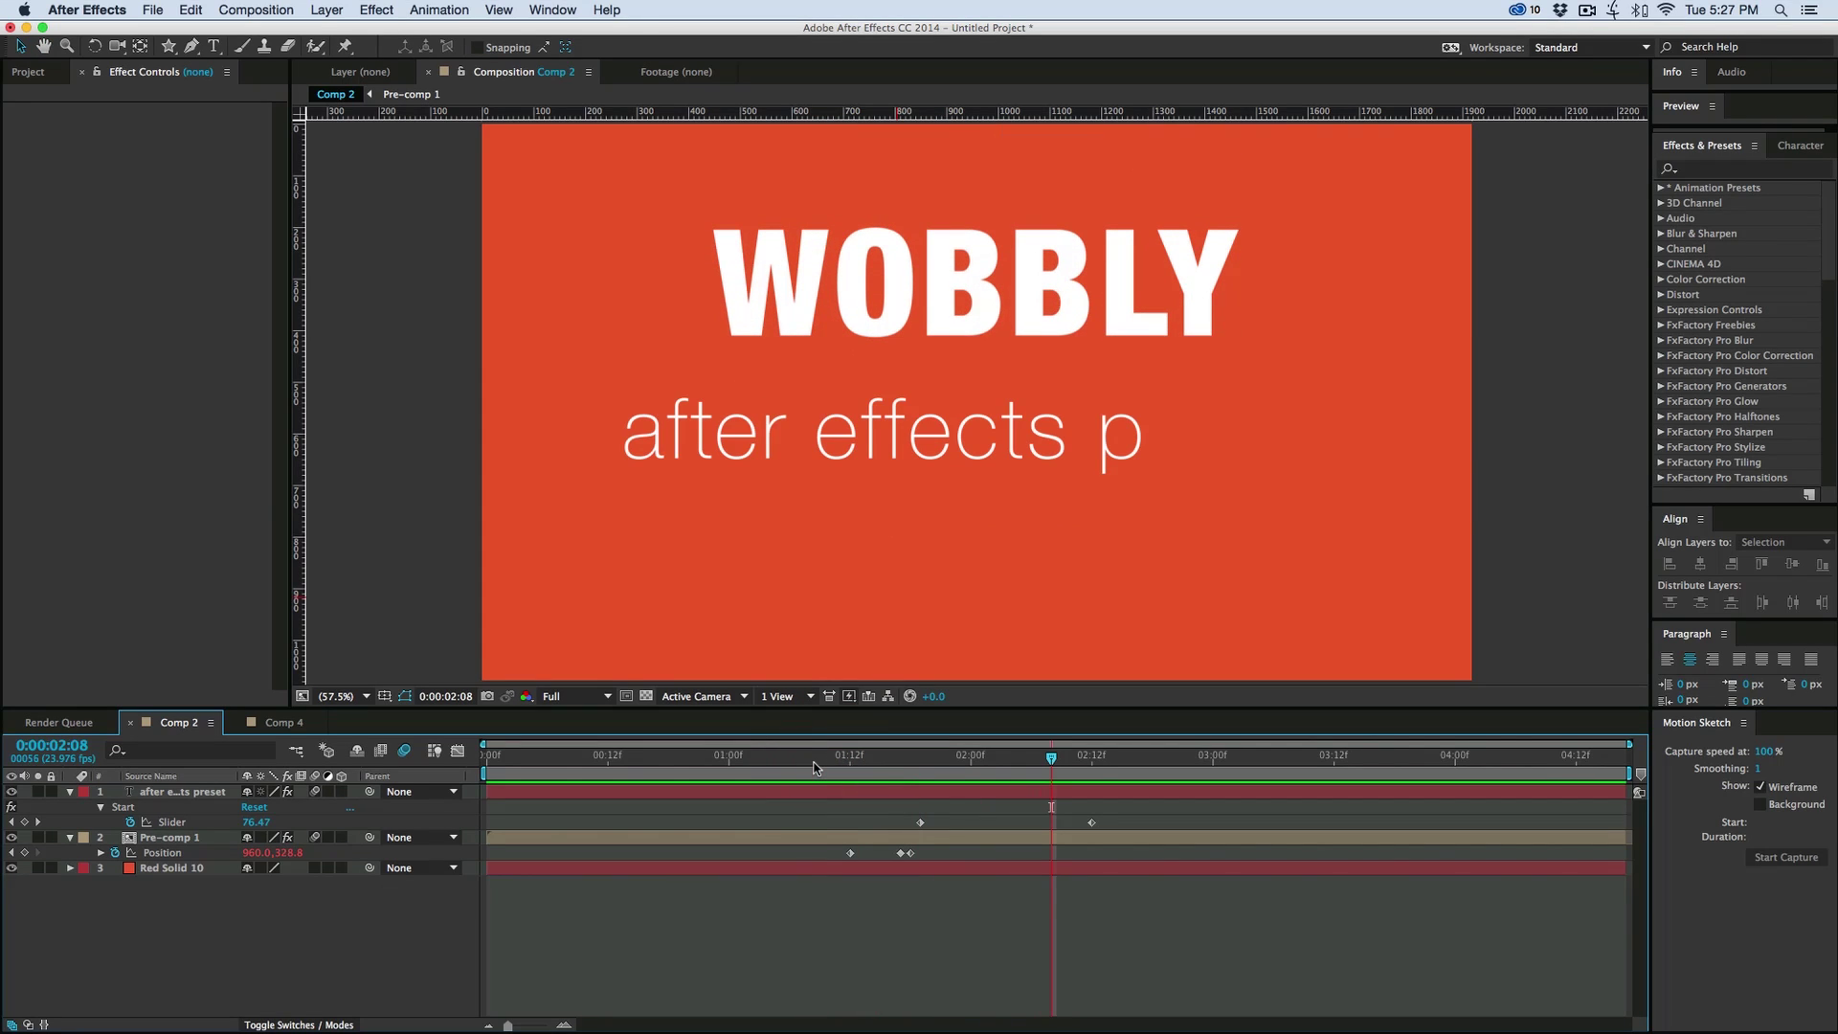
left_click_drag(938, 766, 822, 763)
key("space")
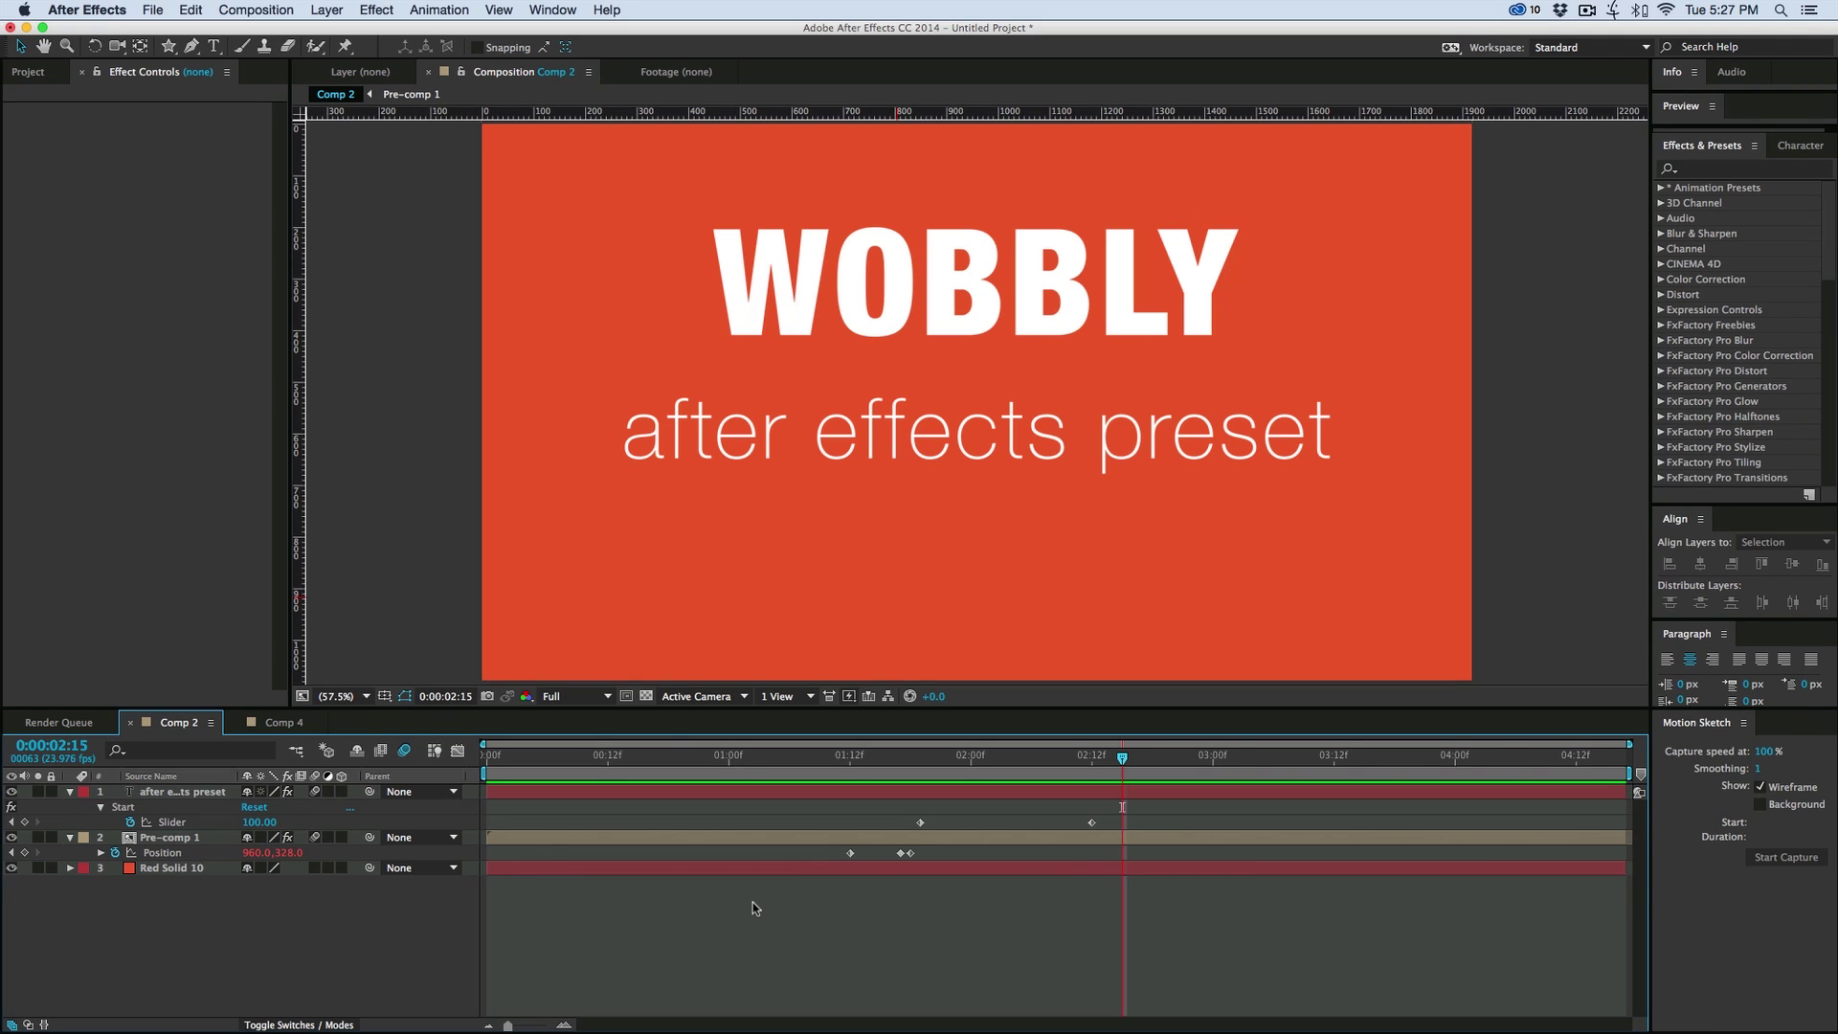
Create a new composition, Comp 5, containing a Royal Blue solid
key("super+n")
key("Return")
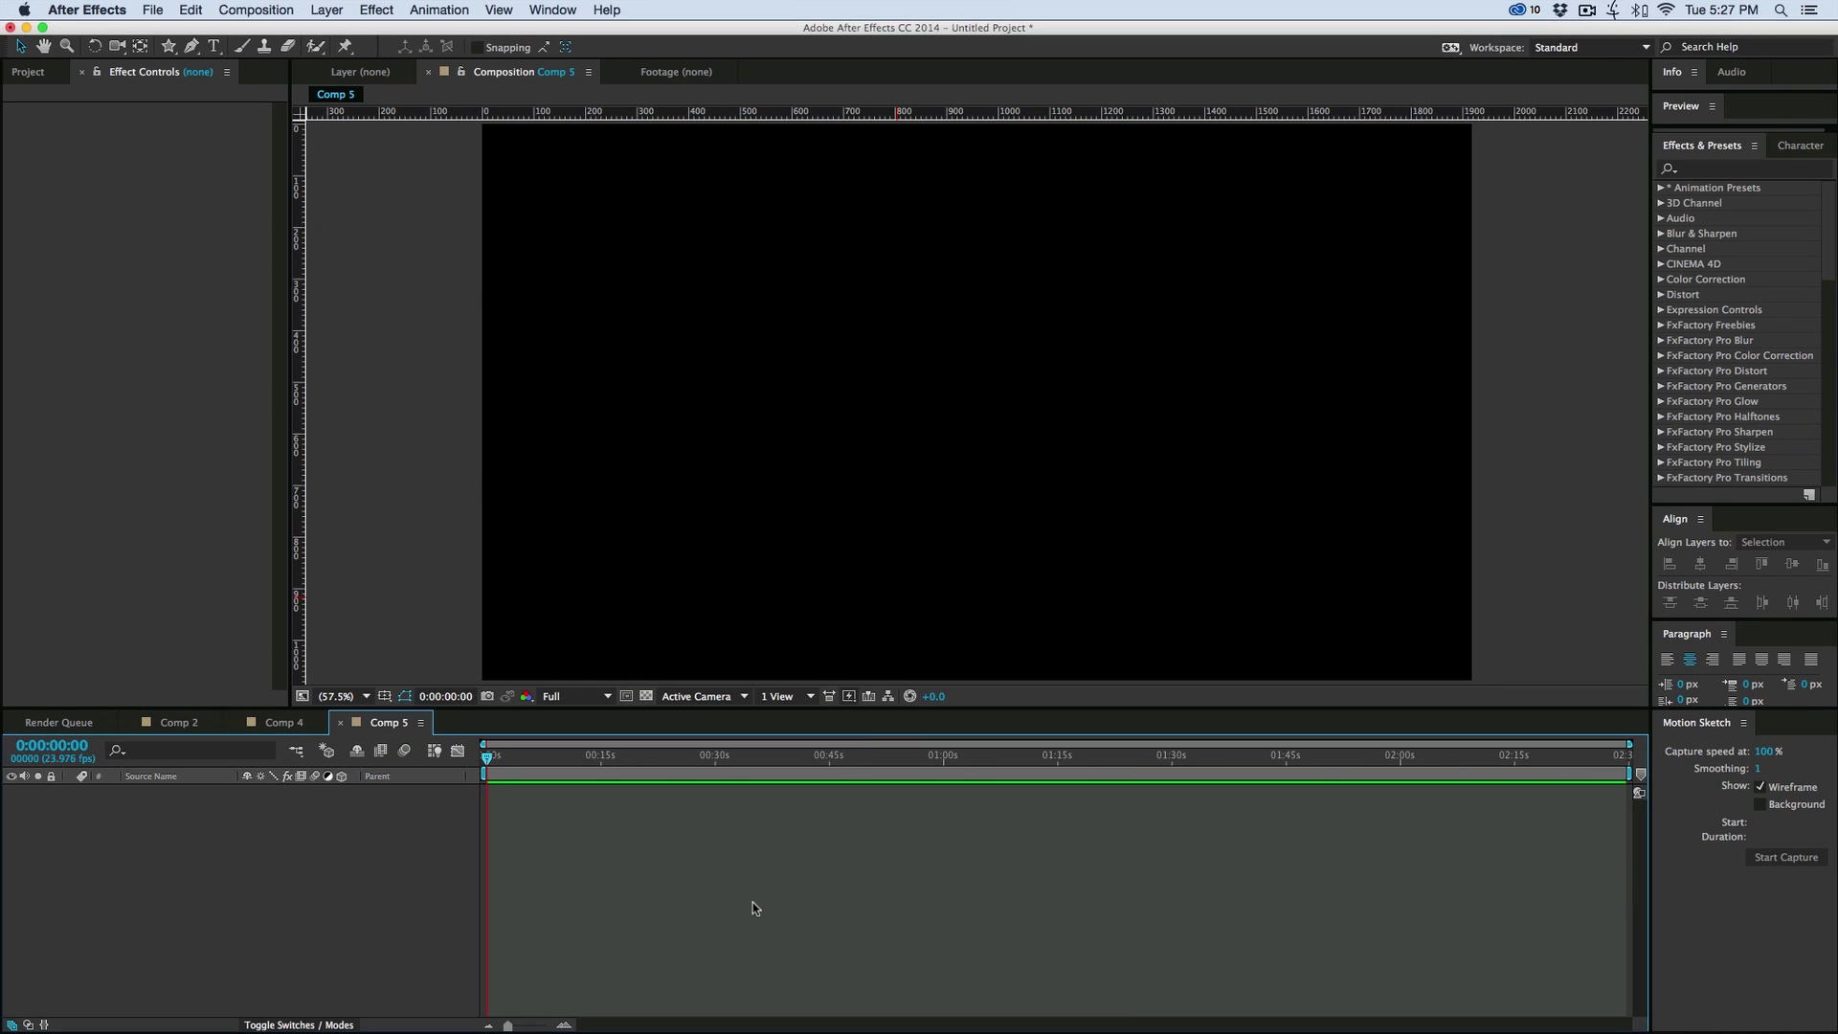
key("super+y")
key("Return")
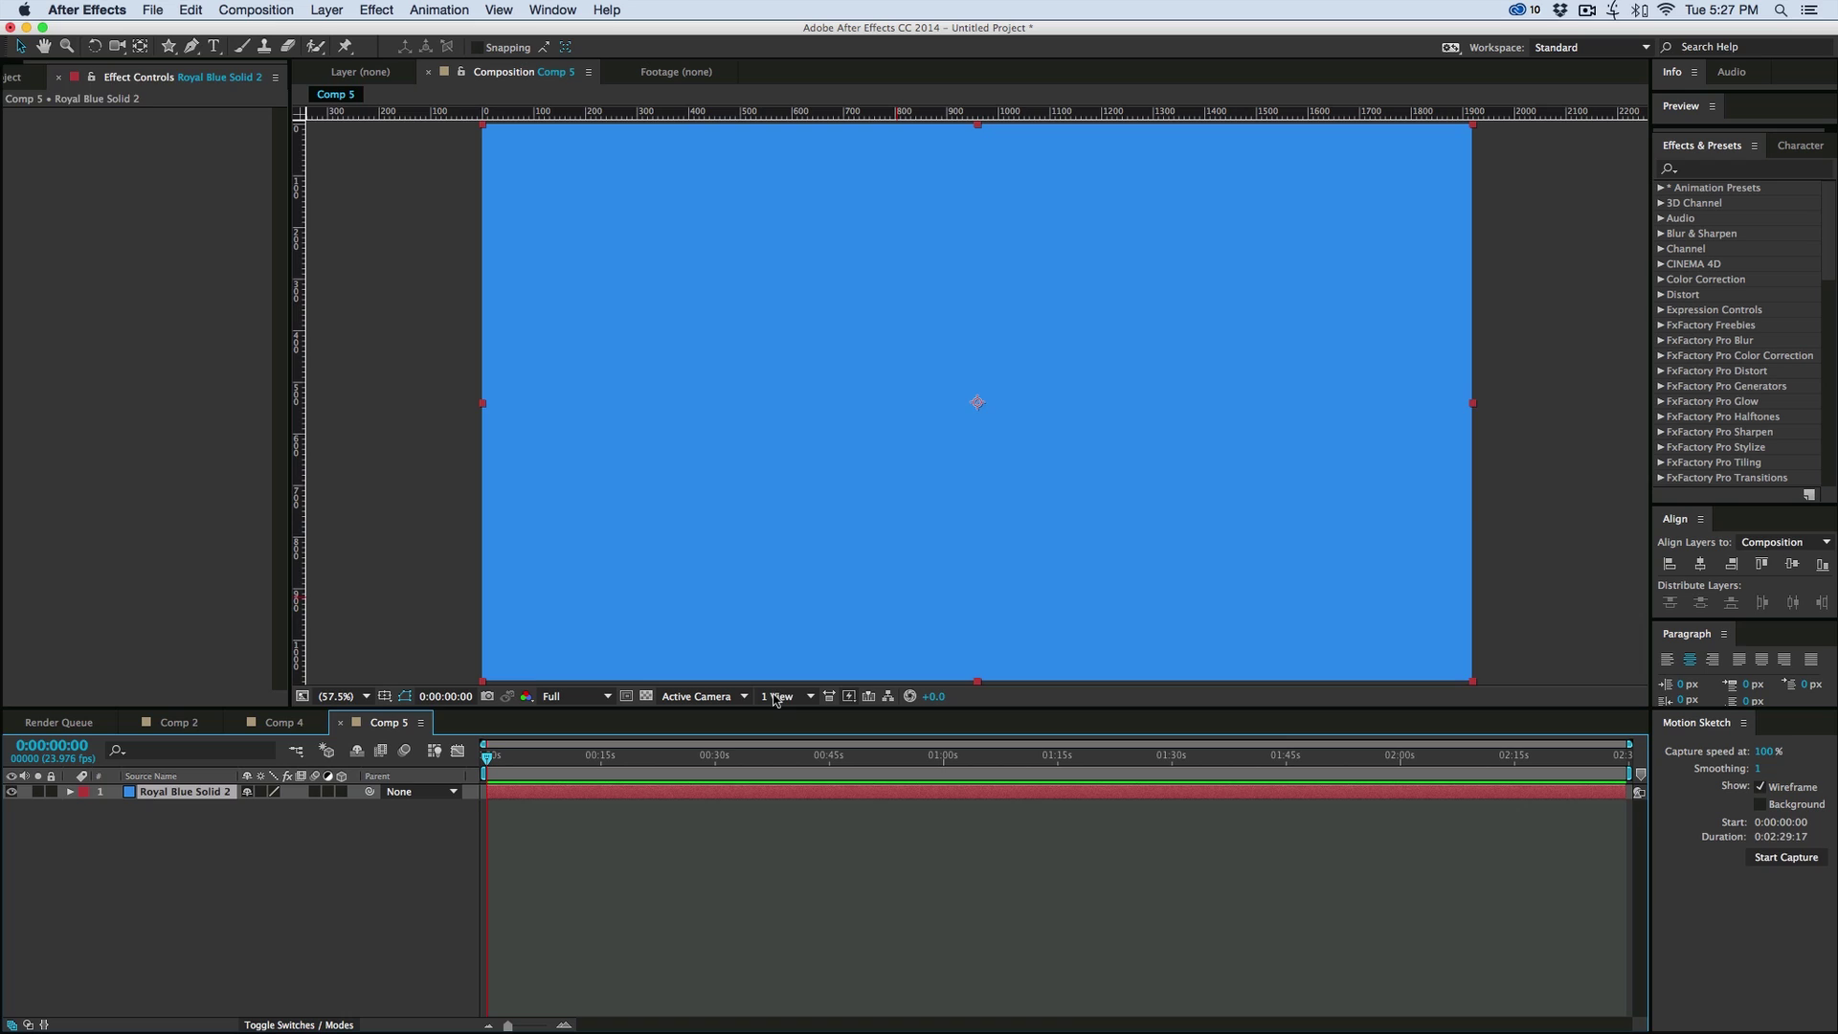
Add a white 'test' text layer on the solid and expand its Text properties
key("super+t")
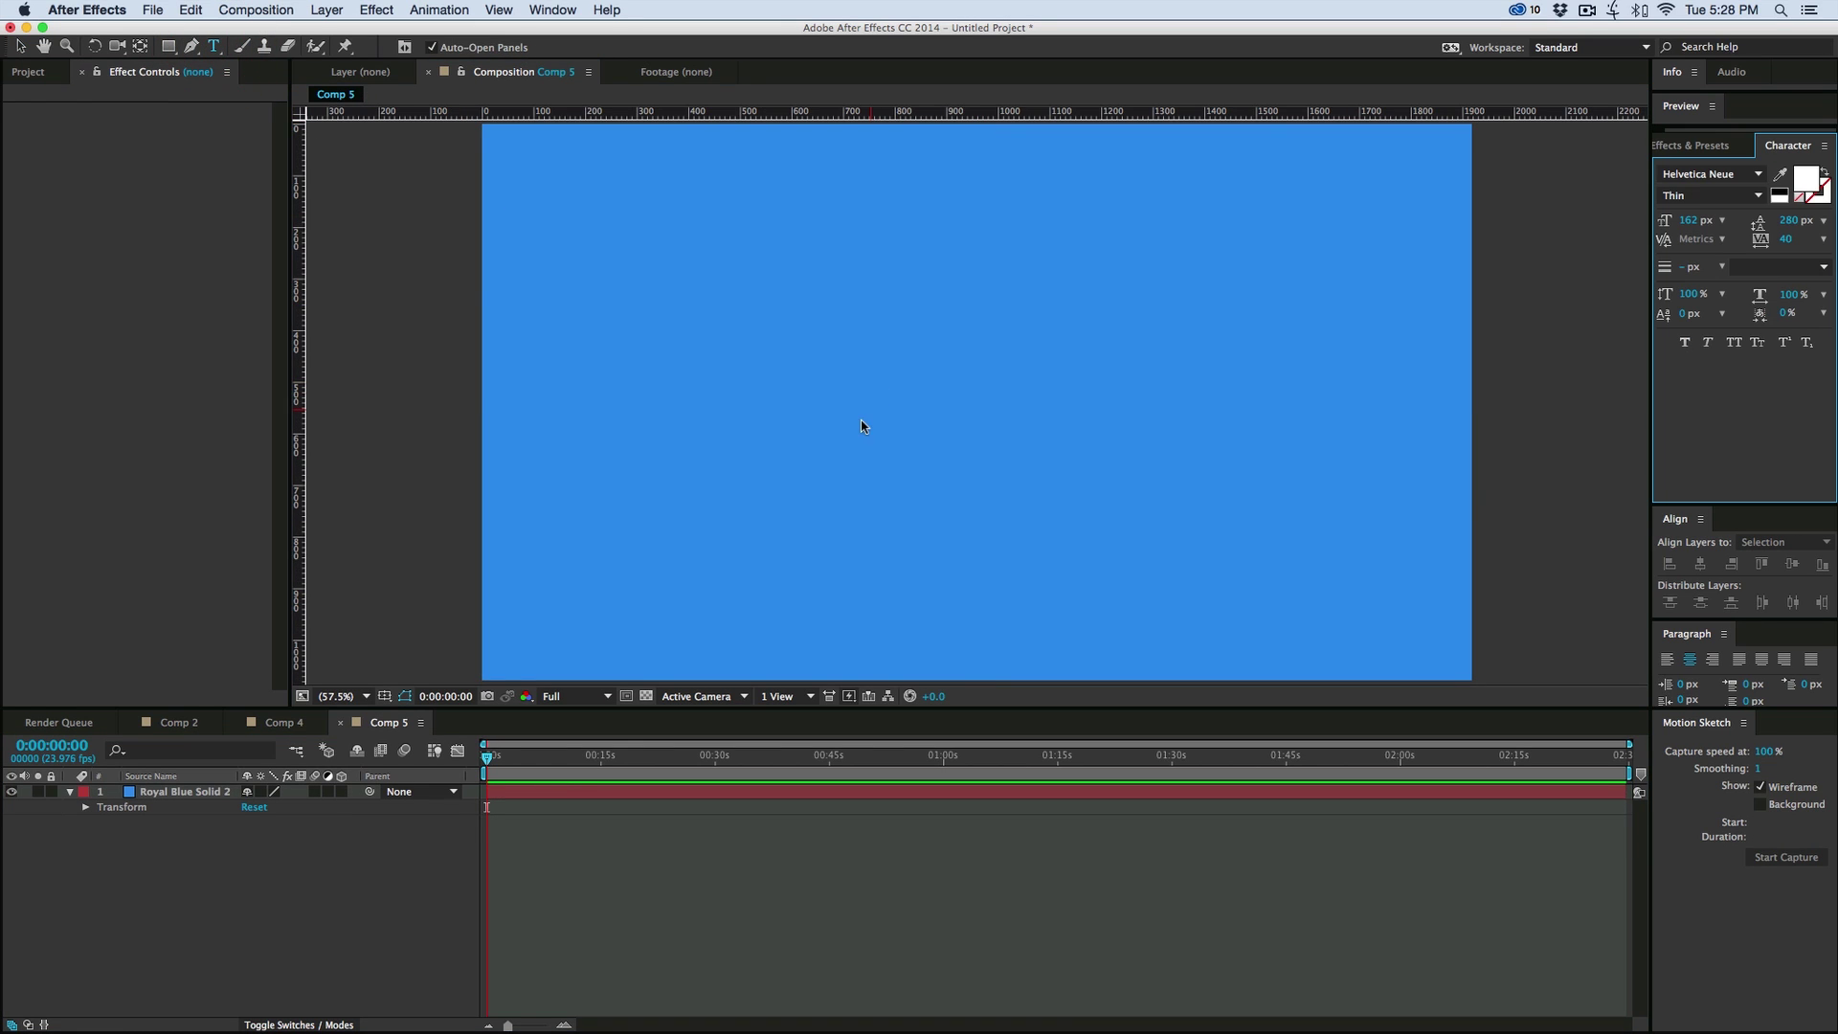
left_click(865, 425)
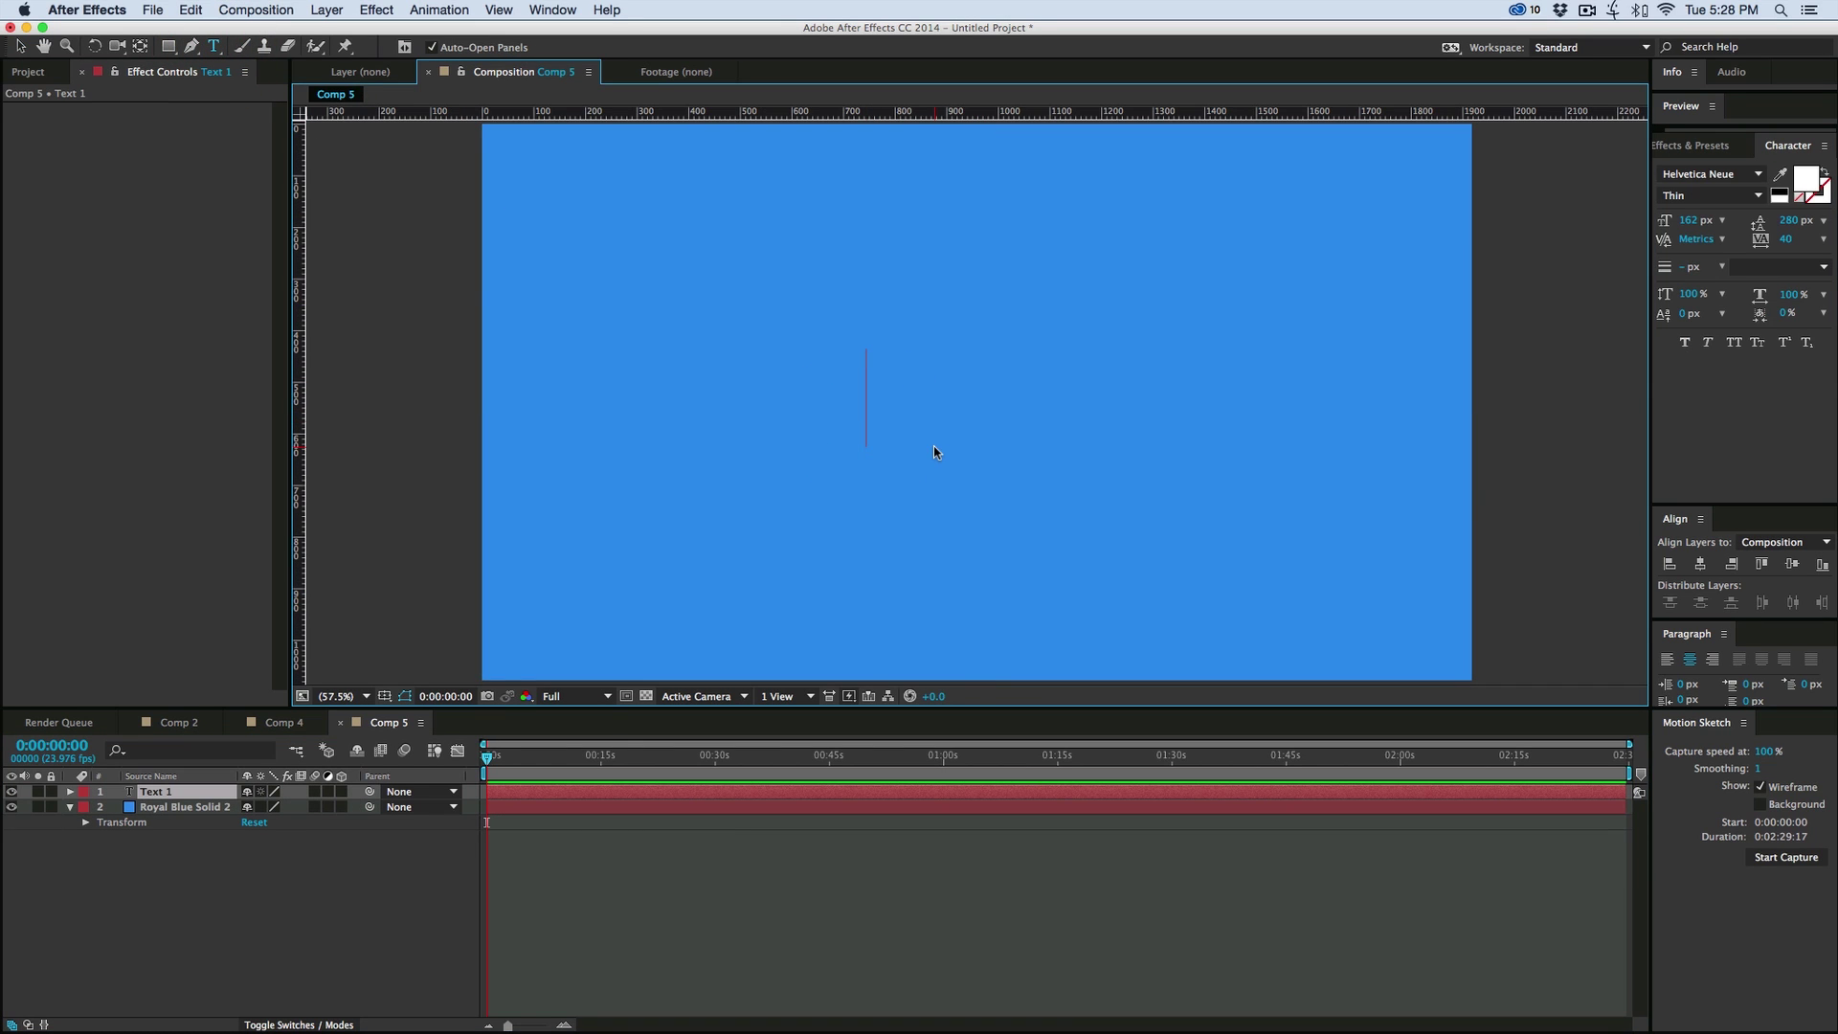
type("test")
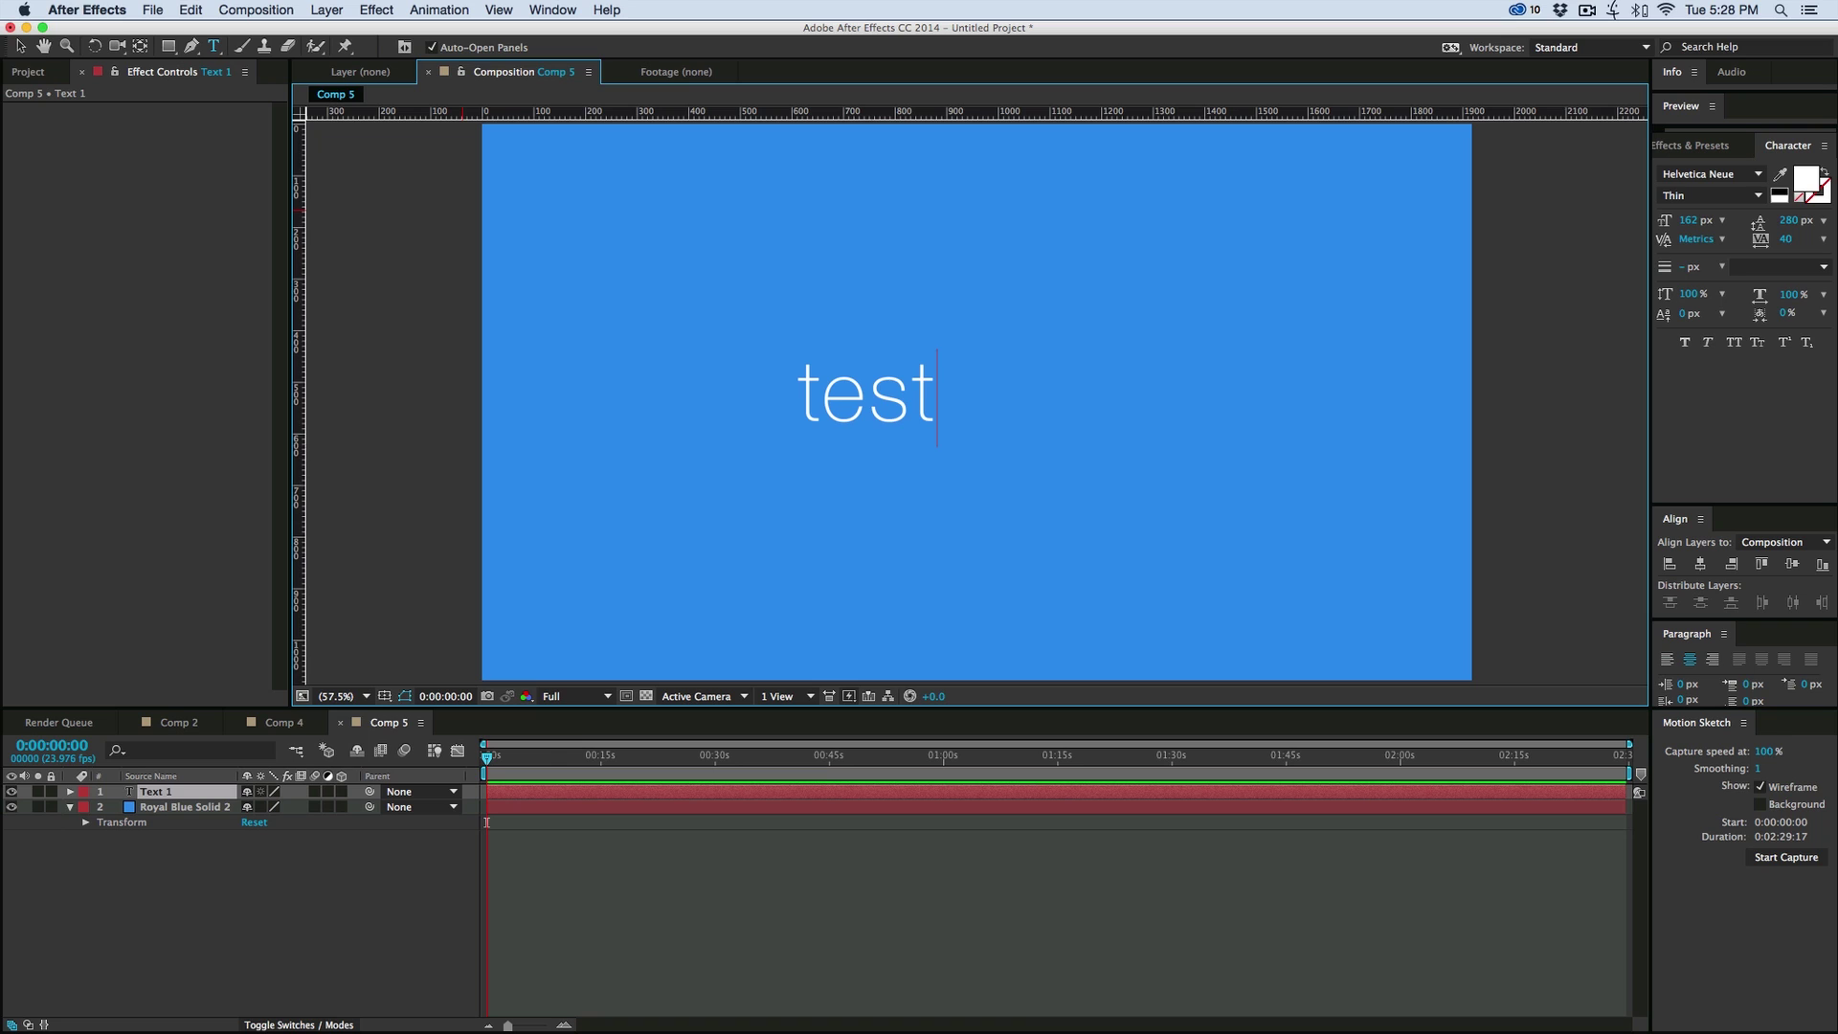
left_click(20, 47)
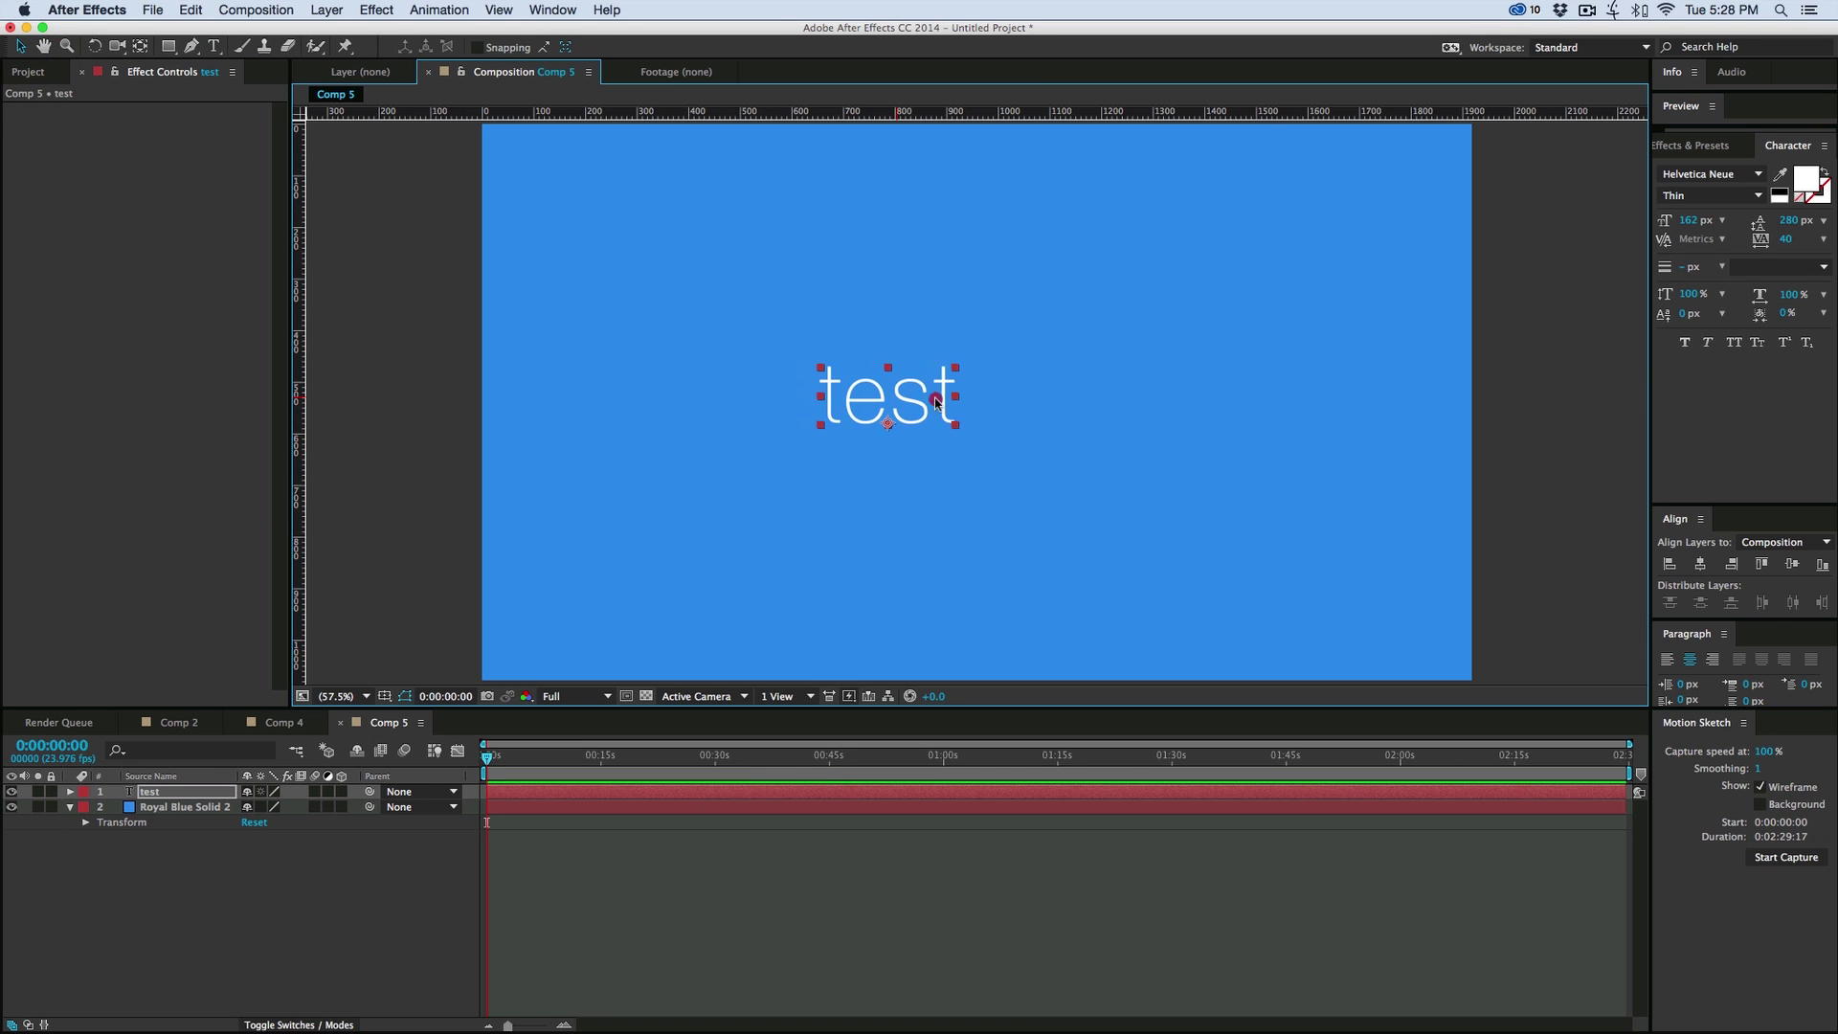
left_click_drag(937, 402, 974, 402)
left_click(70, 792)
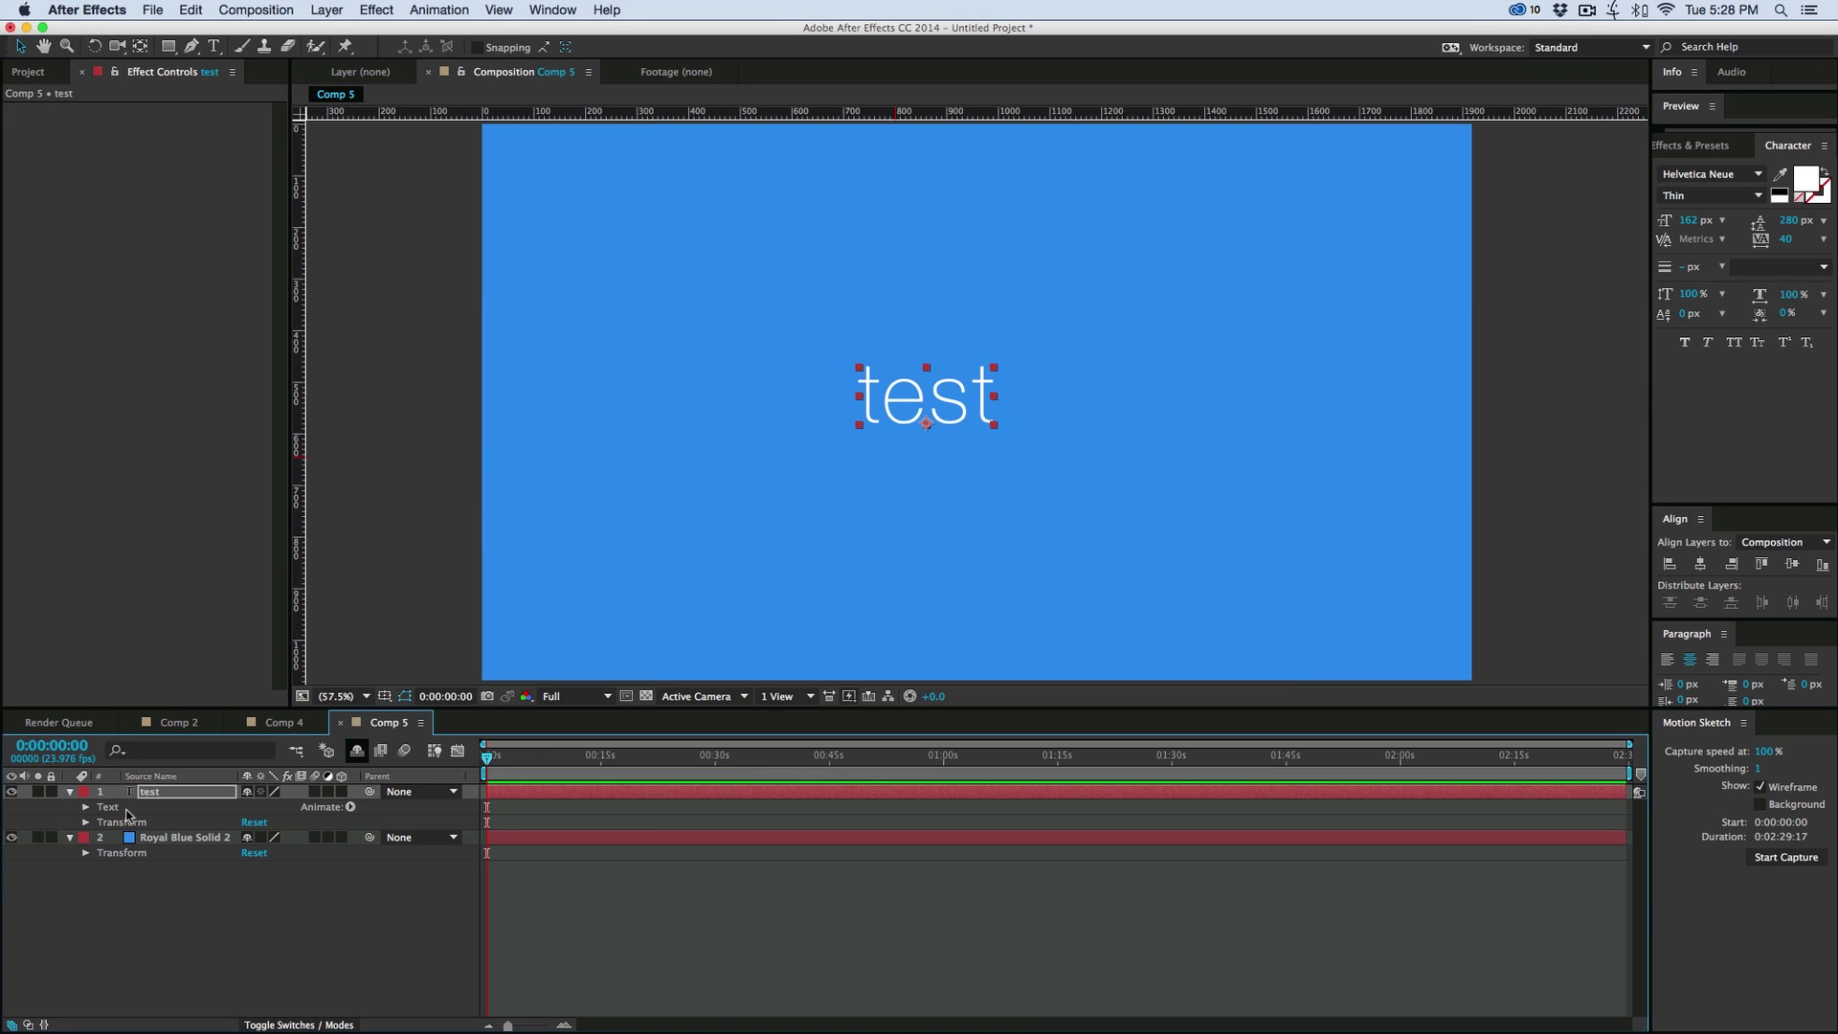
left_click(85, 808)
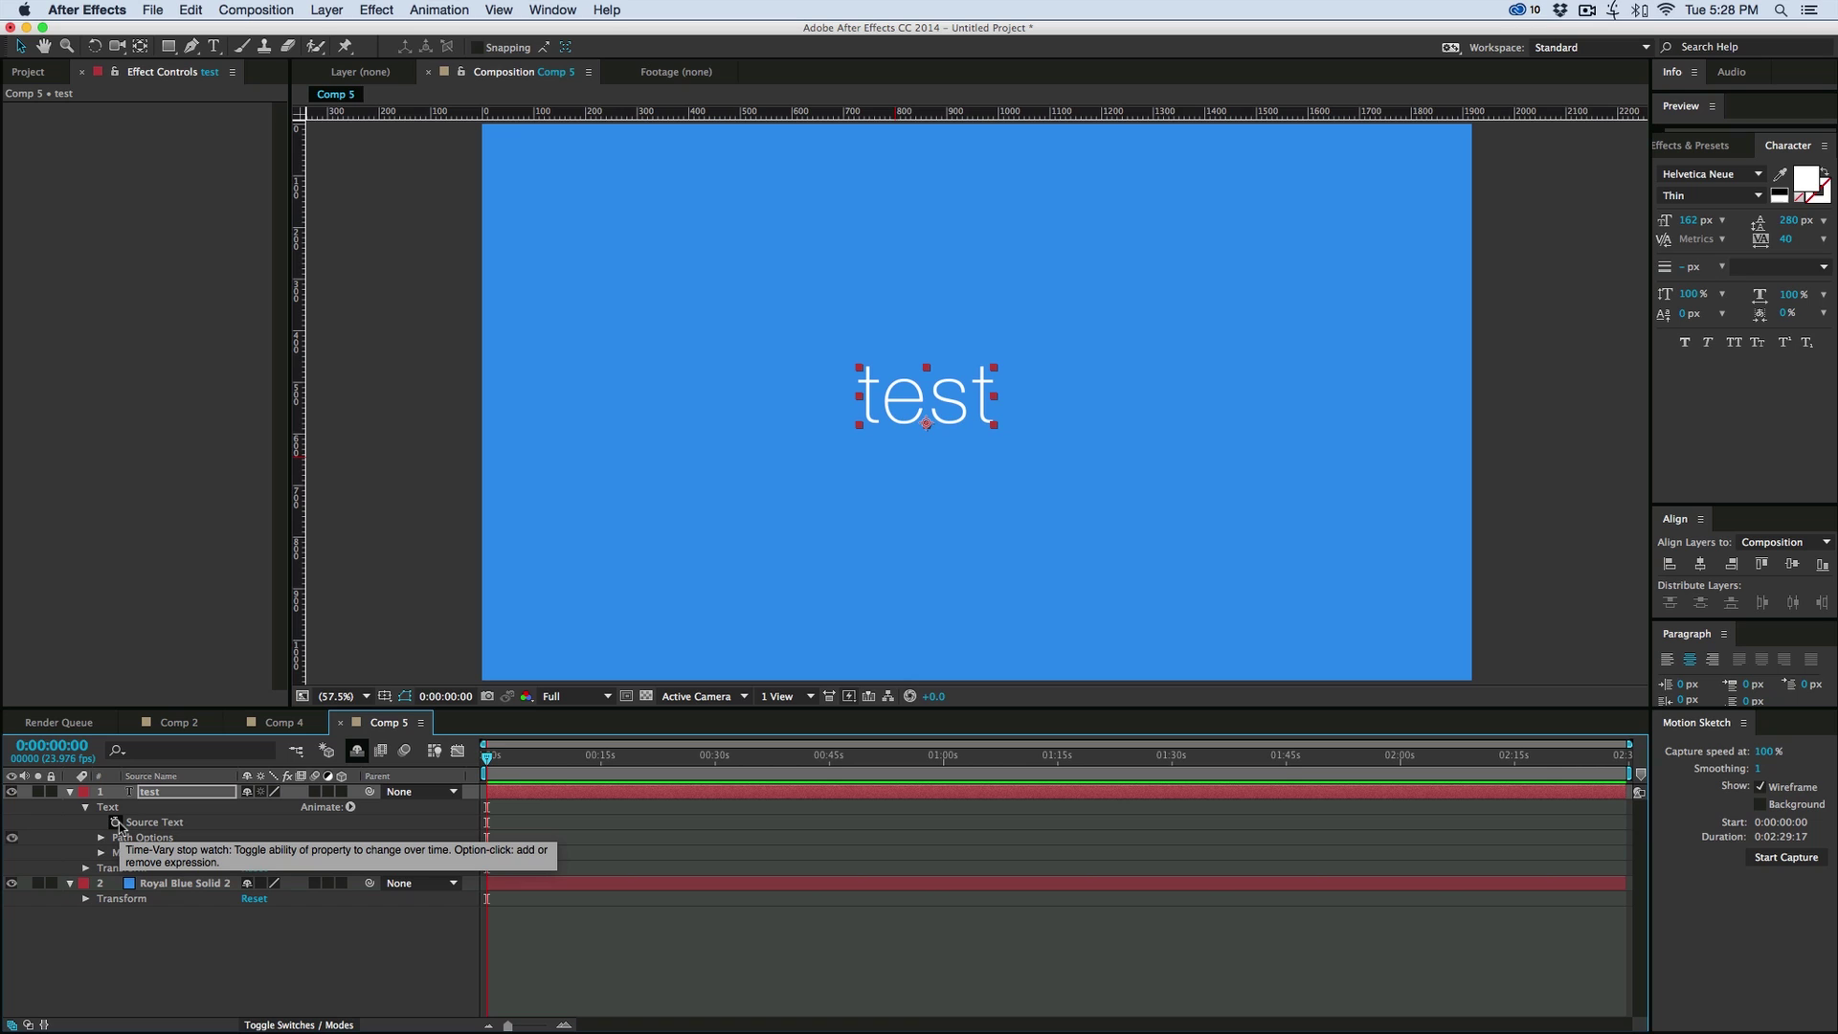
Give the test layer's Source Text the expression Math.floor(position.speed), then preview it reading 0
left_click(114, 822, "alt")
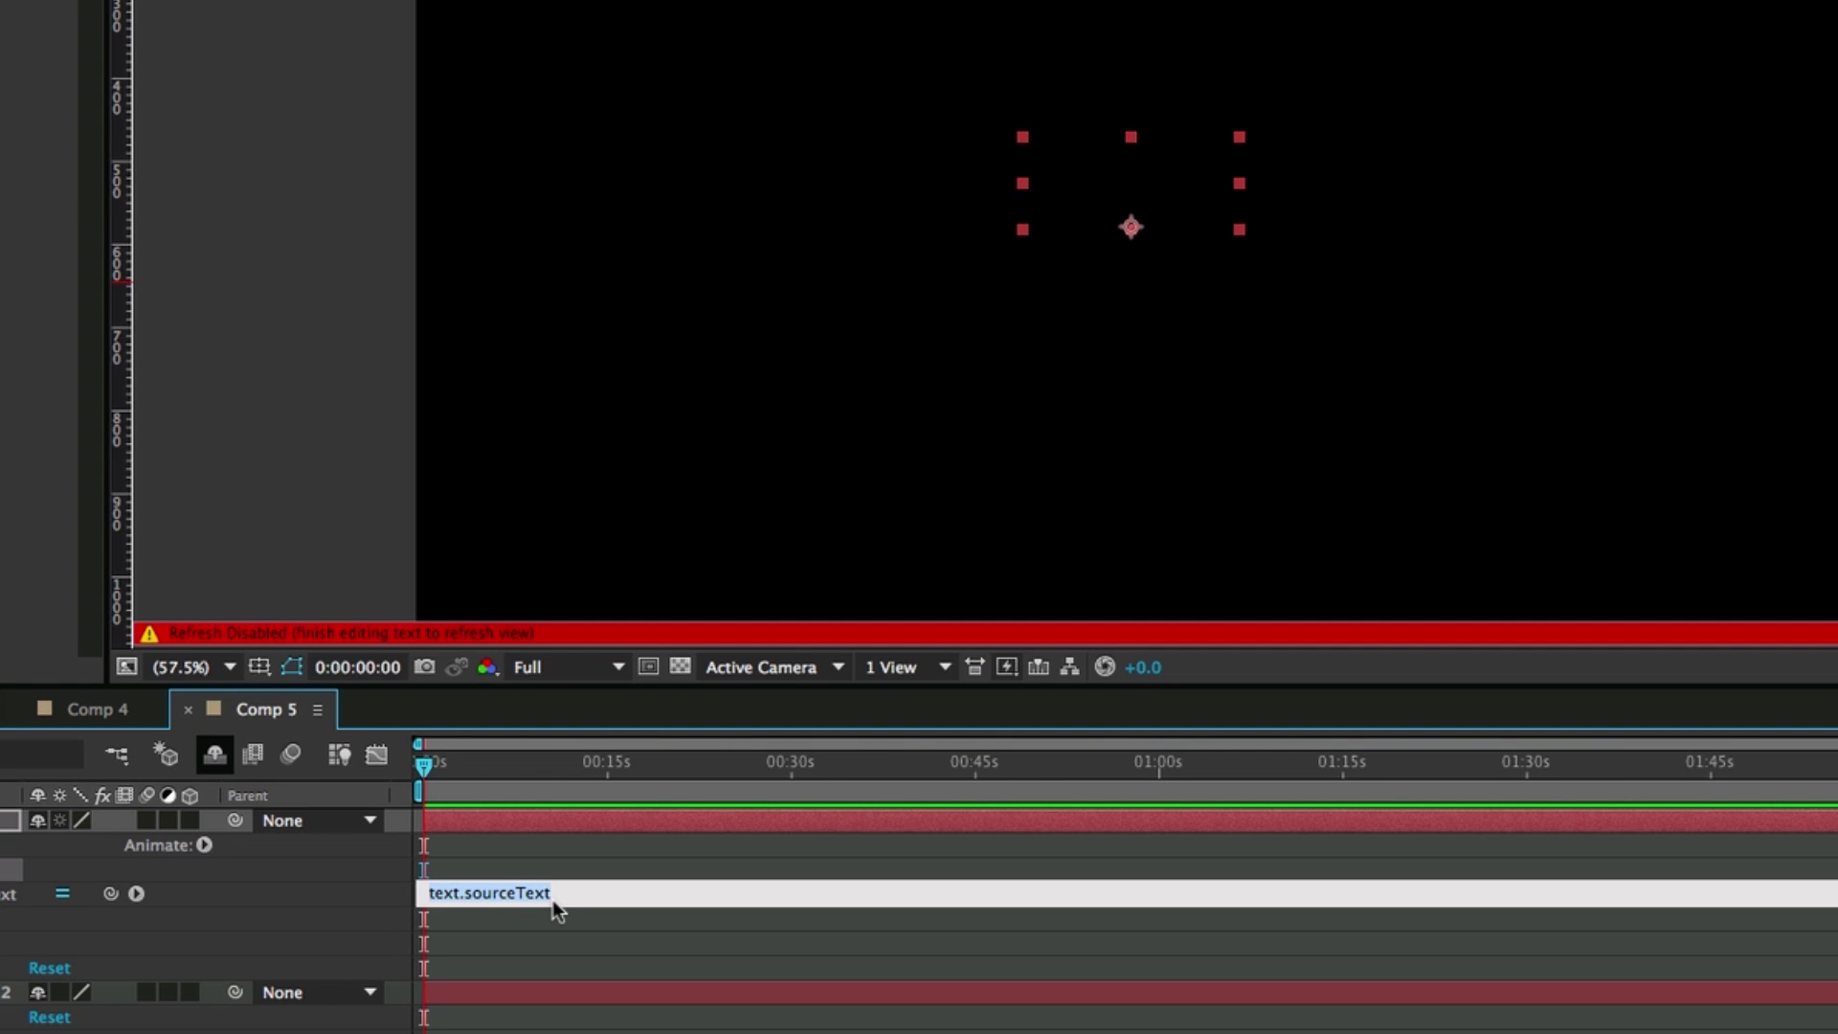
type("pos")
type("ition.spee")
type("Math.")
type("floor")
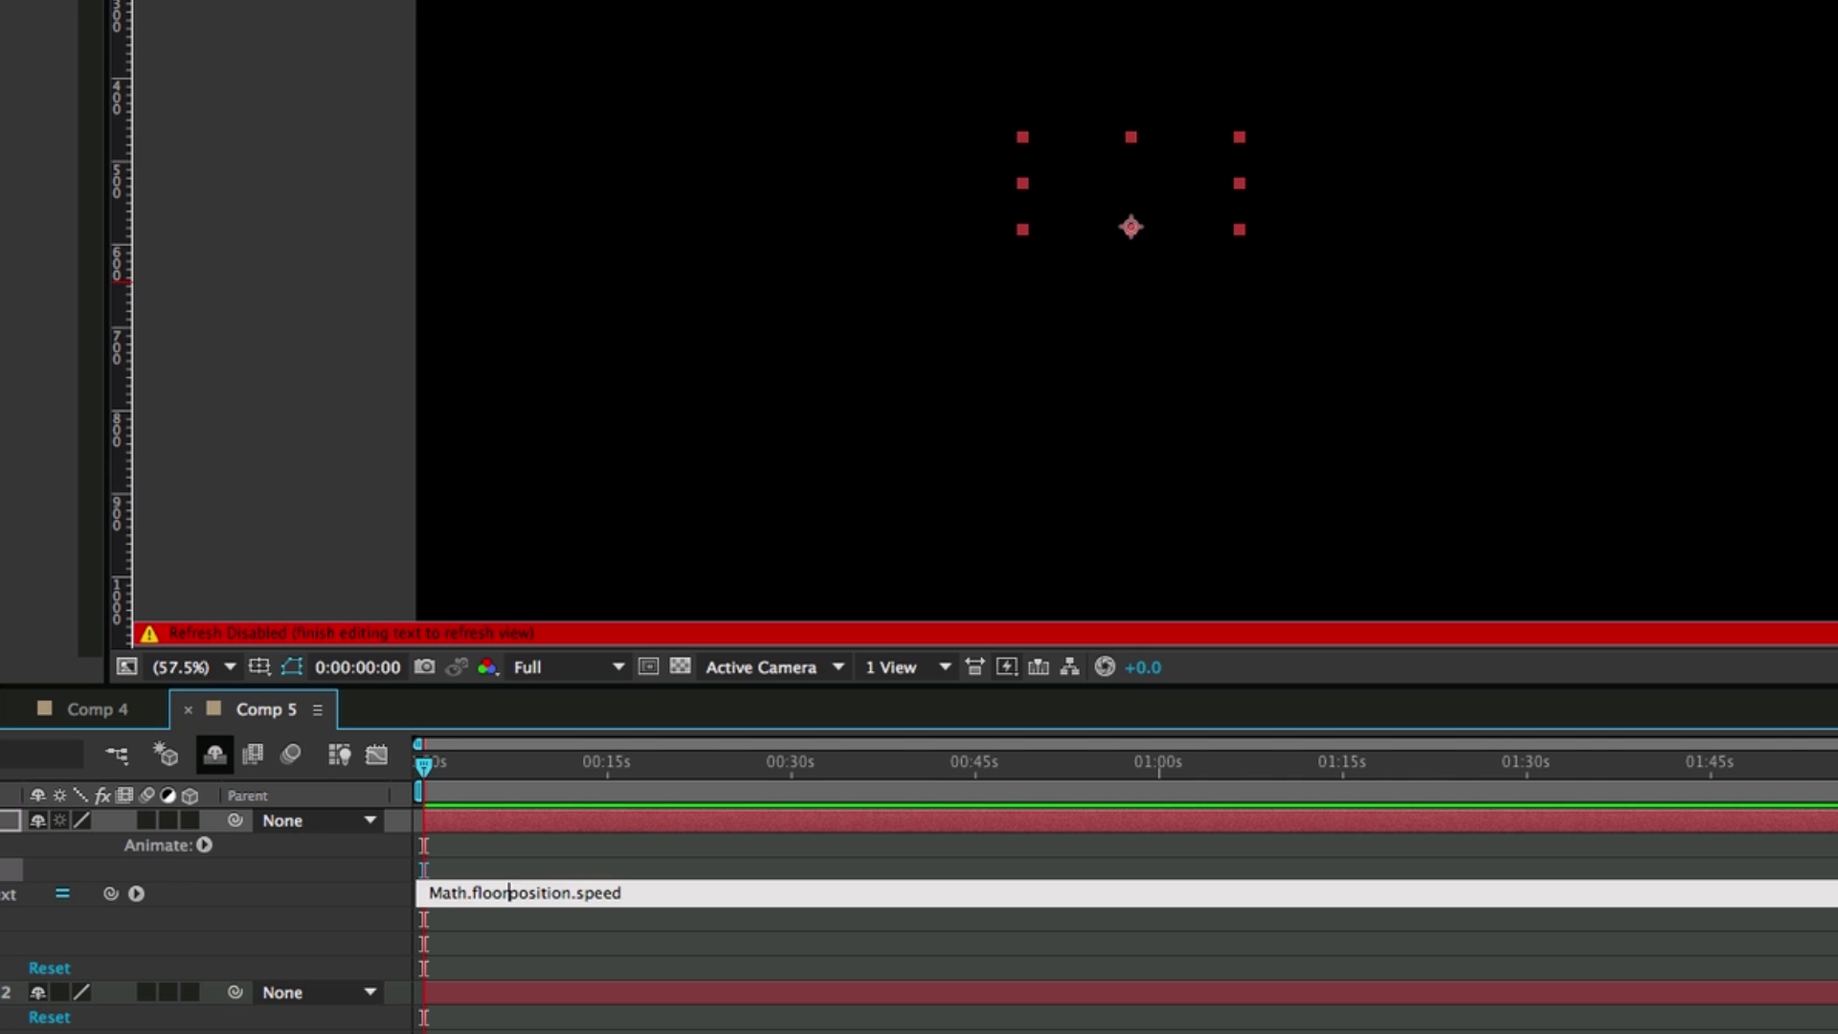
type("(")
key("KP_Enter")
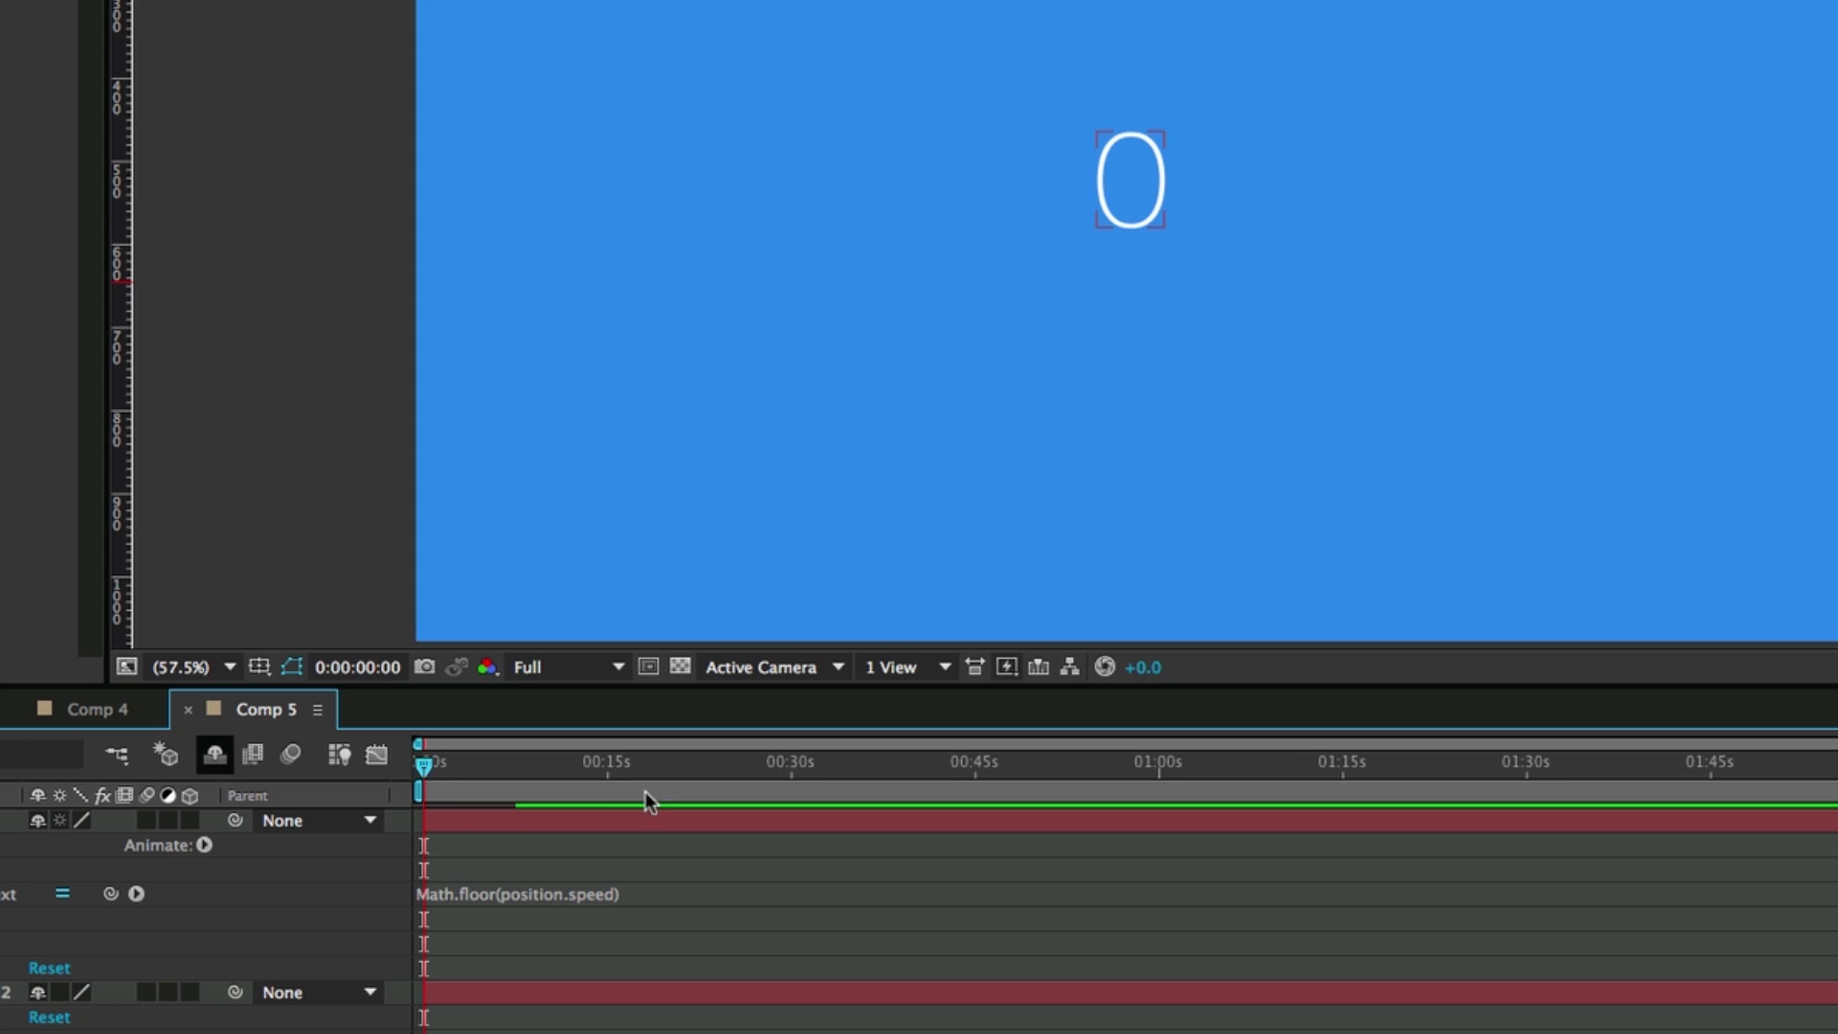
key("space")
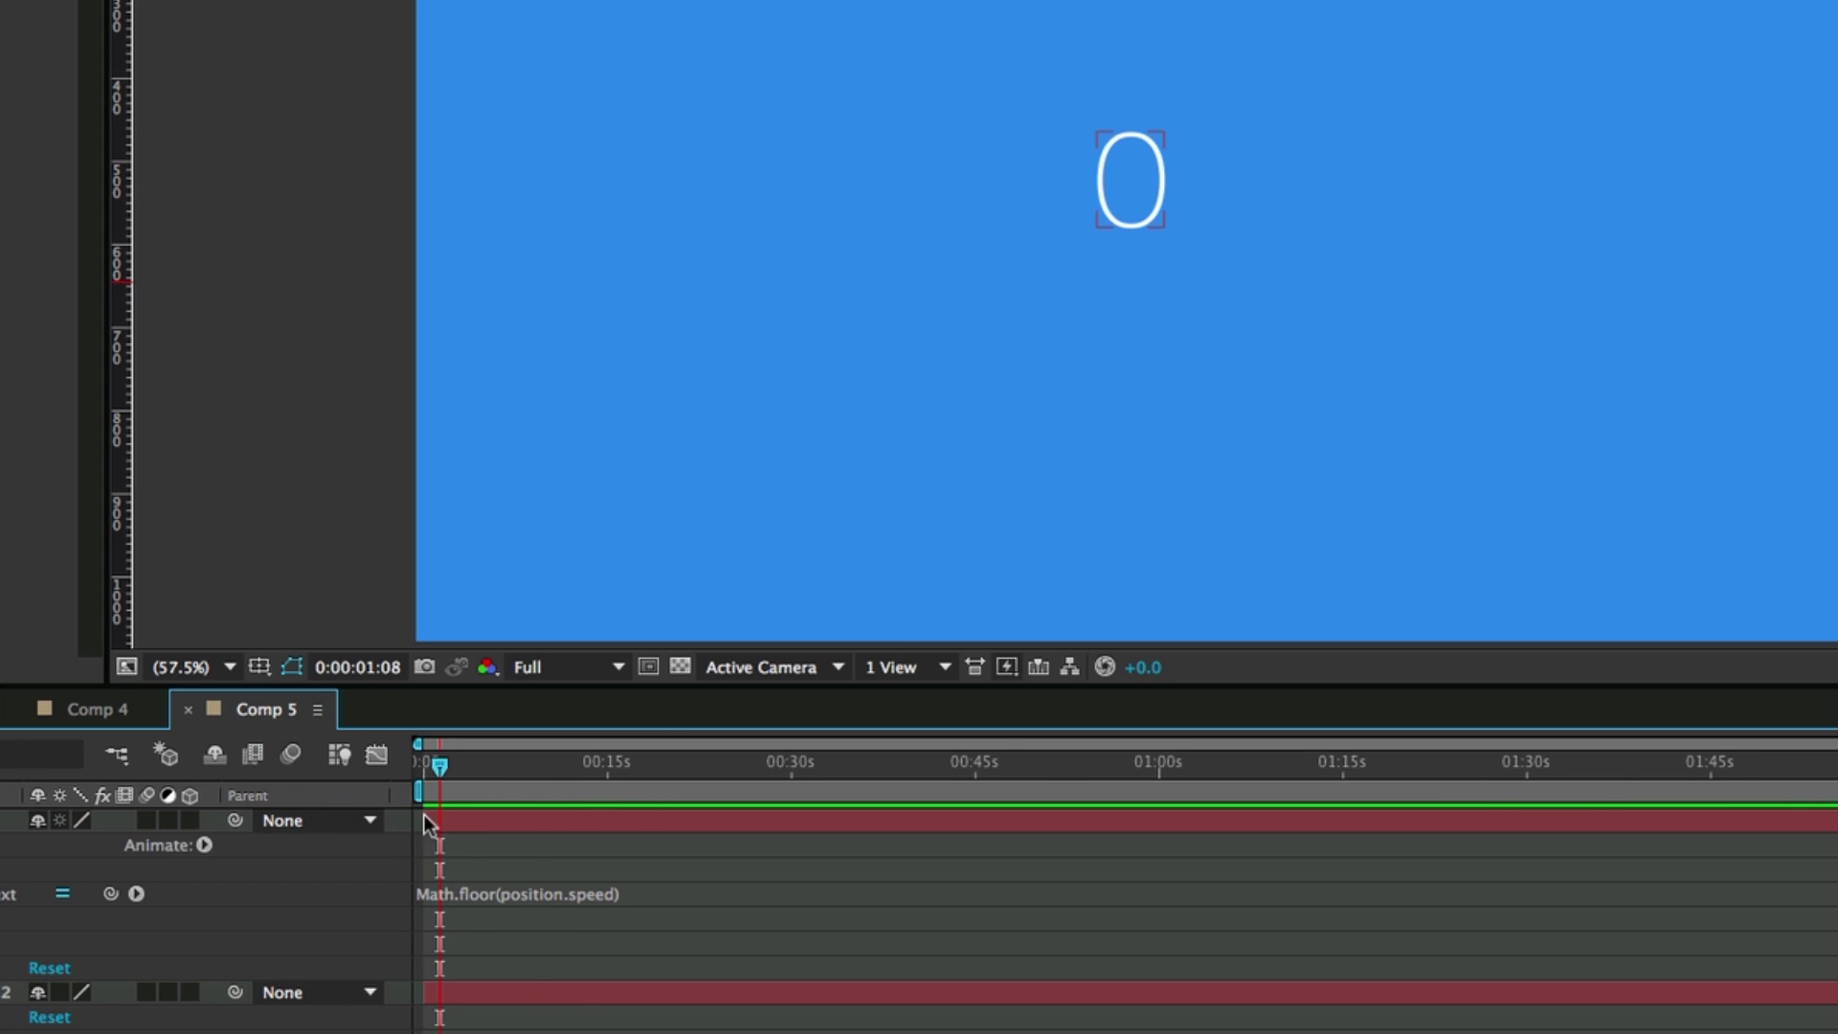
Keyframe the test text's Position and drag it toward the right of the comp
left_click(469, 824)
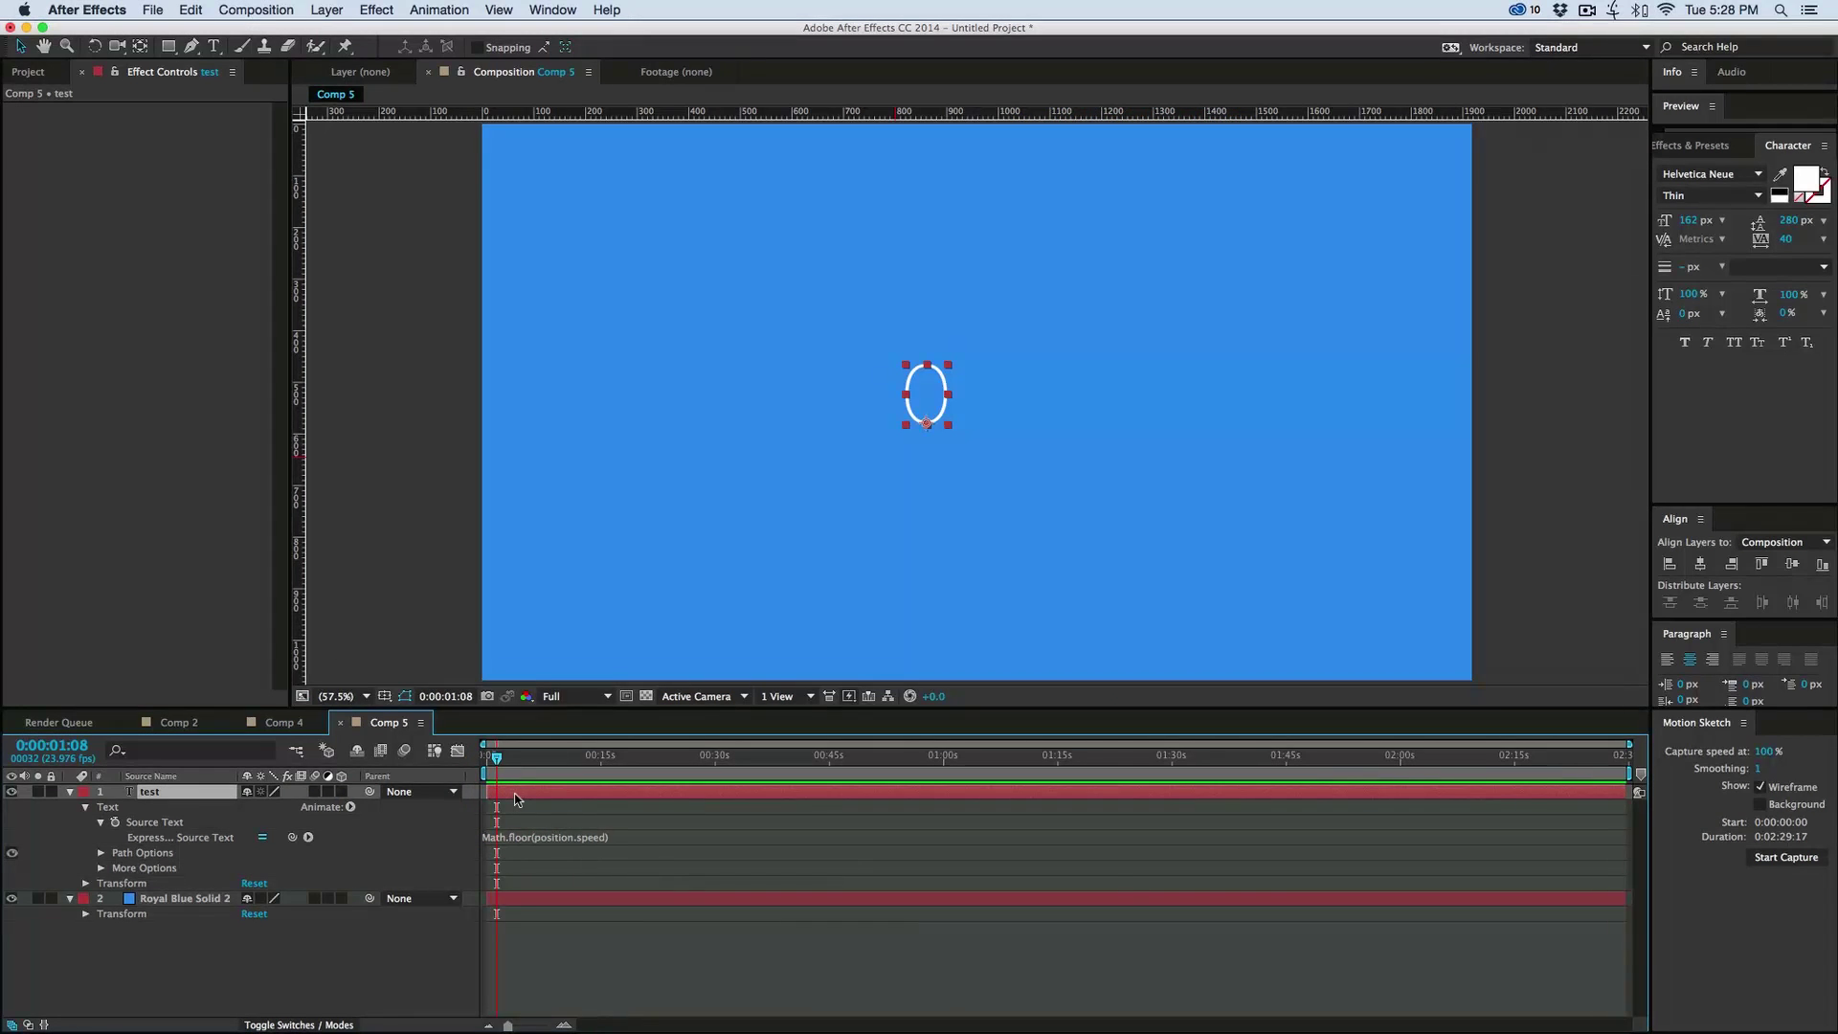
key("p")
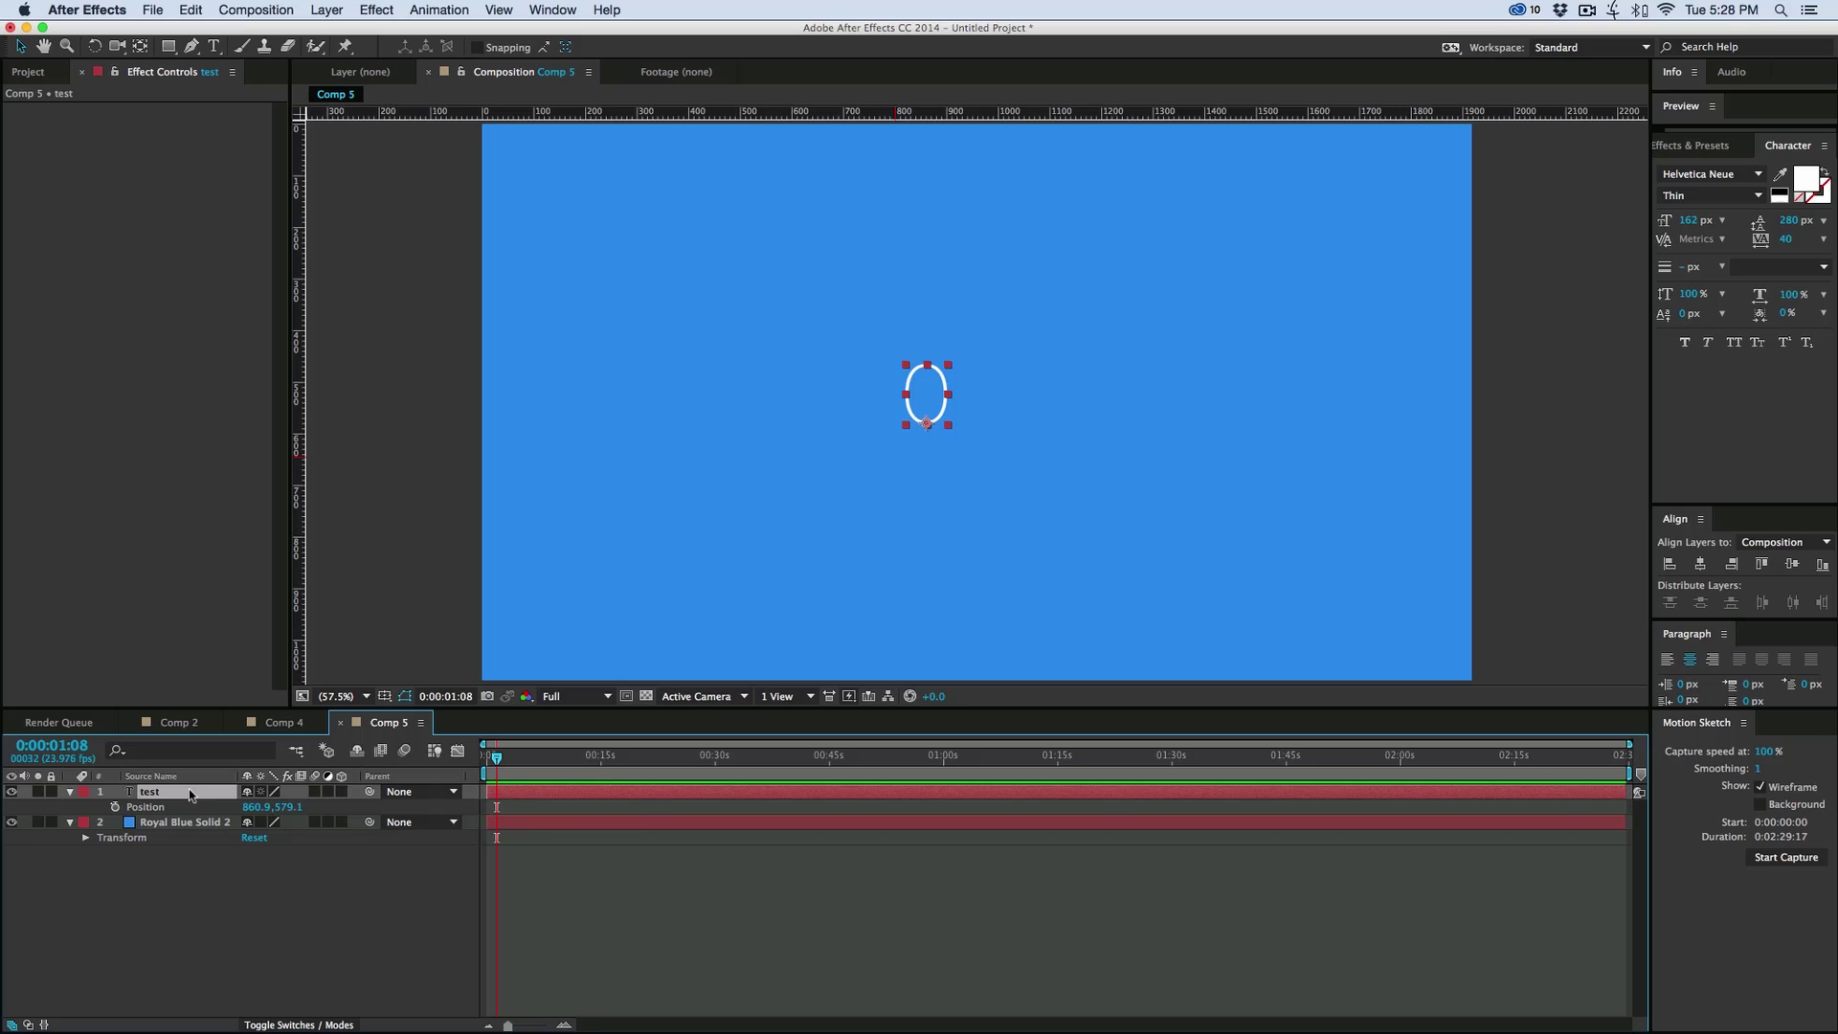
left_click(116, 807)
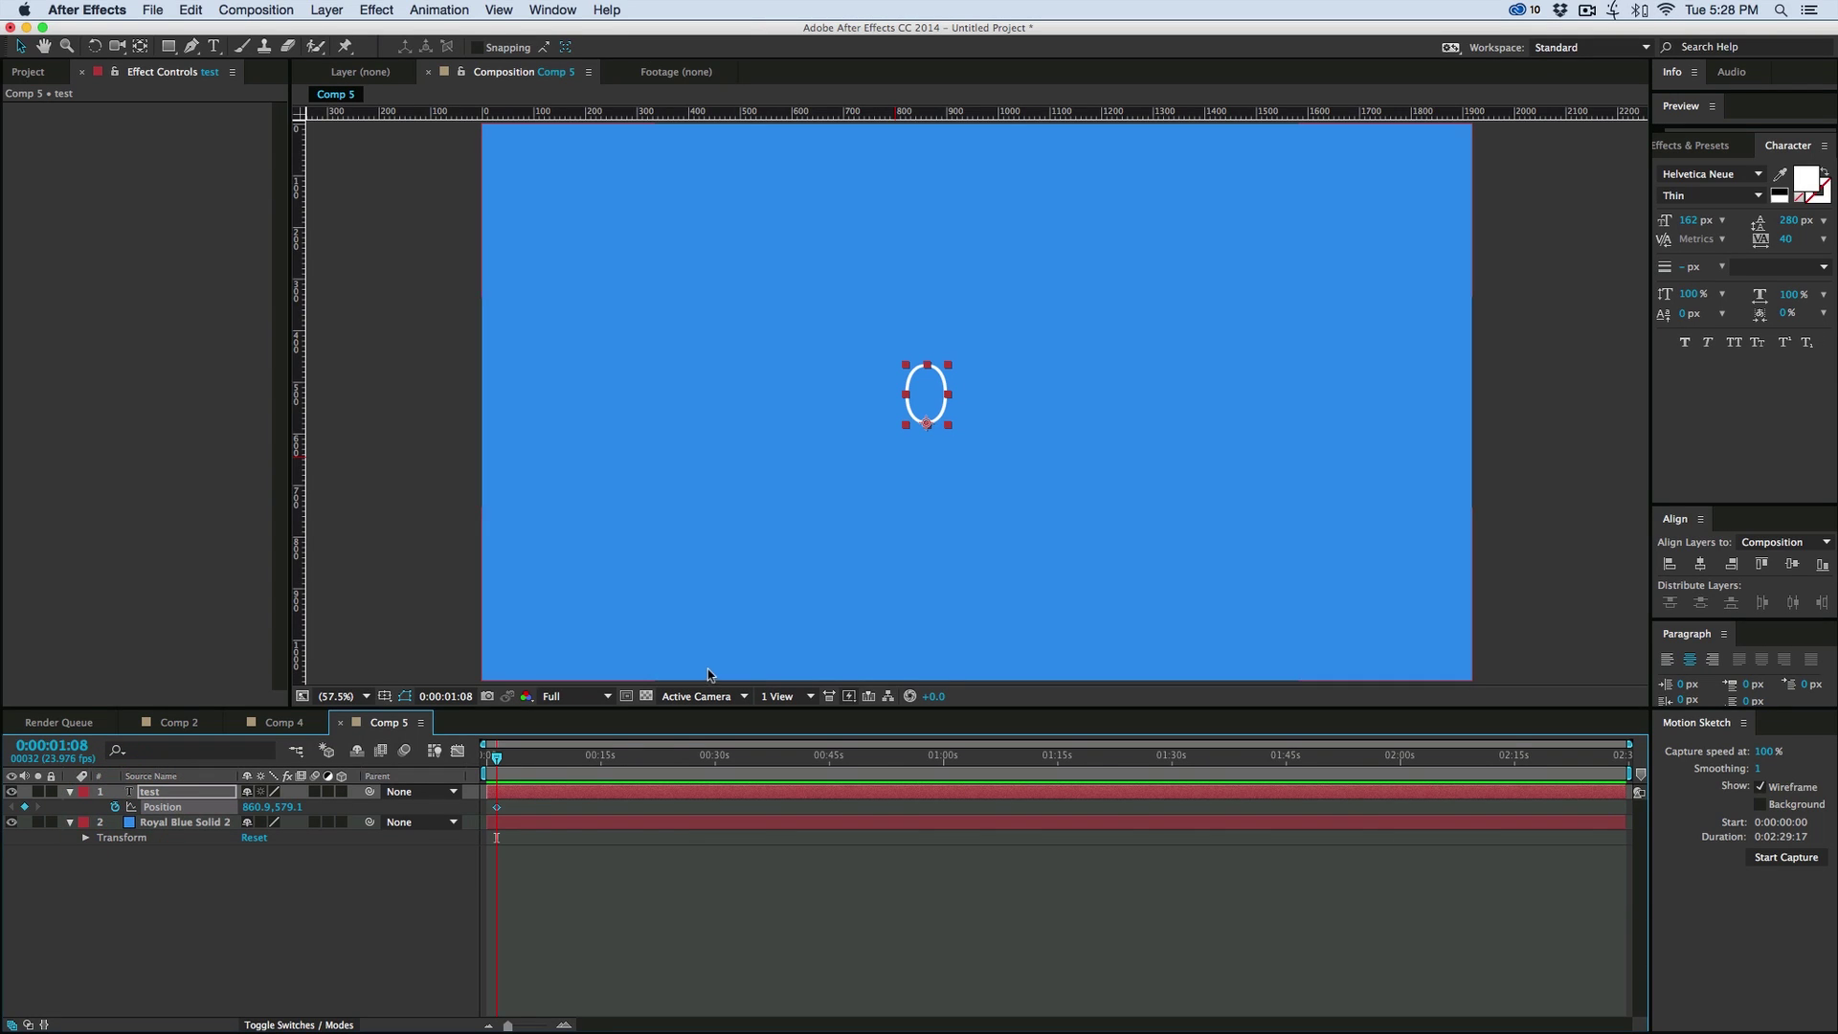
left_click_drag(931, 398, 1170, 415)
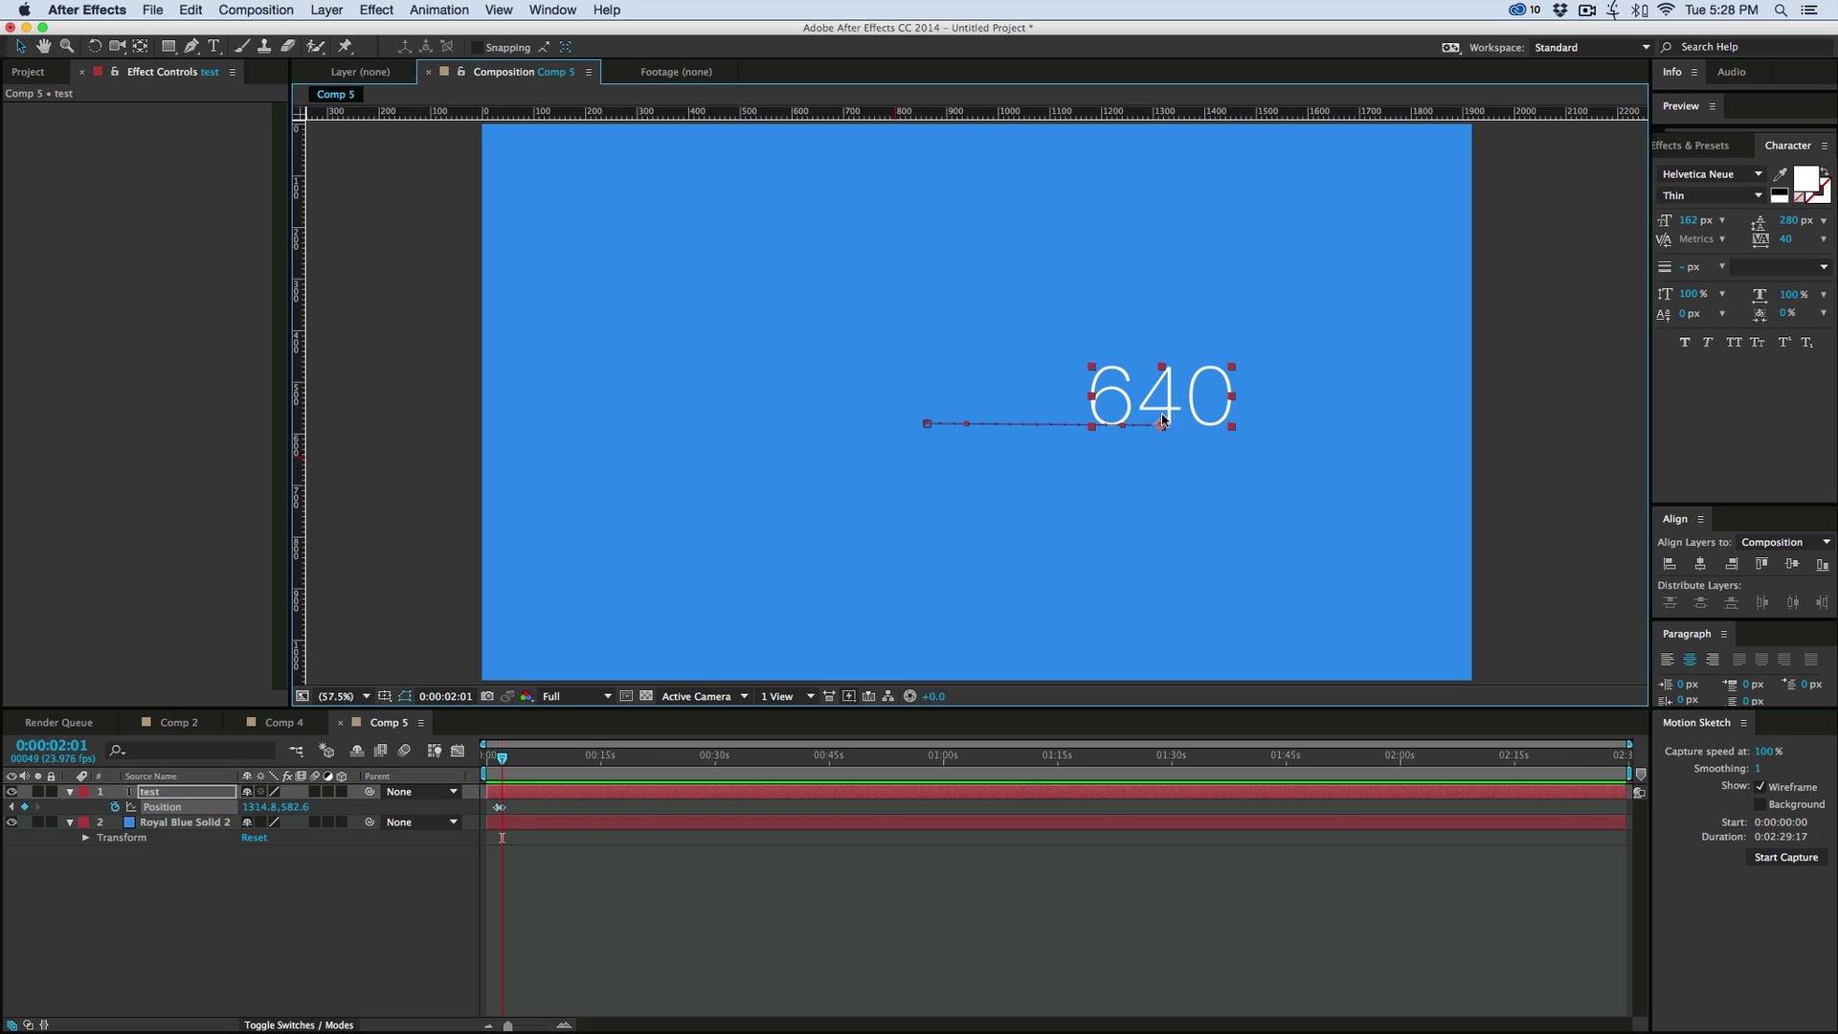
Zoom the timeline and preview the move, with the speed readout showing 640
left_click_drag(507, 1025, 554, 1019)
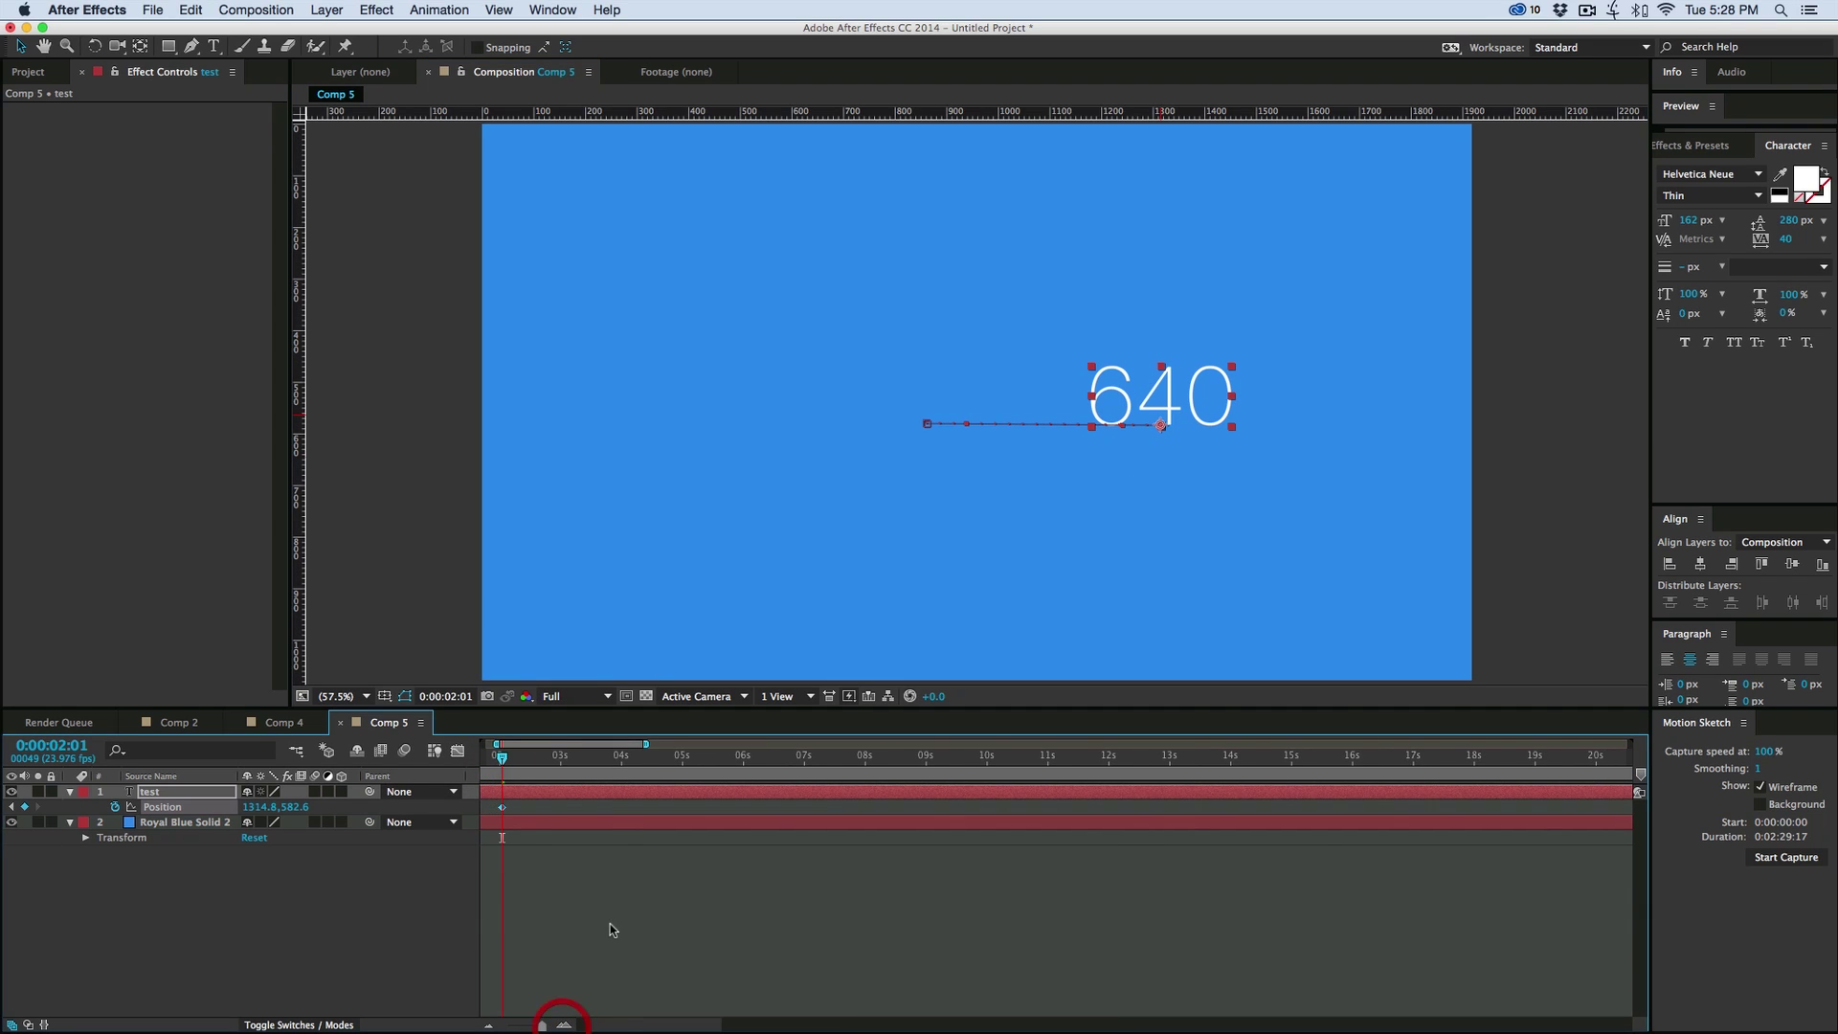
key("space")
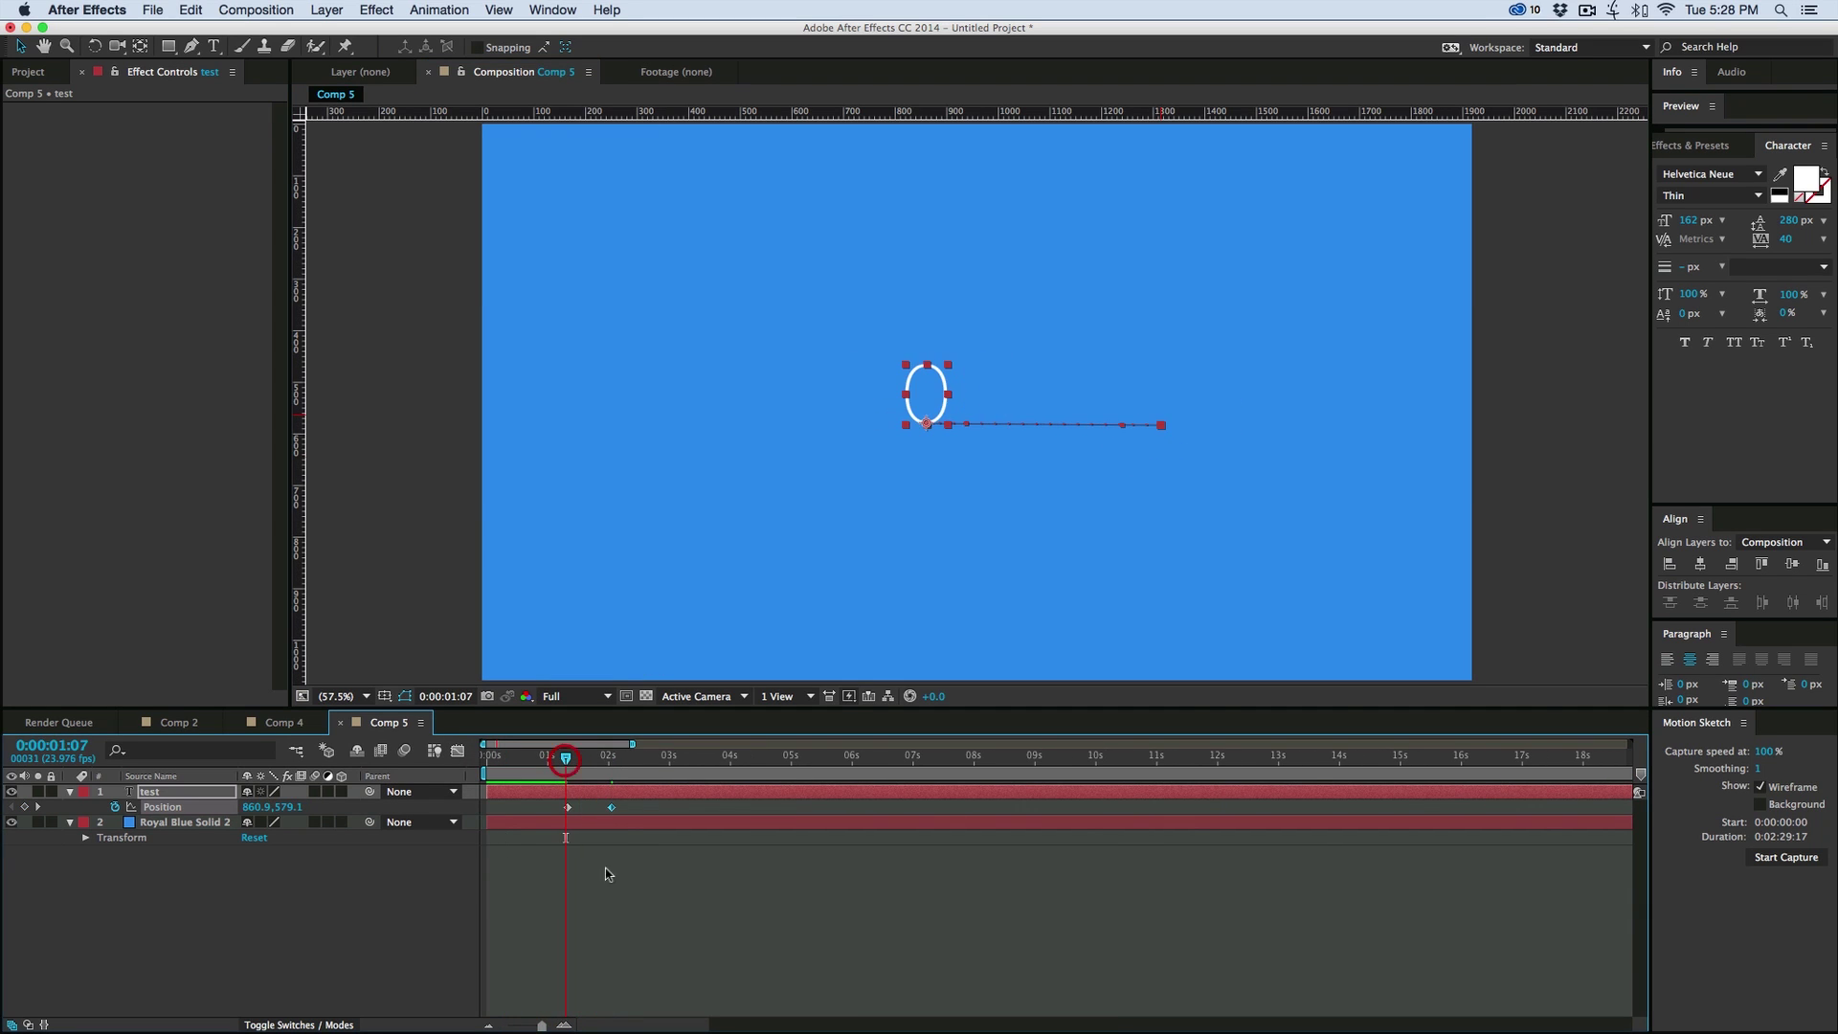
left_click(608, 887)
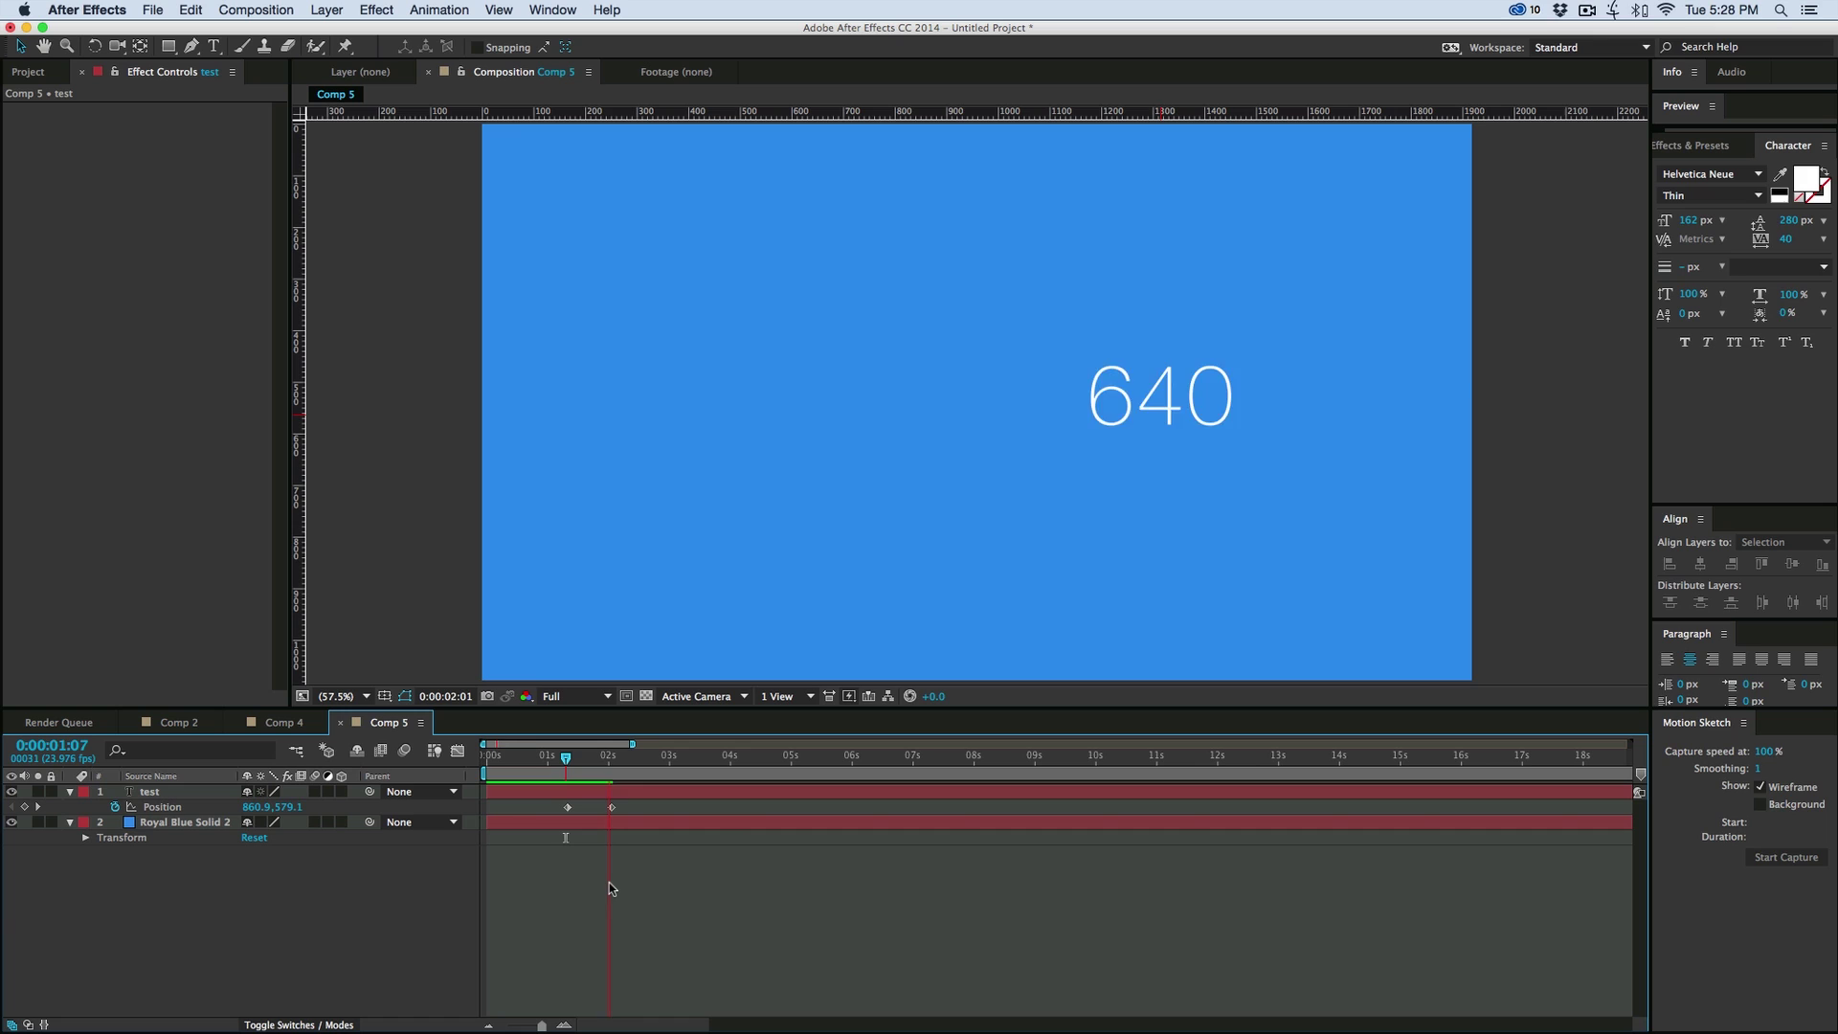
left_click(601, 758)
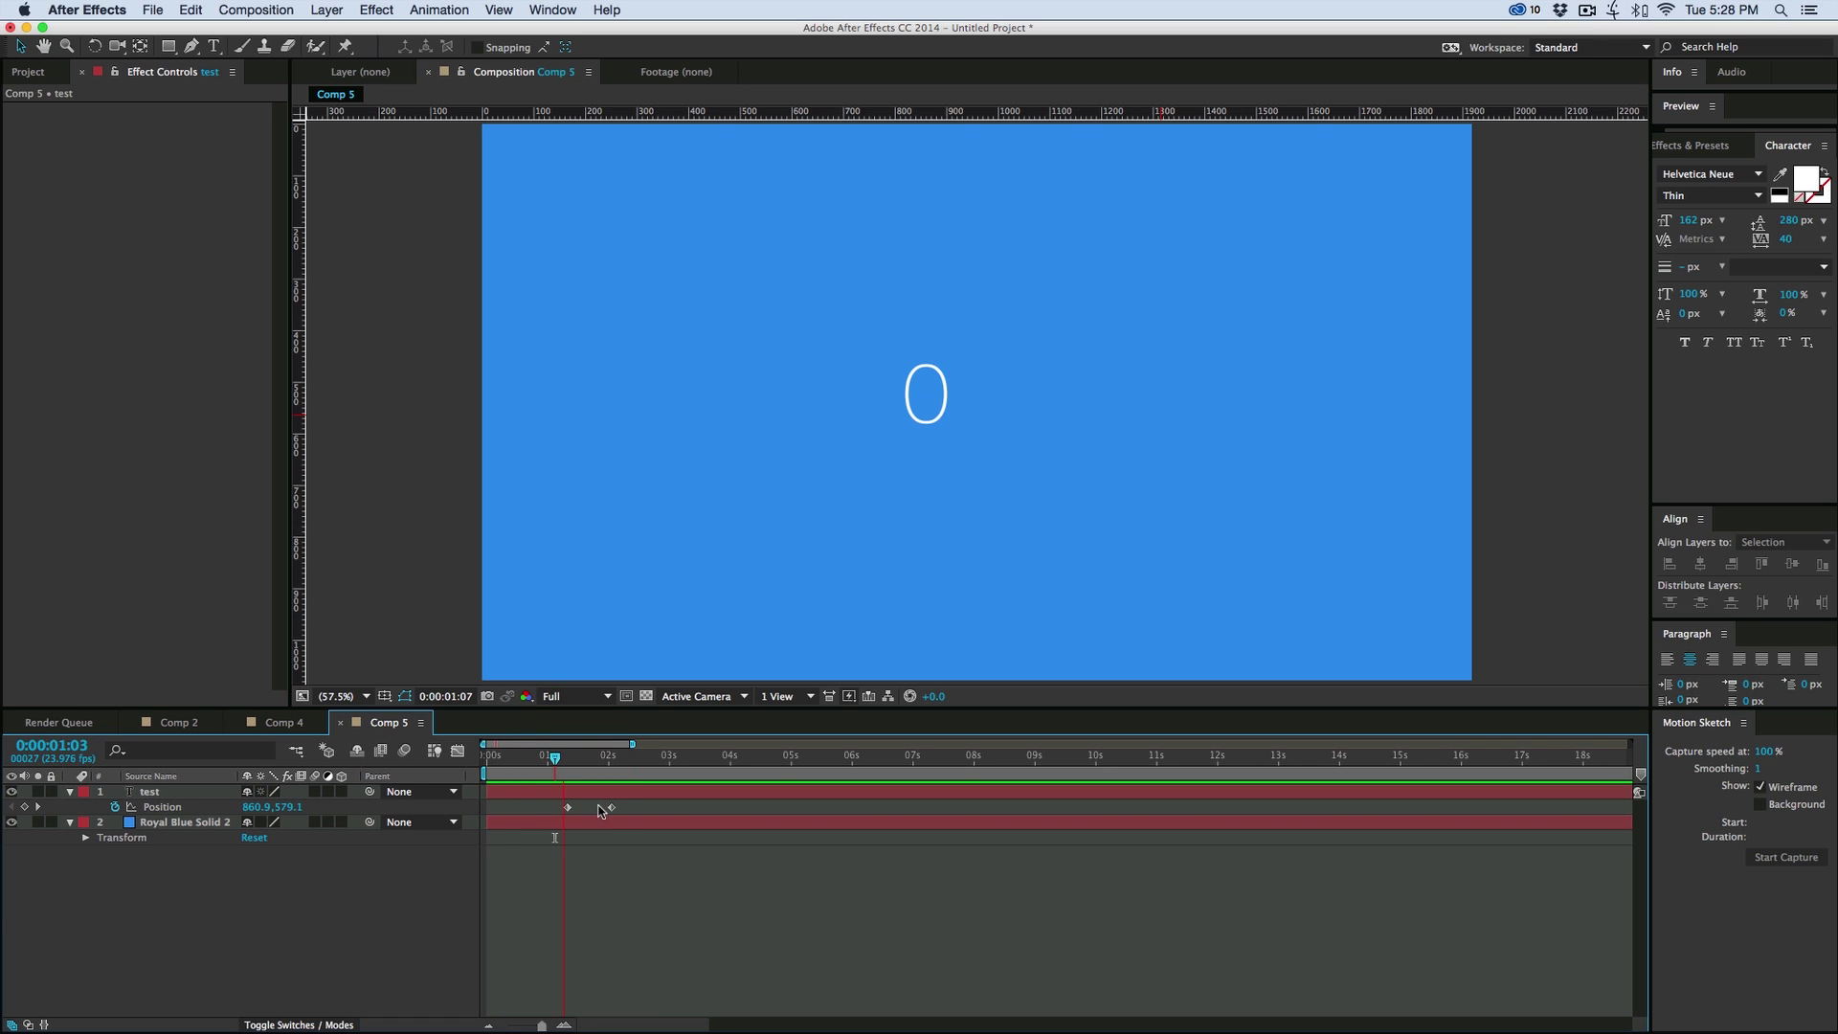
left_click(567, 807)
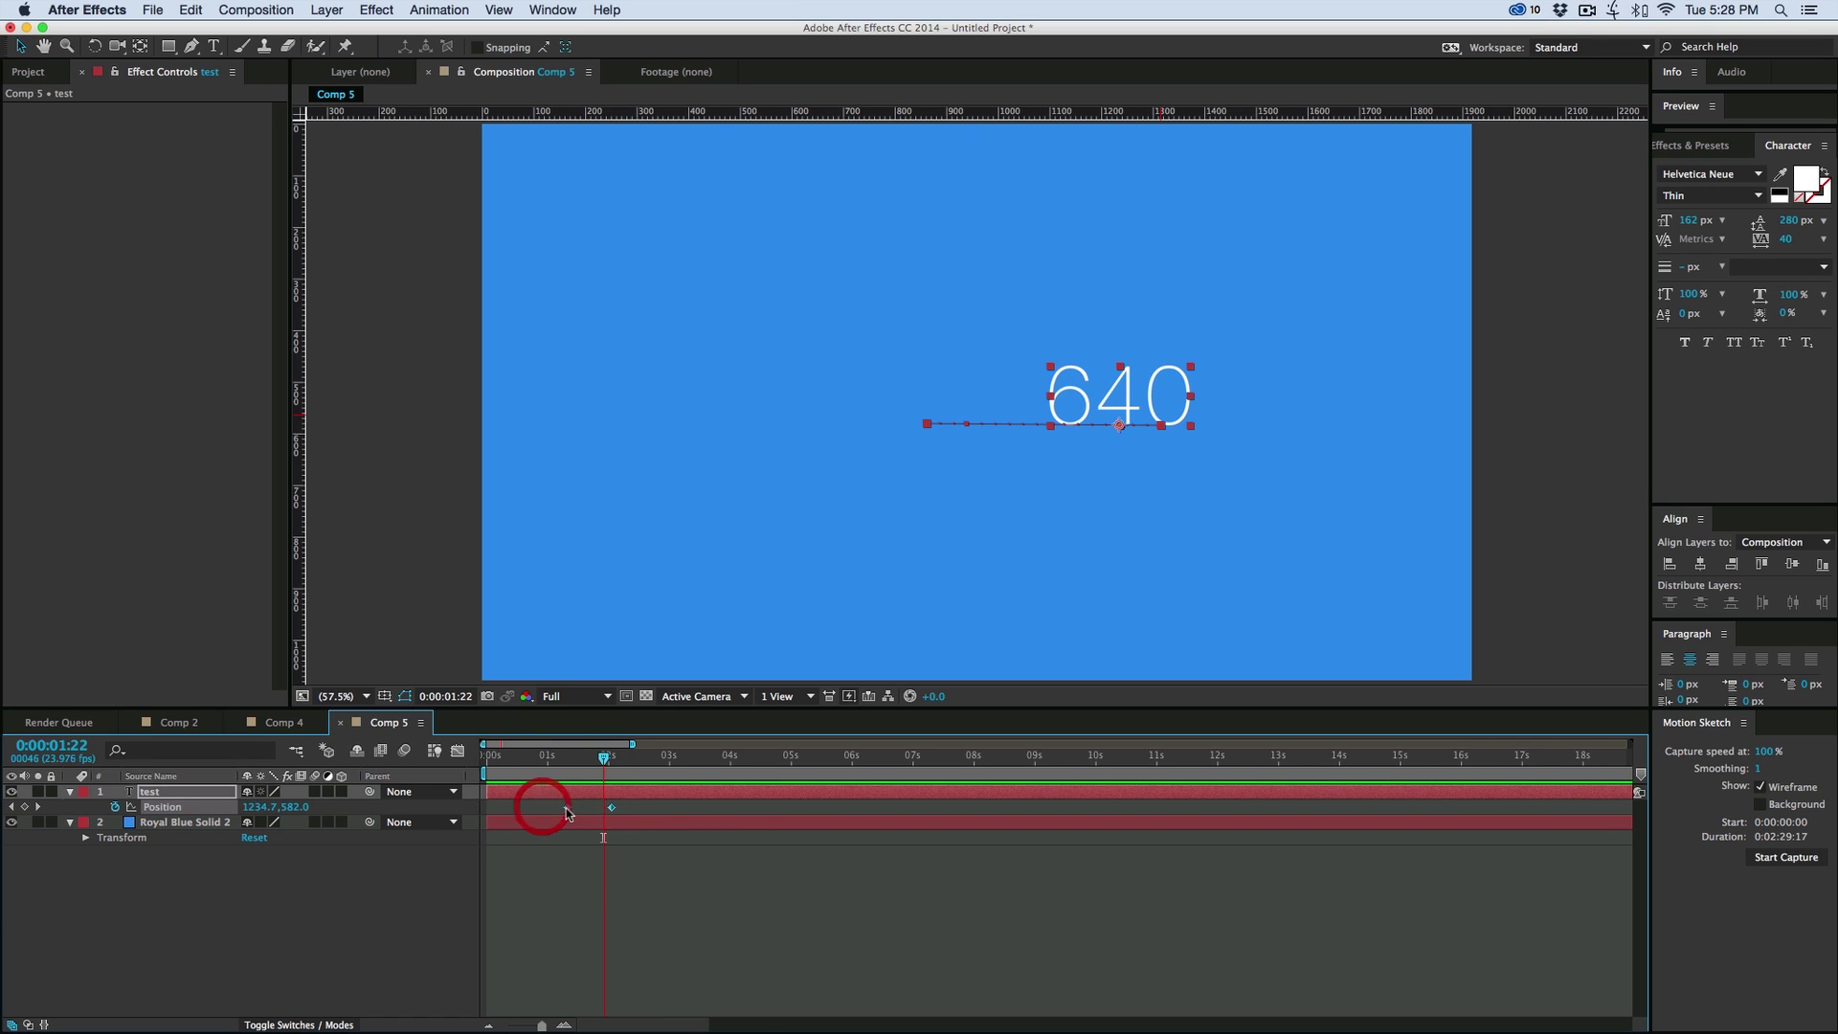
Apply Easy Ease to the counter's Position keyframes and preview the result
right_click(567, 807)
mouse_move(652, 1024)
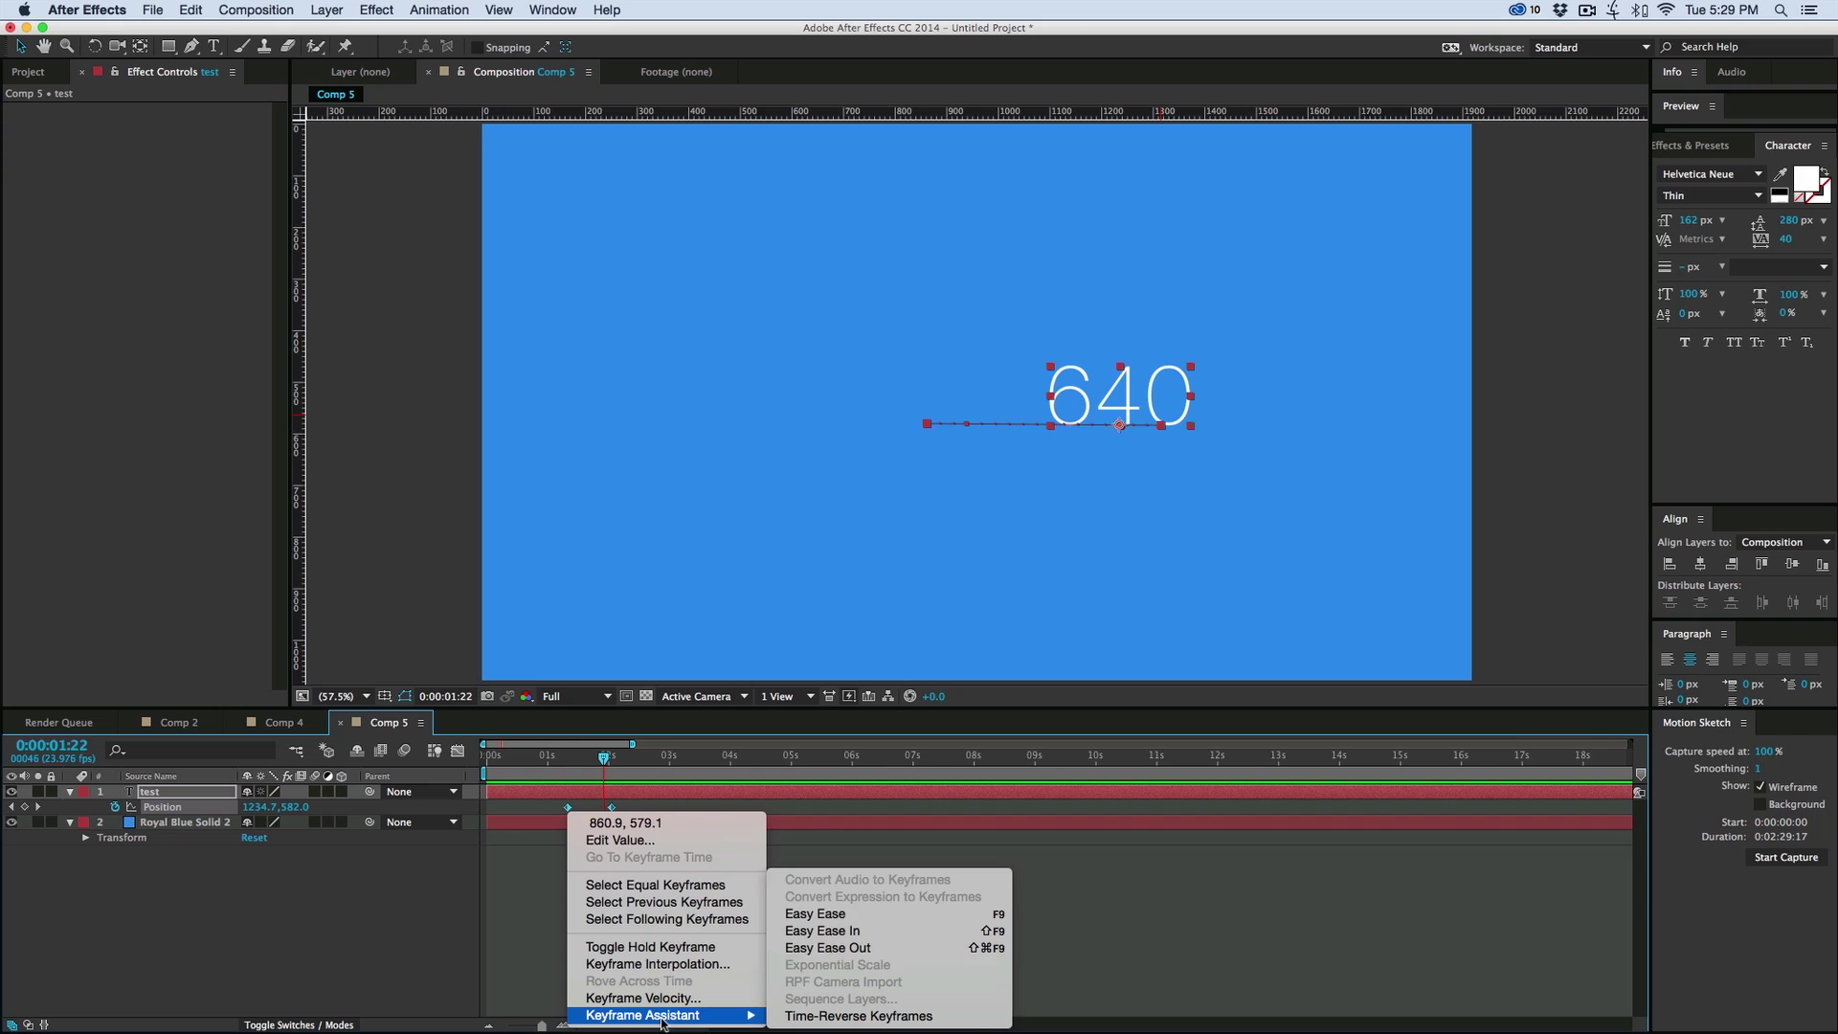
left_click(795, 913)
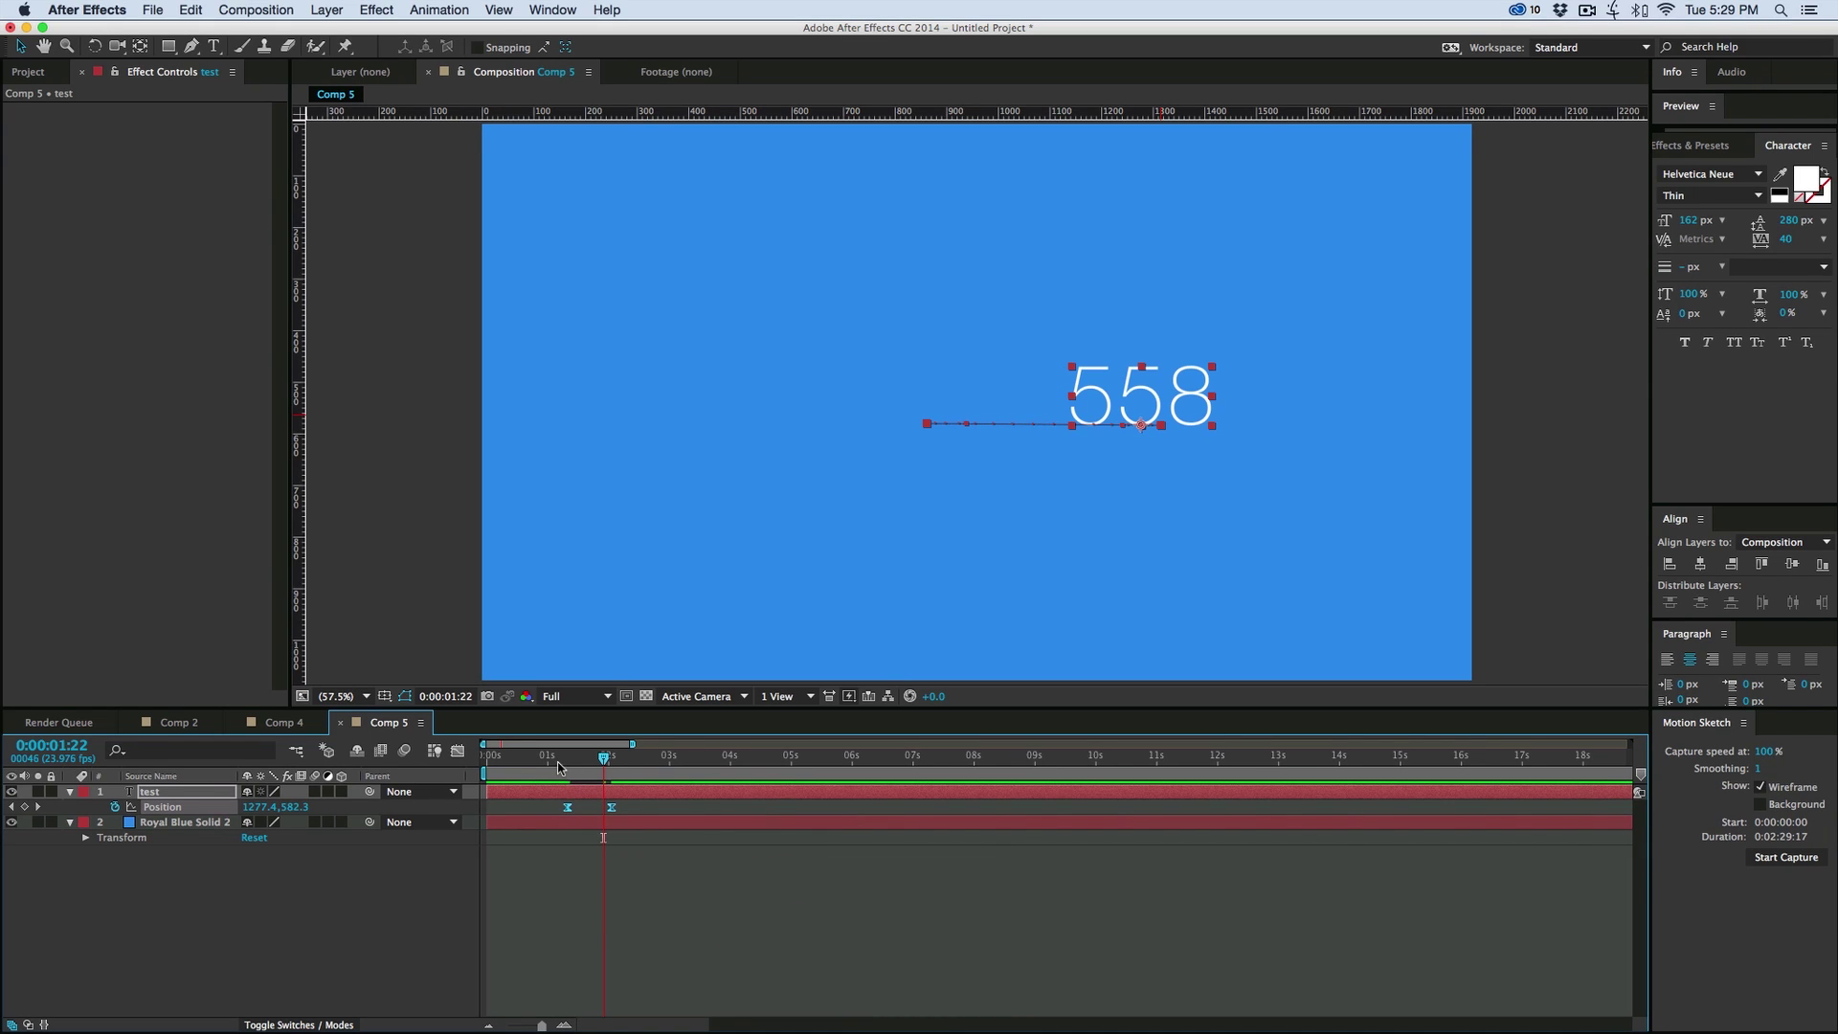
left_click(555, 757)
left_click(615, 882)
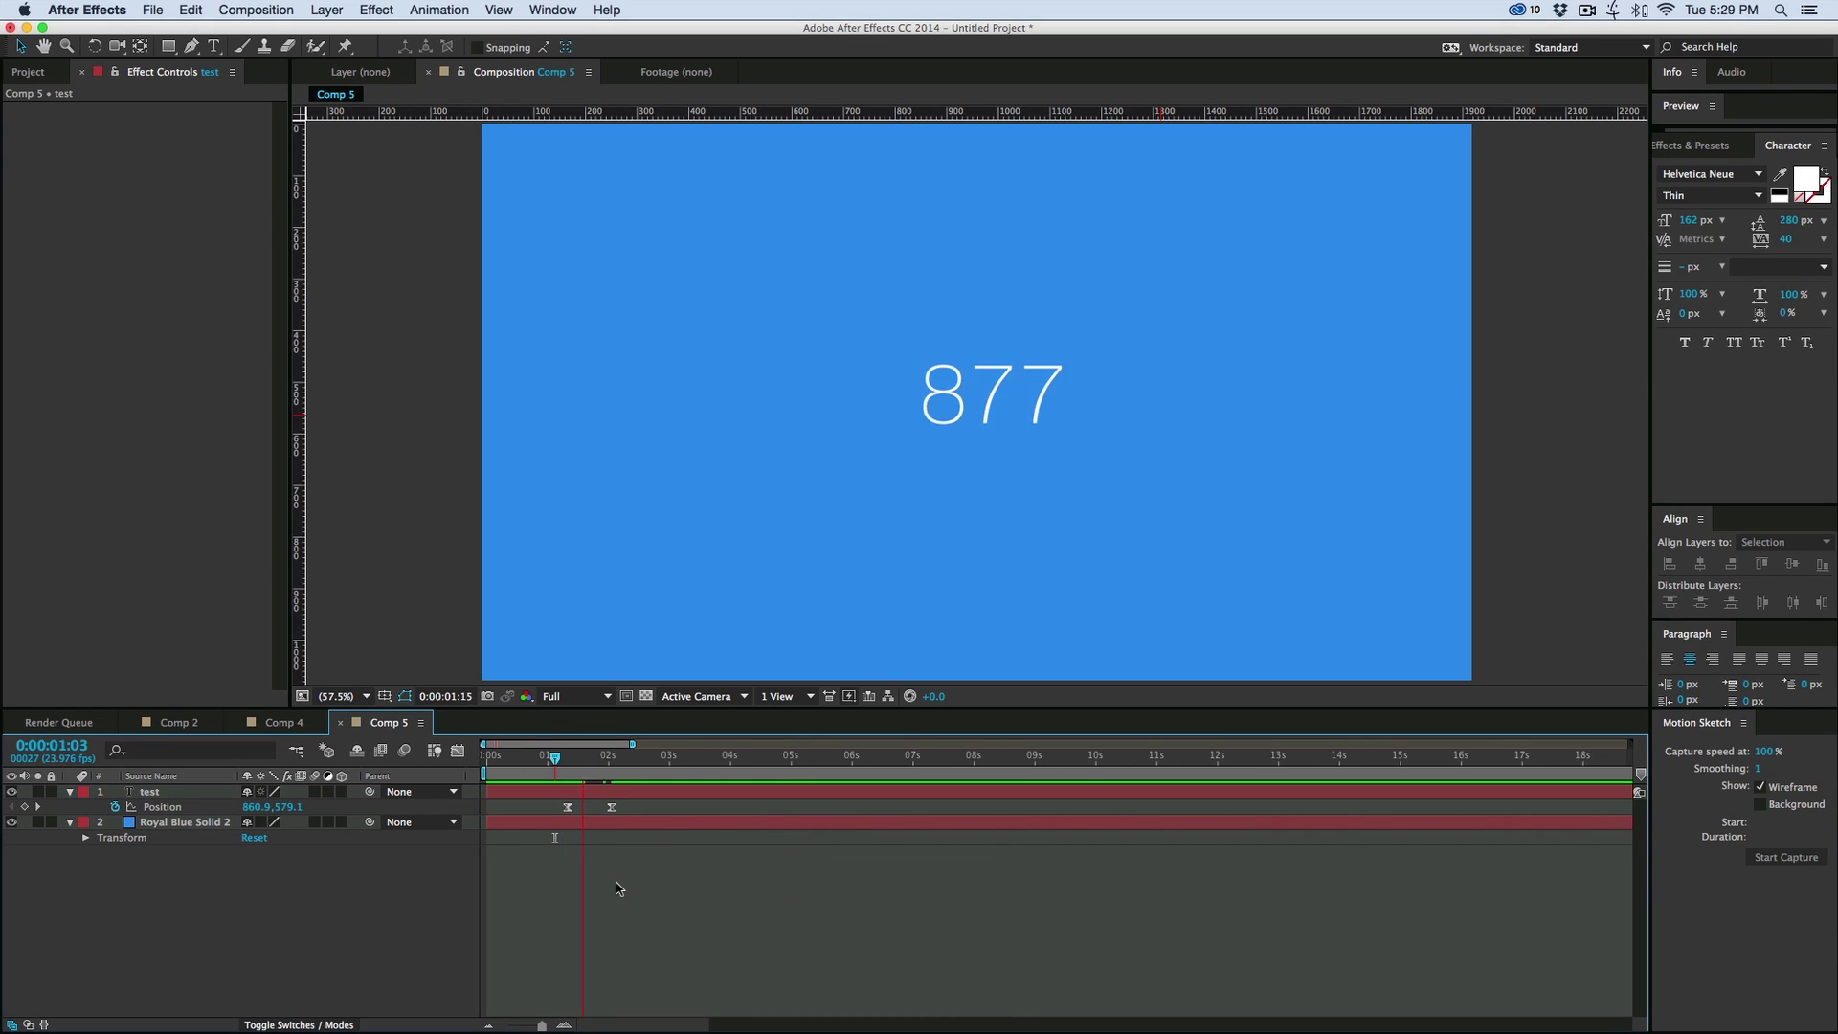
key("space")
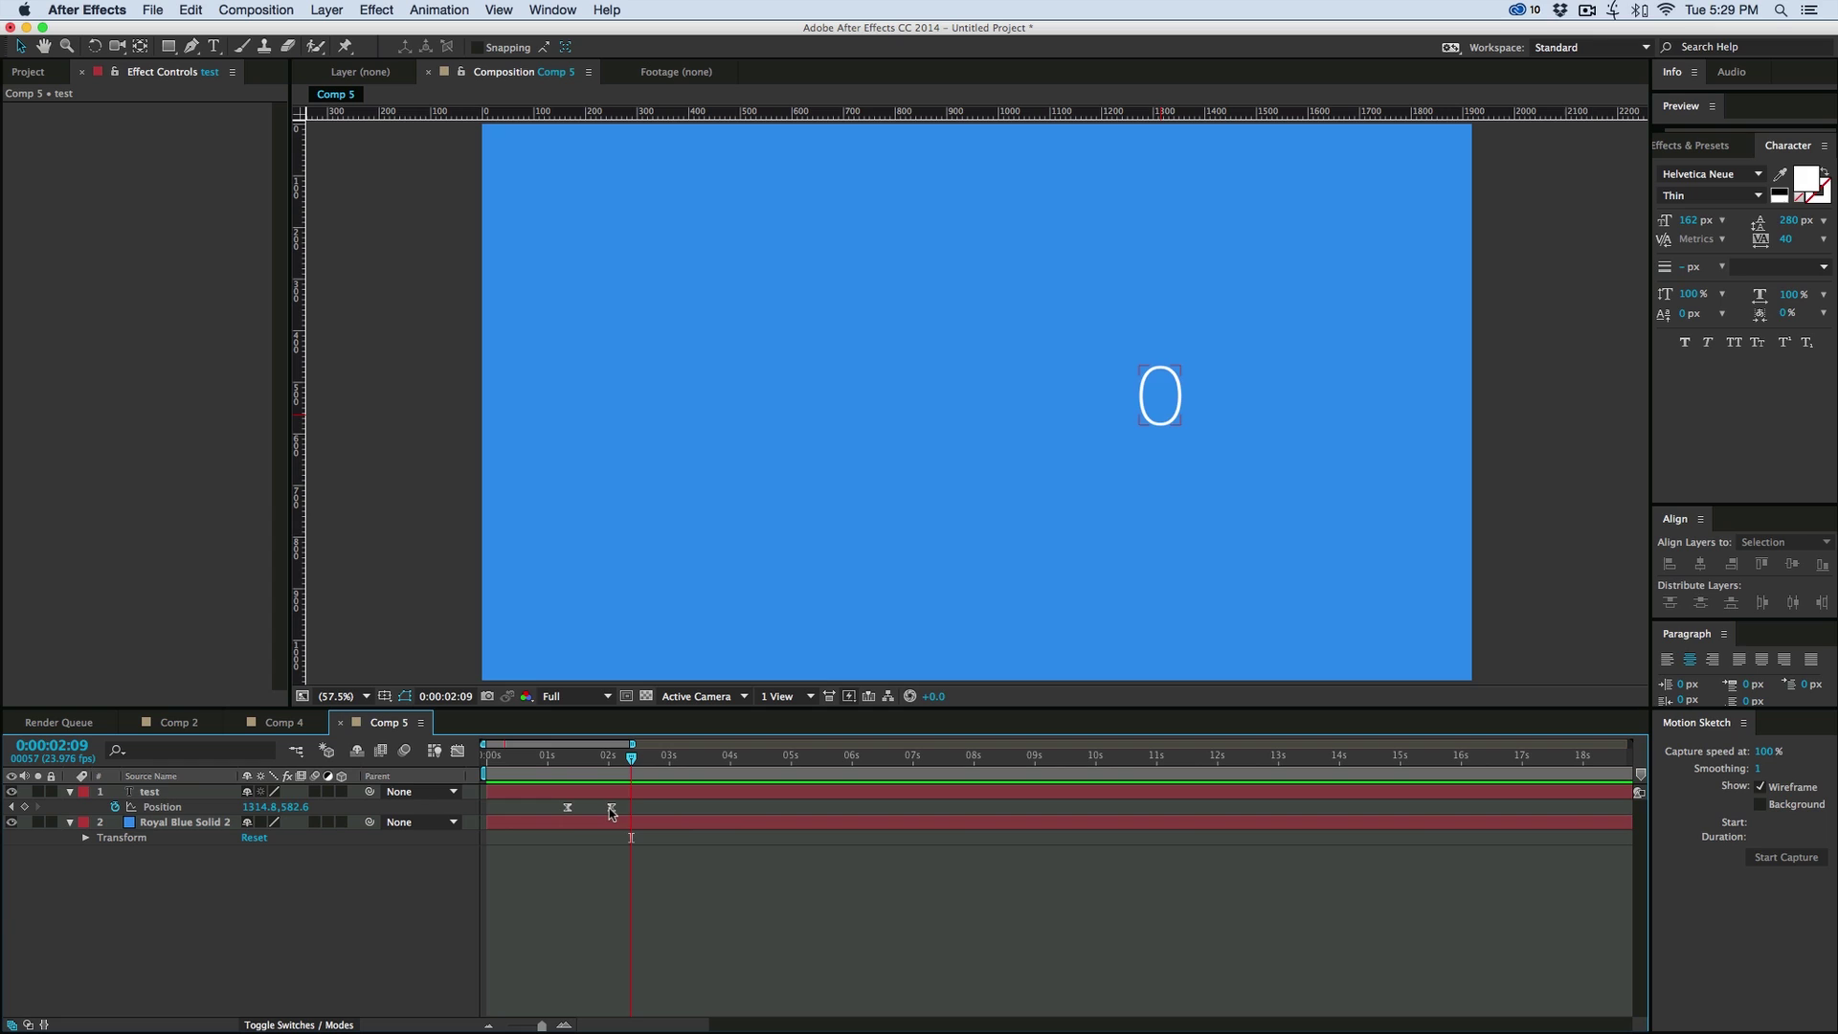
Move the second Position keyframe to about 3.5s and preview the slower counter
left_click_drag(611, 807, 698, 807)
left_click(563, 757)
left_click(594, 881)
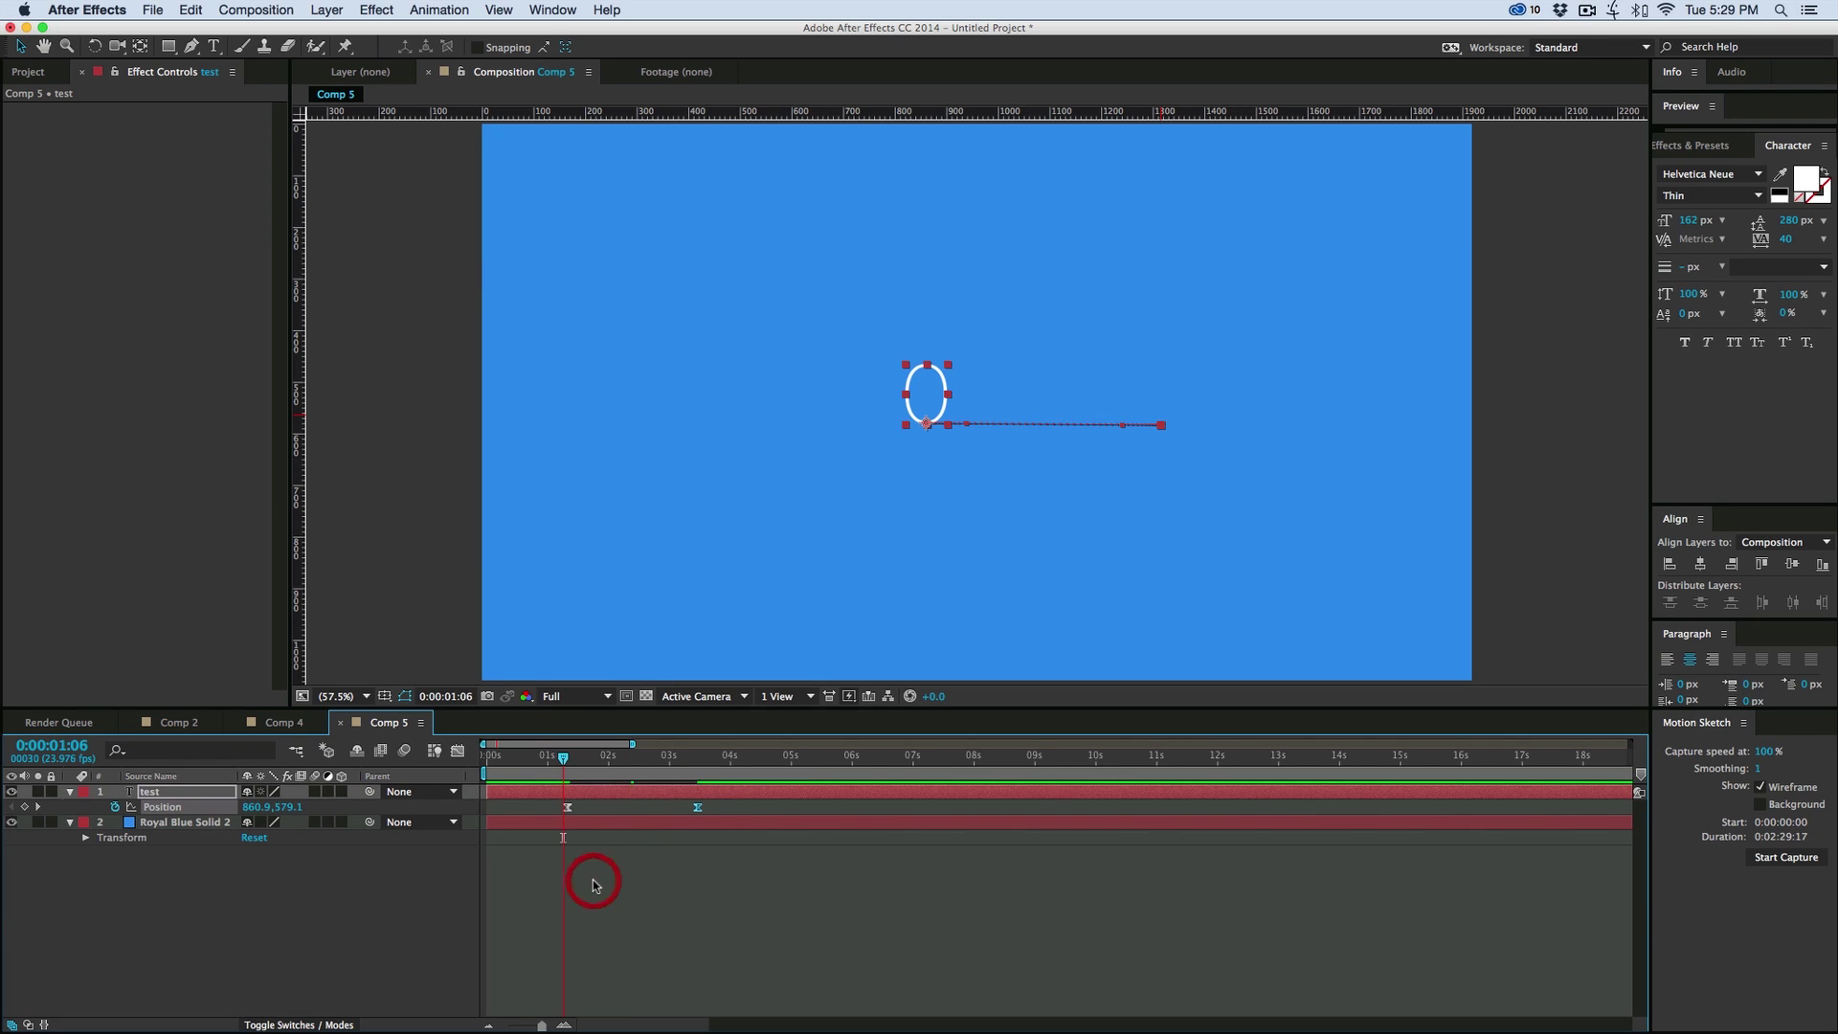
key("space")
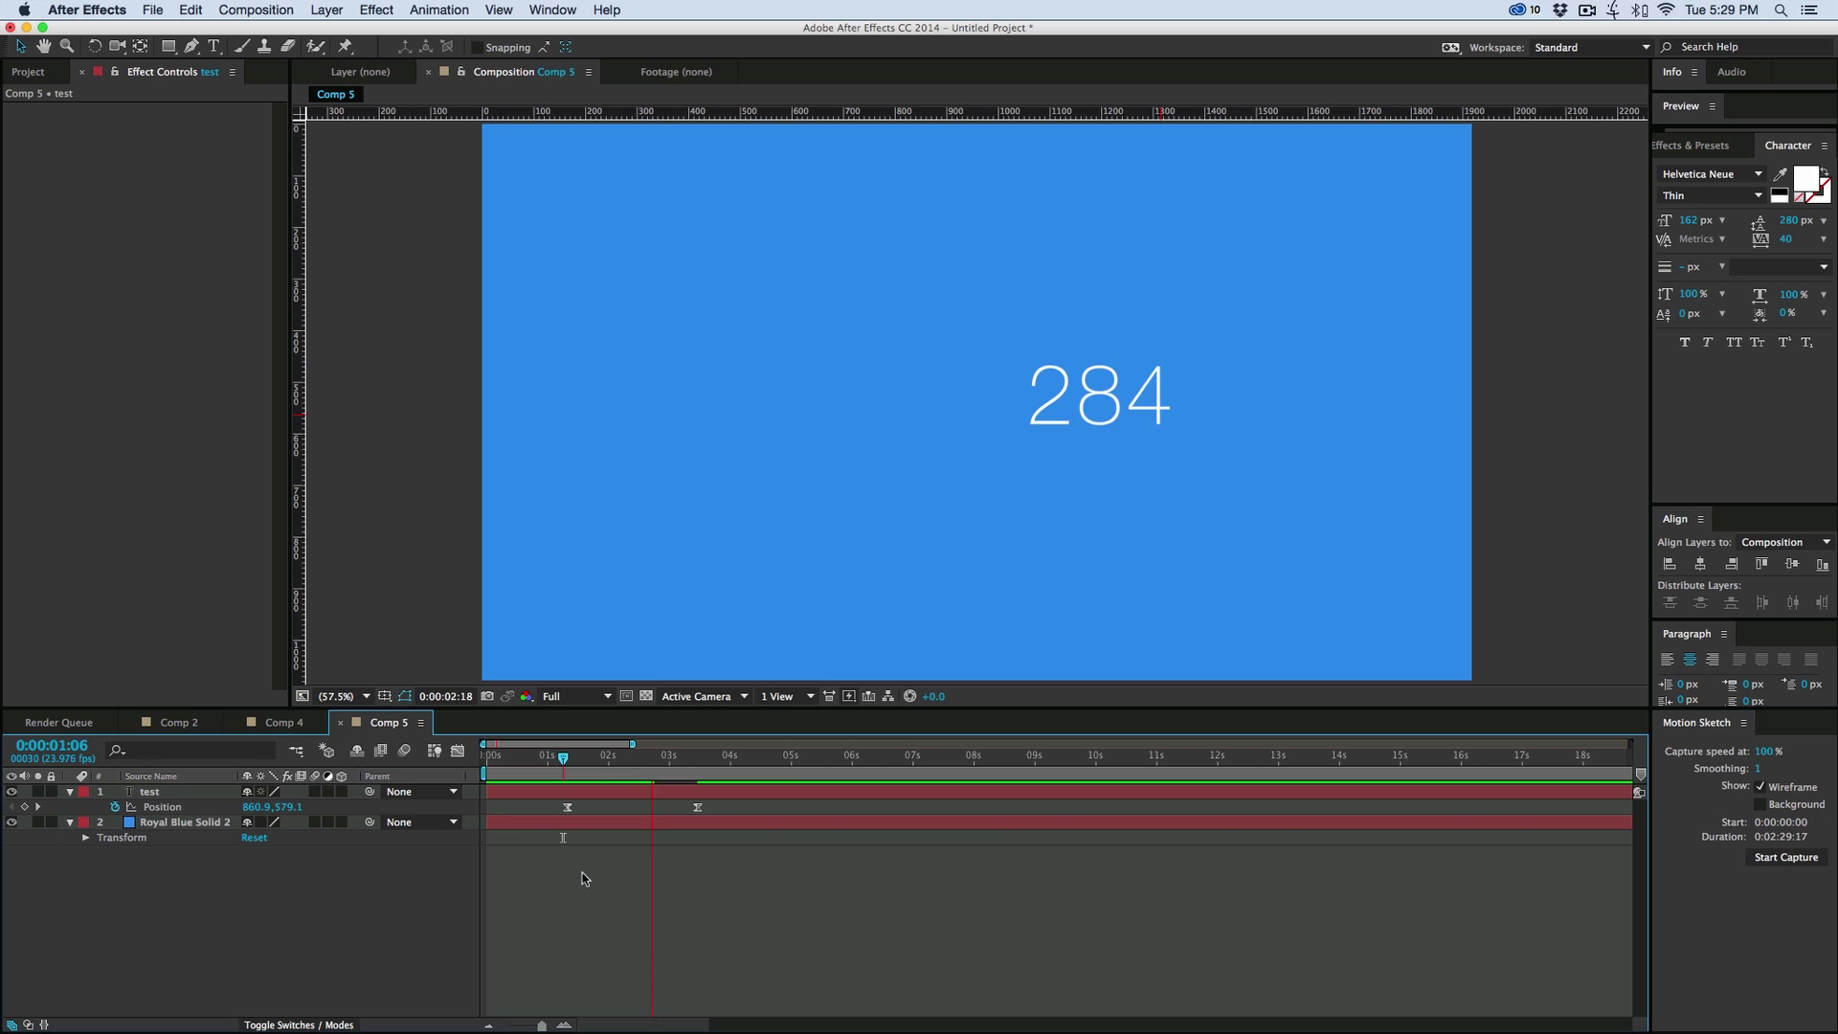
key("space")
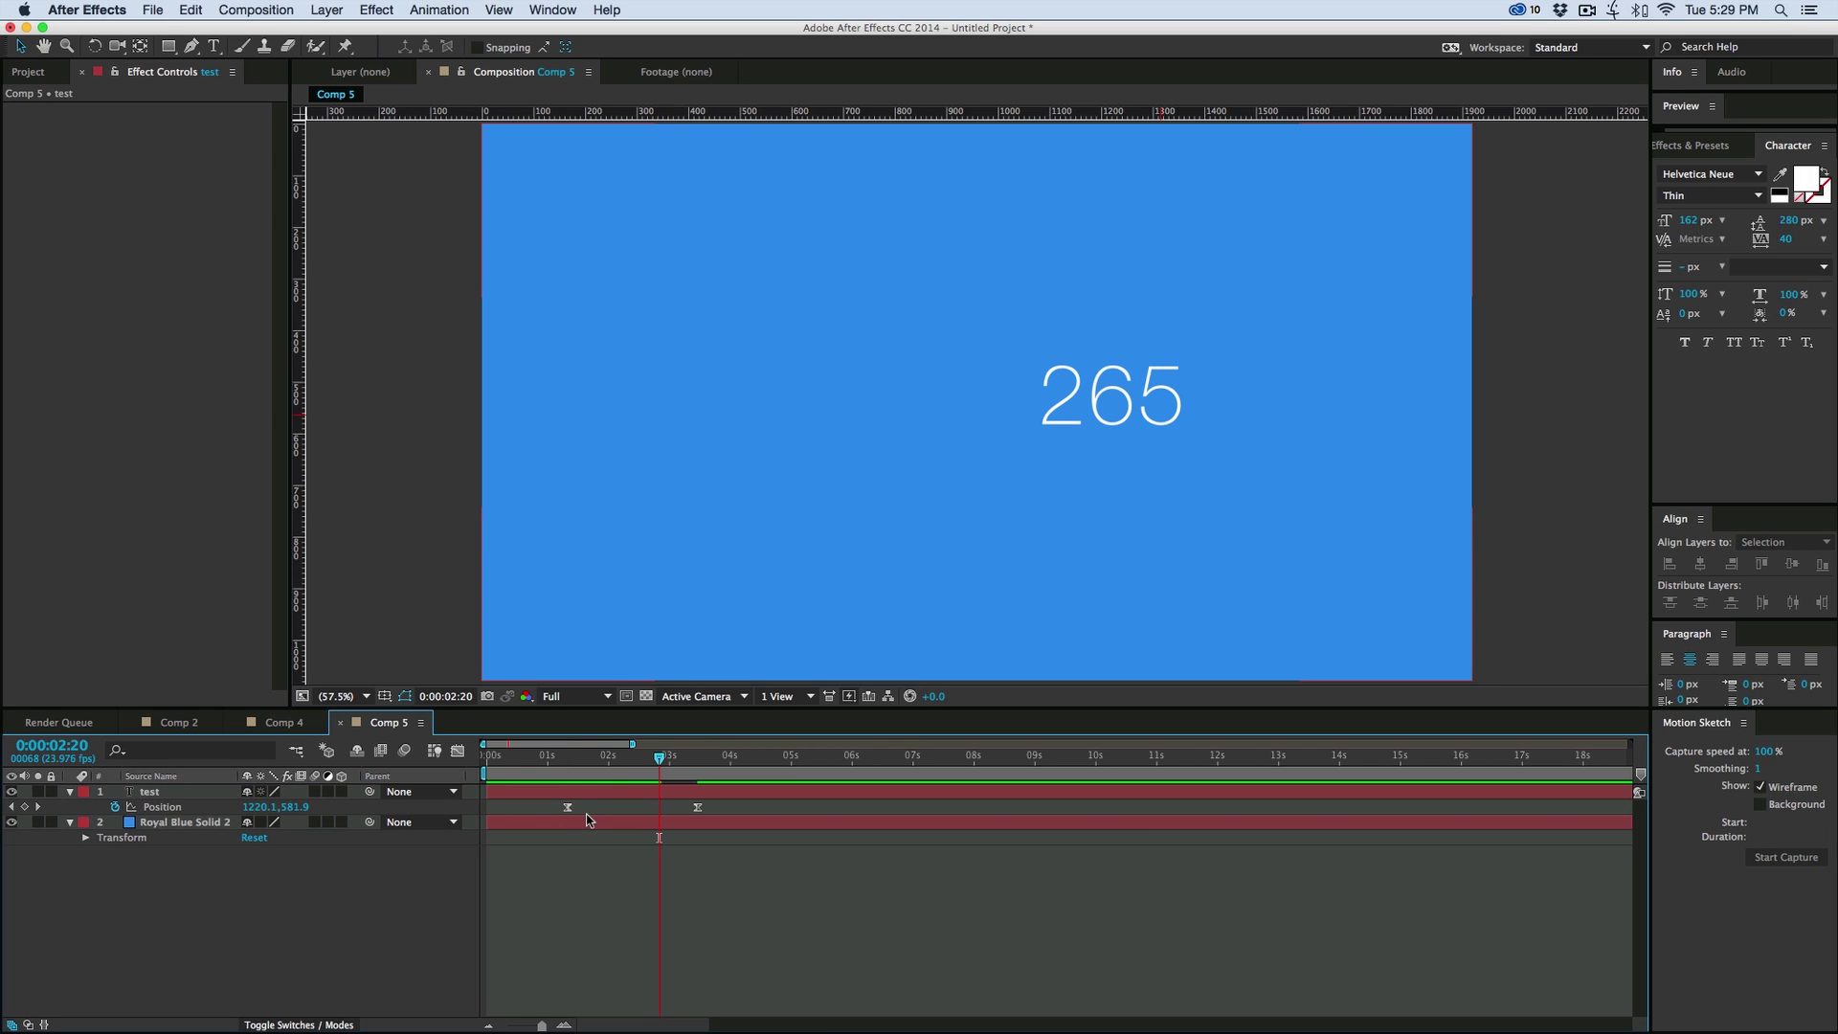
Select the counter text and Royal Blue Solid layers in turn
left_click(80, 804)
left_click(976, 574)
left_click(1104, 418)
left_click(789, 401)
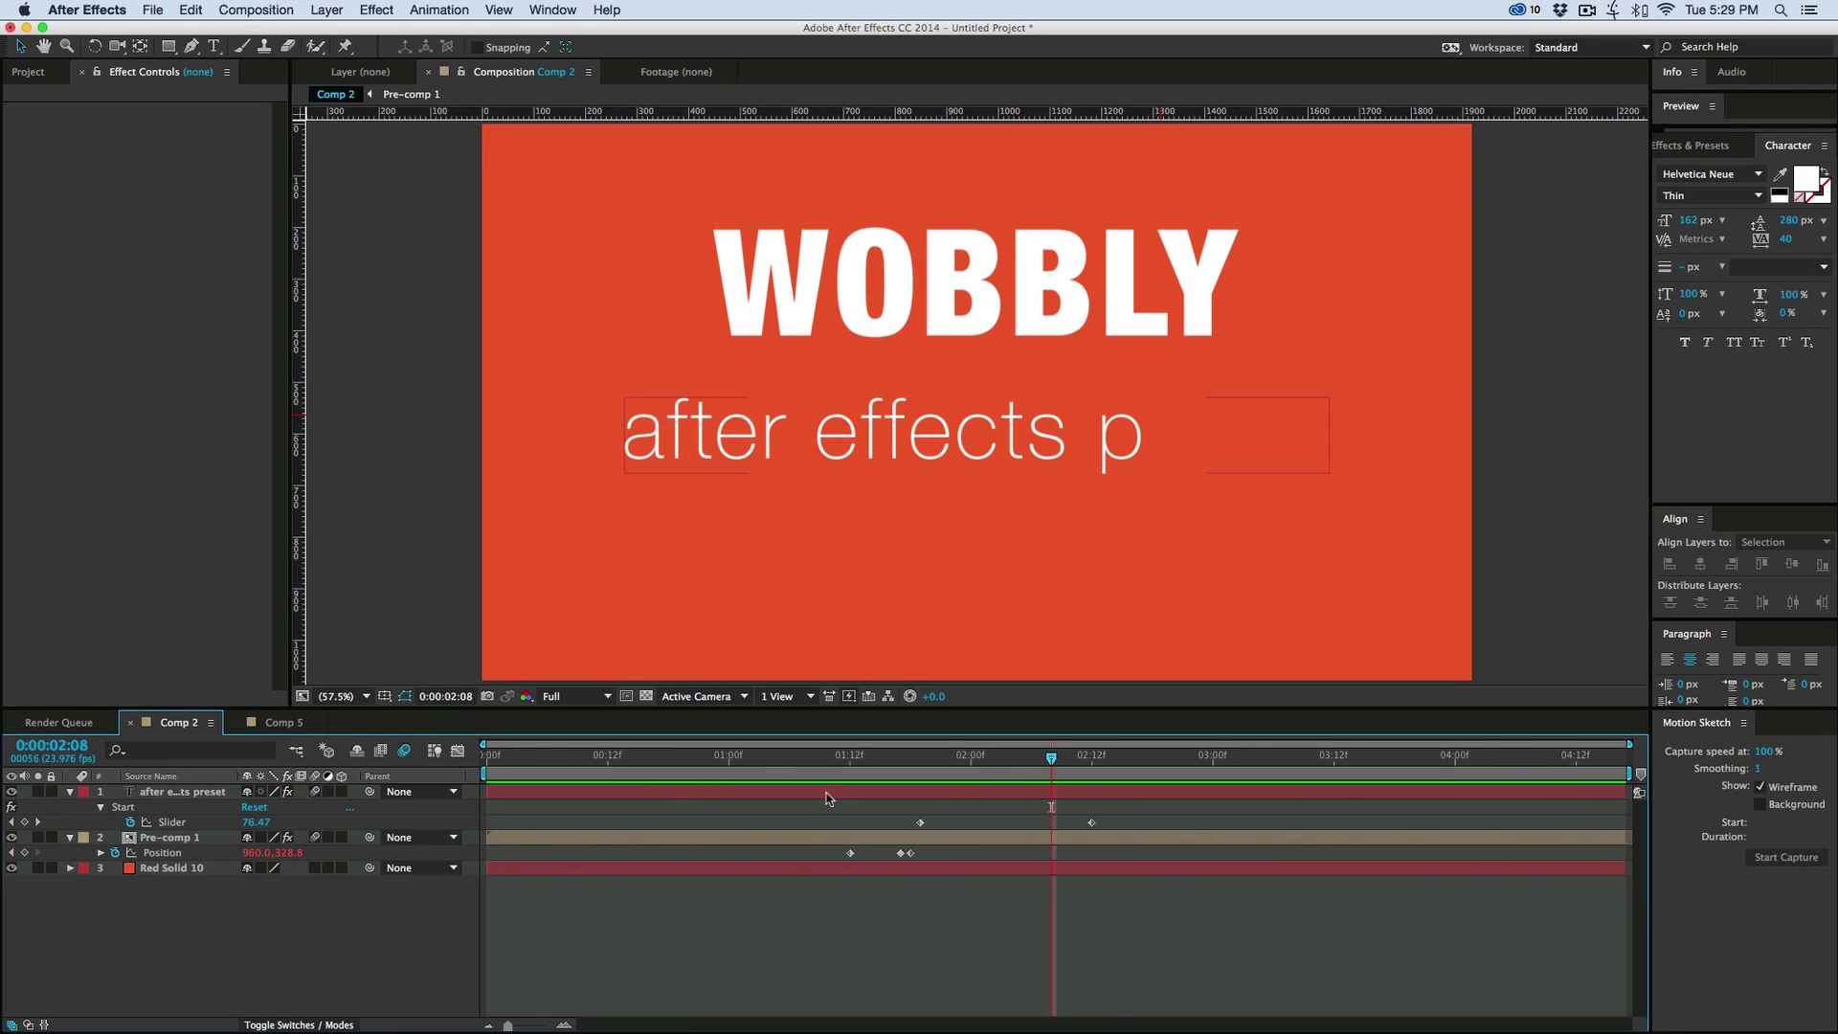
Collapse Pre-comp 1's CC Bender effects and preview the WOBBLY title animation
left_click(841, 835)
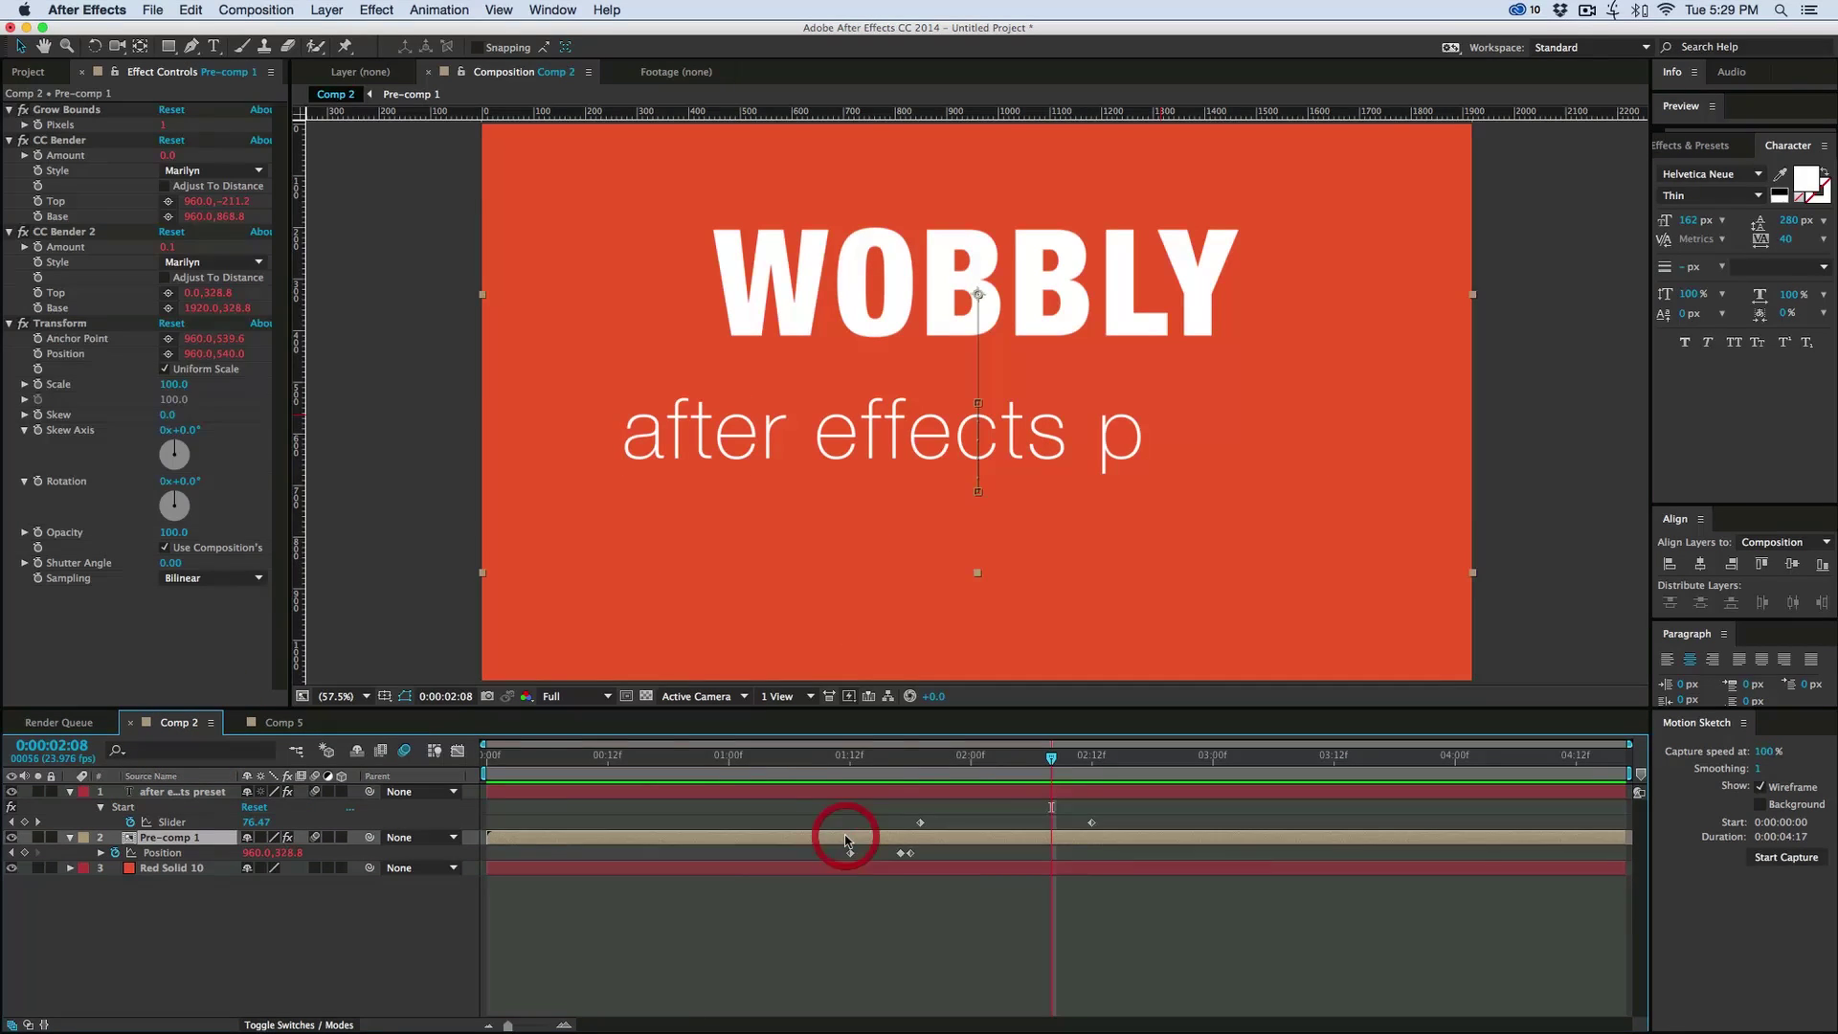
left_click(9, 233)
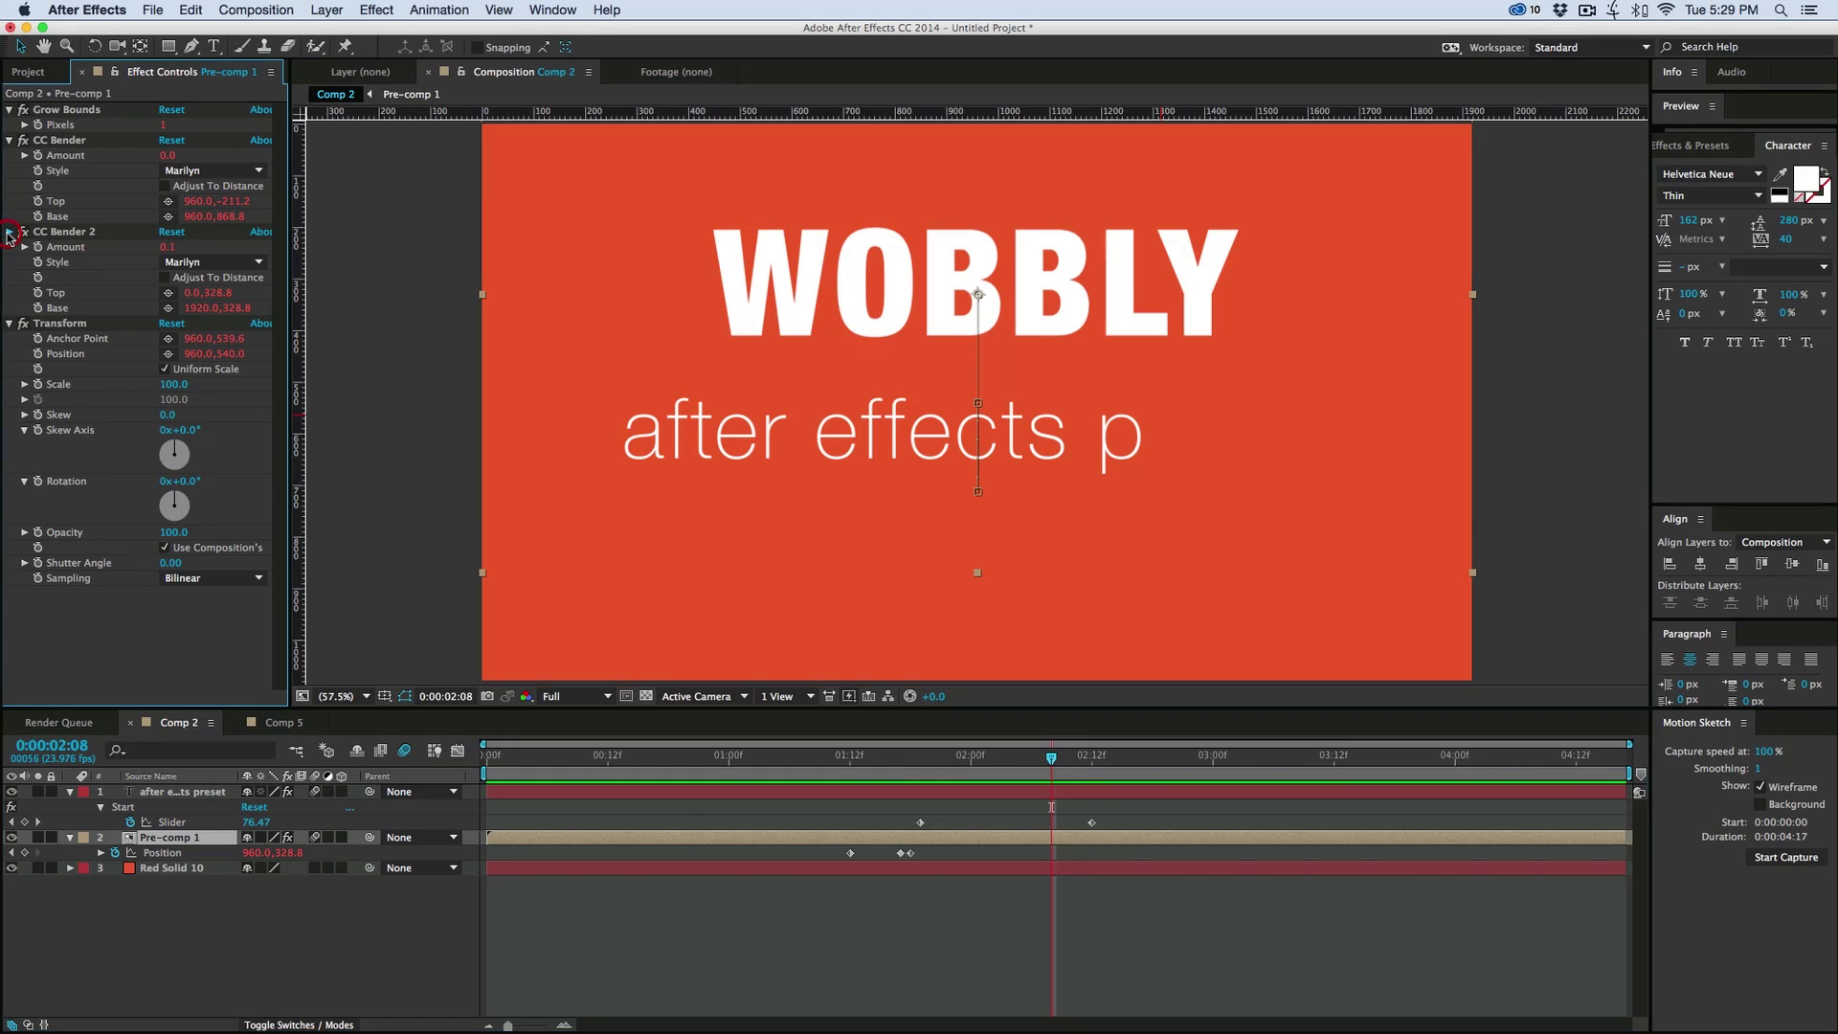
left_click(10, 141)
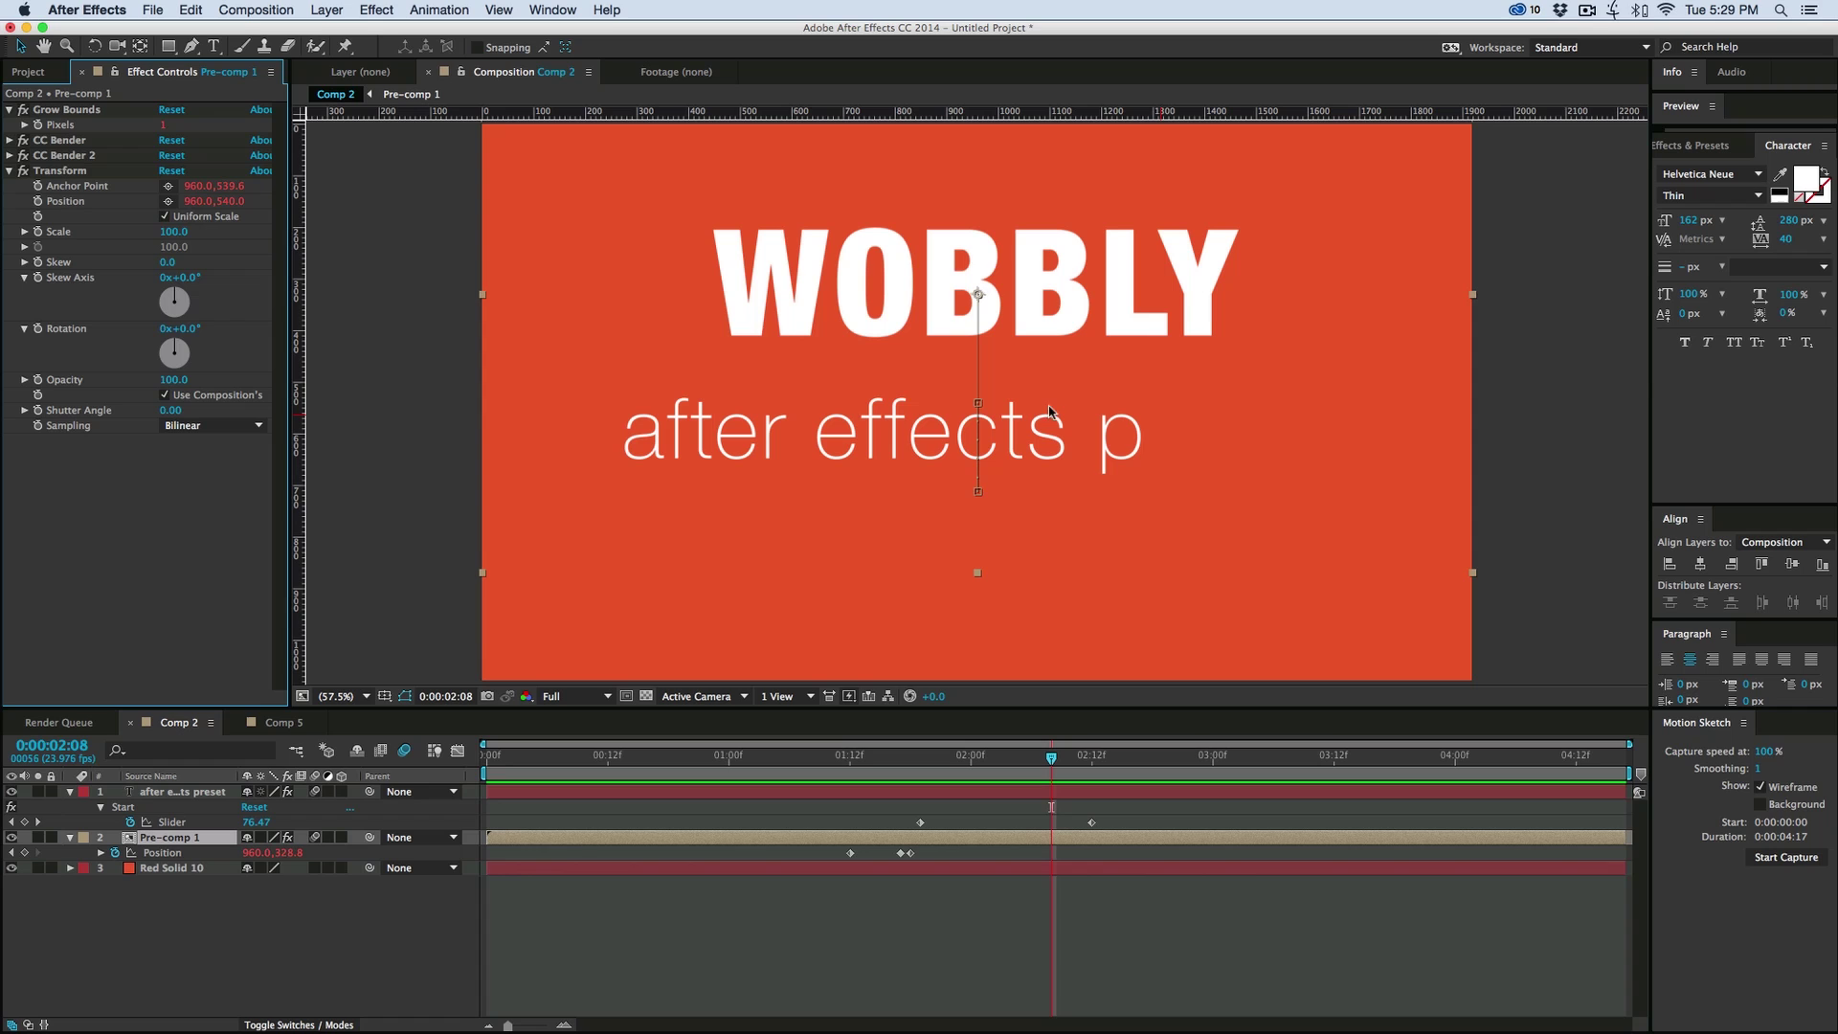
left_click_drag(1021, 771, 833, 756)
key("space")
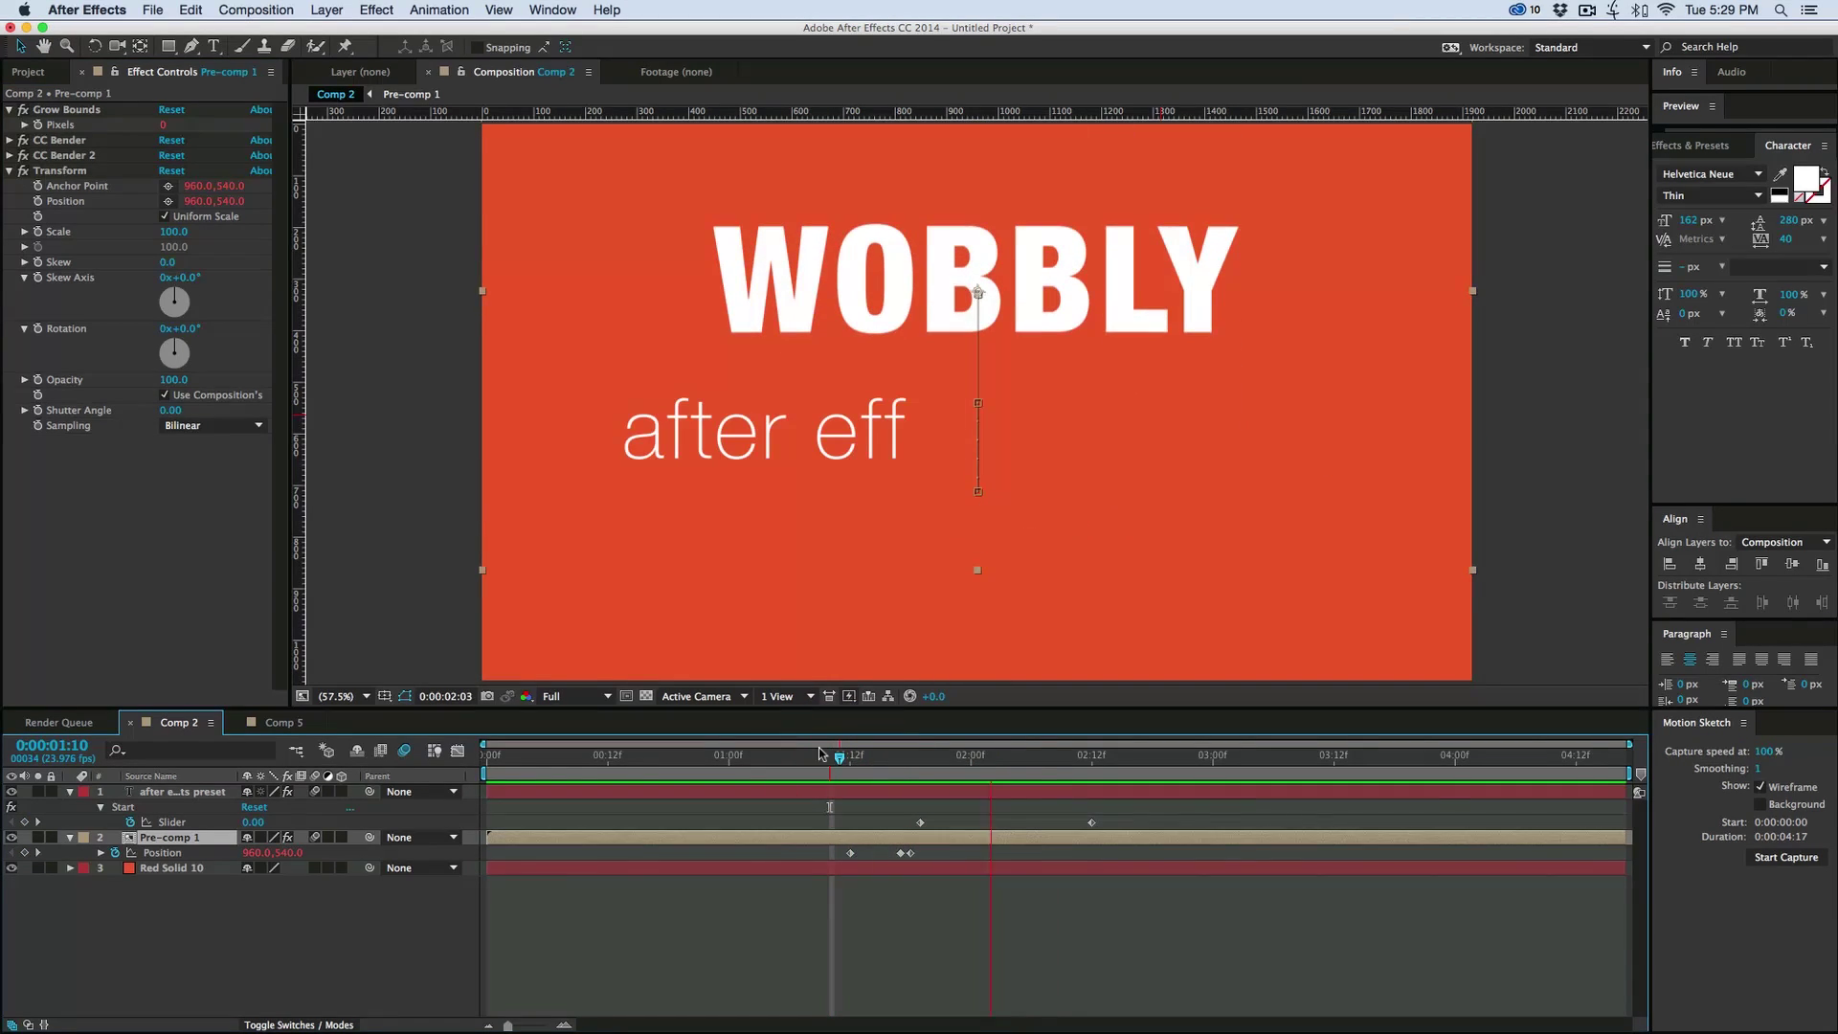
key("space")
Hide the after effects text and WOBBLY pre-comp layers
left_click(12, 792)
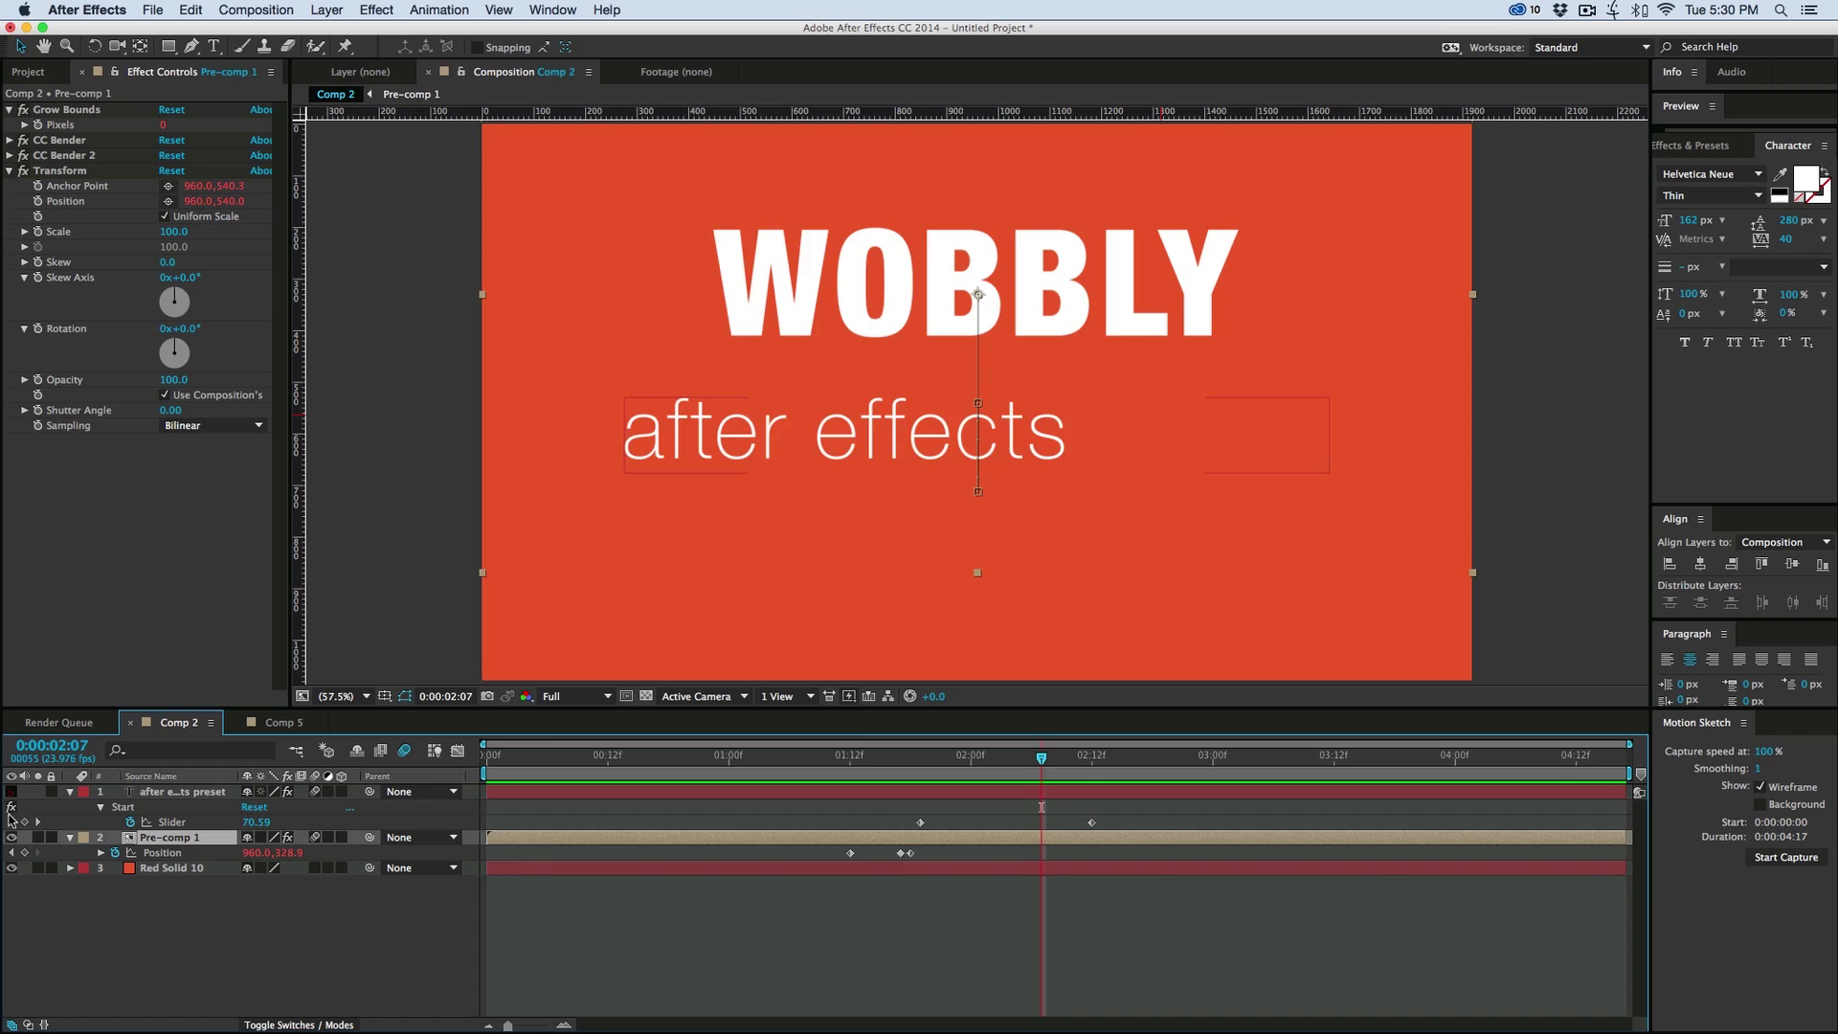
left_click(12, 837)
left_click(713, 976)
Draw a white five-pointed star at the centre of Comp 2 and select Shape Layer 1
left_click_drag(168, 46, 218, 127)
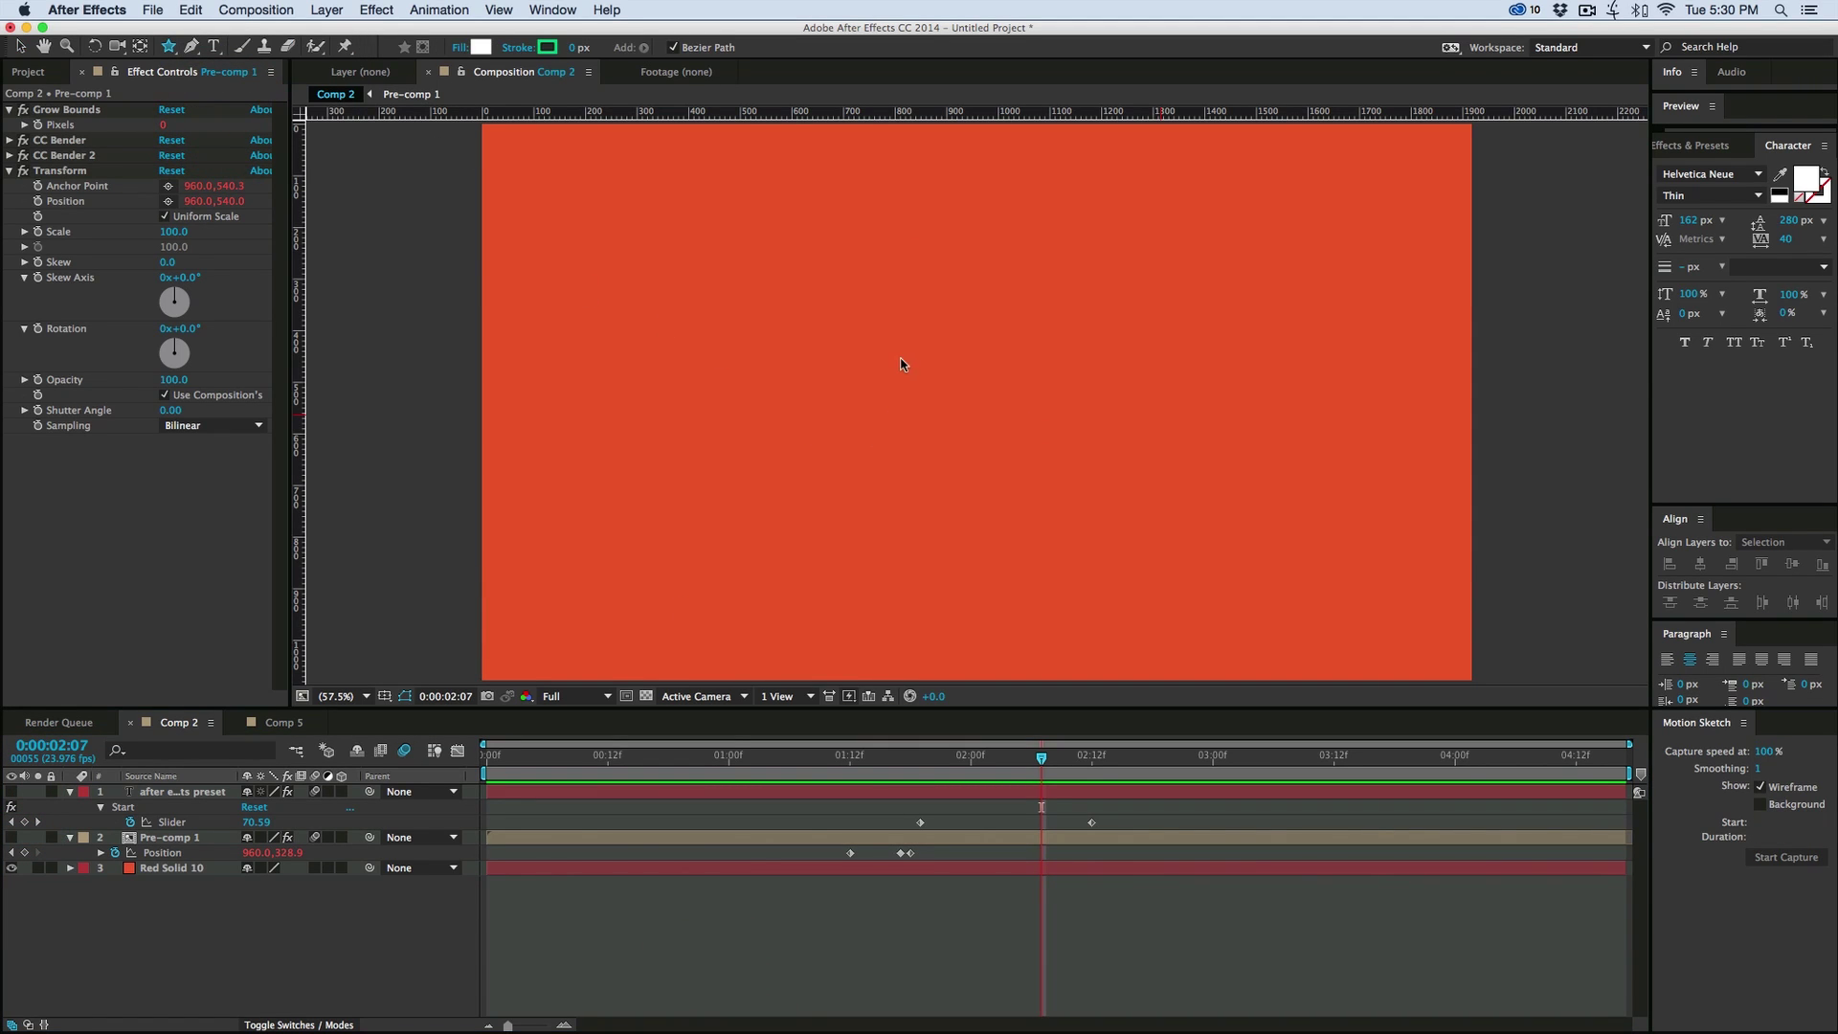
mouse_move(899, 361)
left_mouse_down()
mouse_move(978, 463)
mouse_move(1054, 510)
left_mouse_up()
key("space")
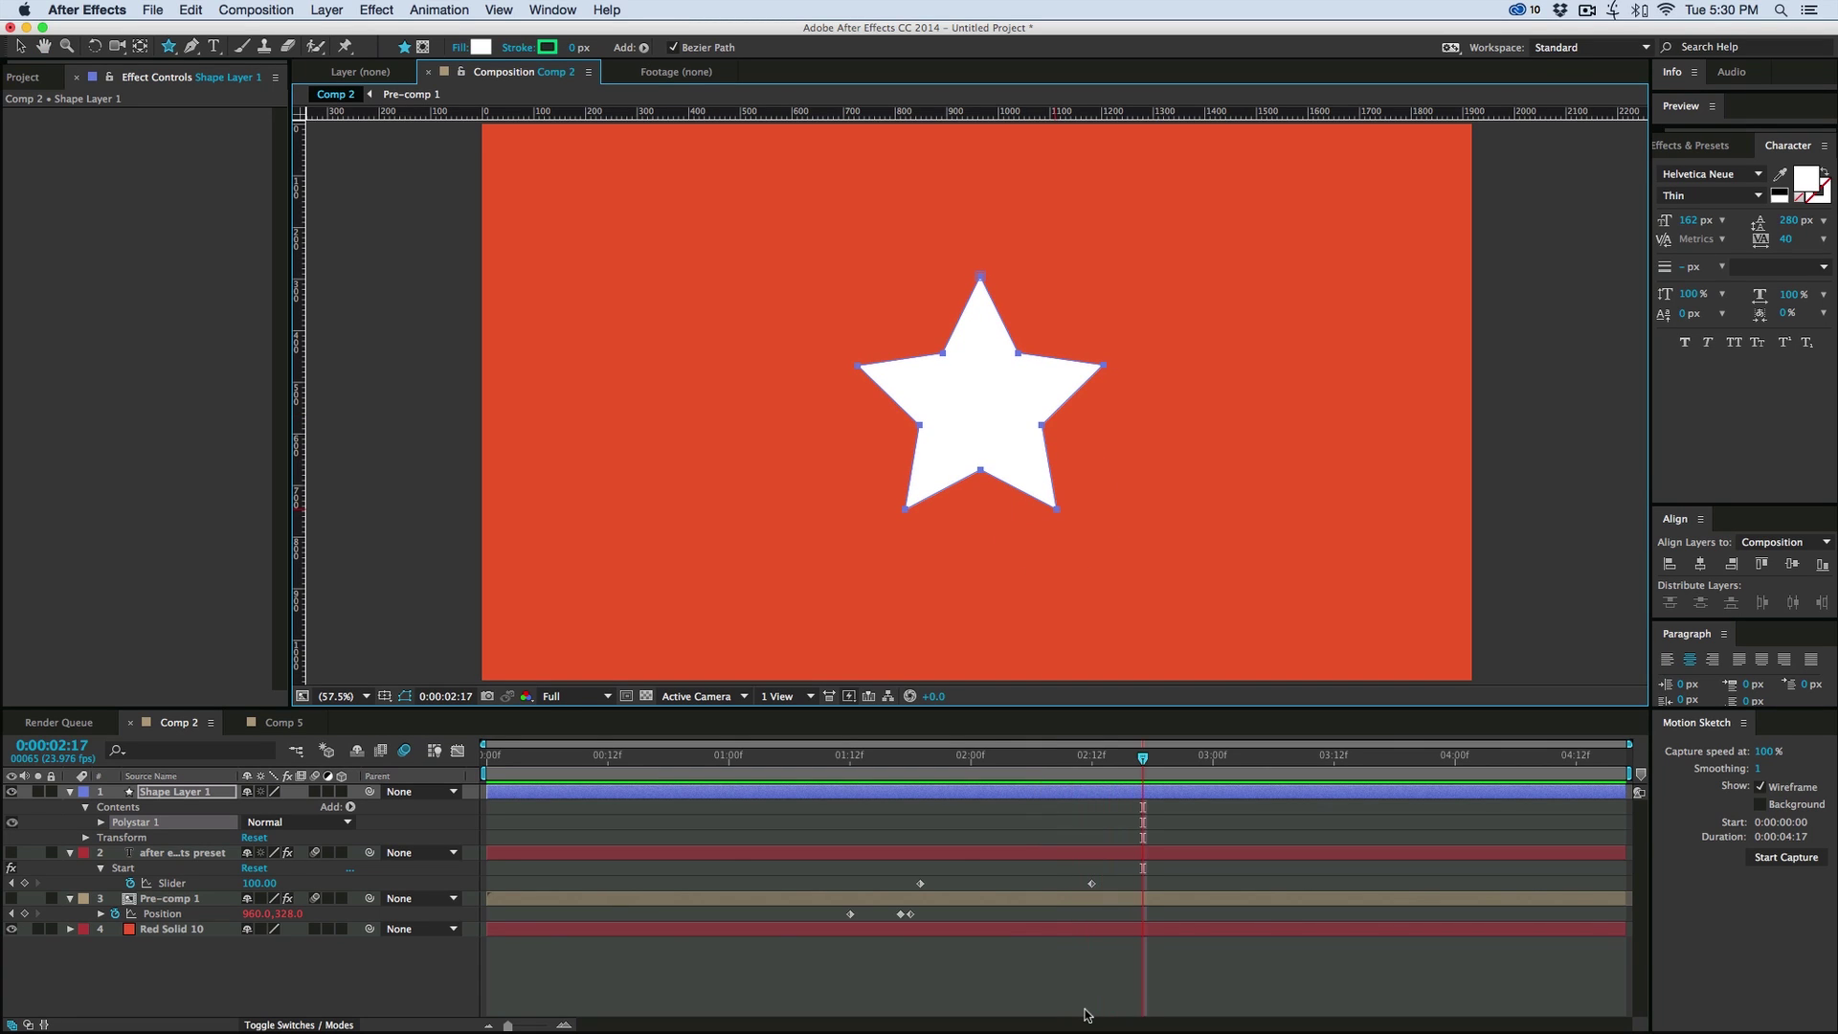
left_click(728, 756)
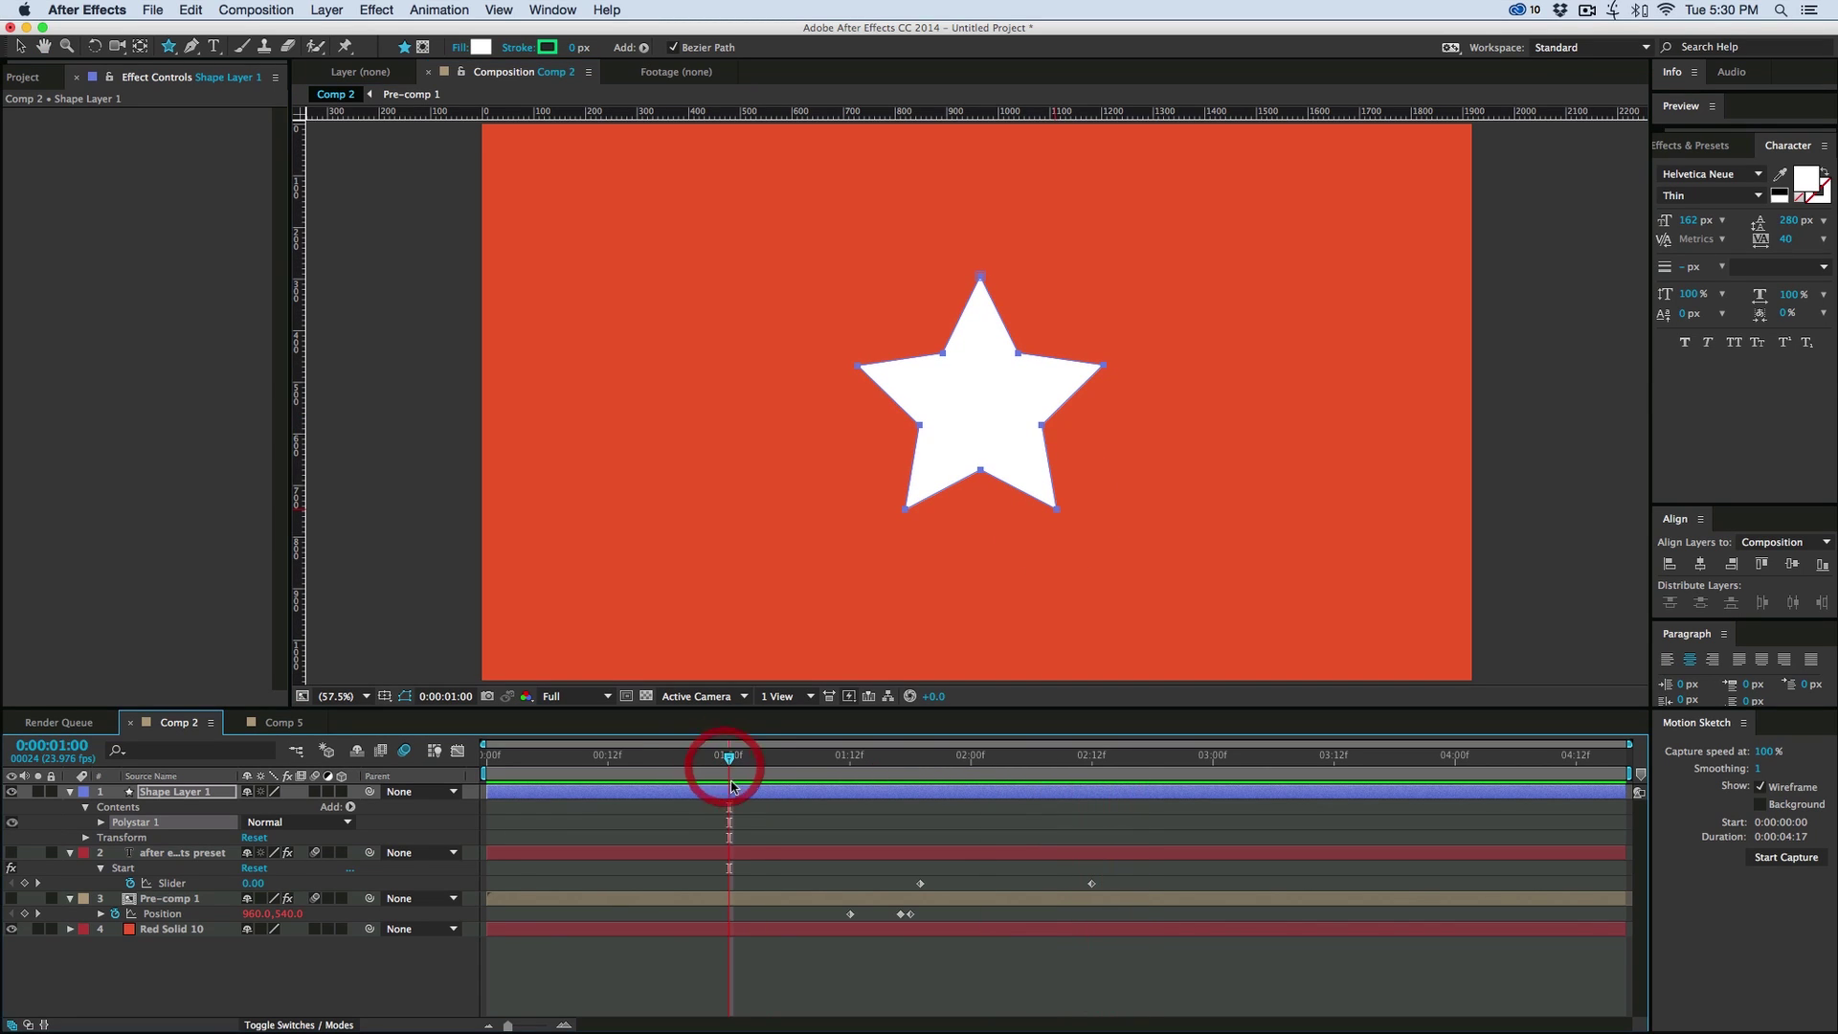
left_click(854, 989)
left_click(768, 794)
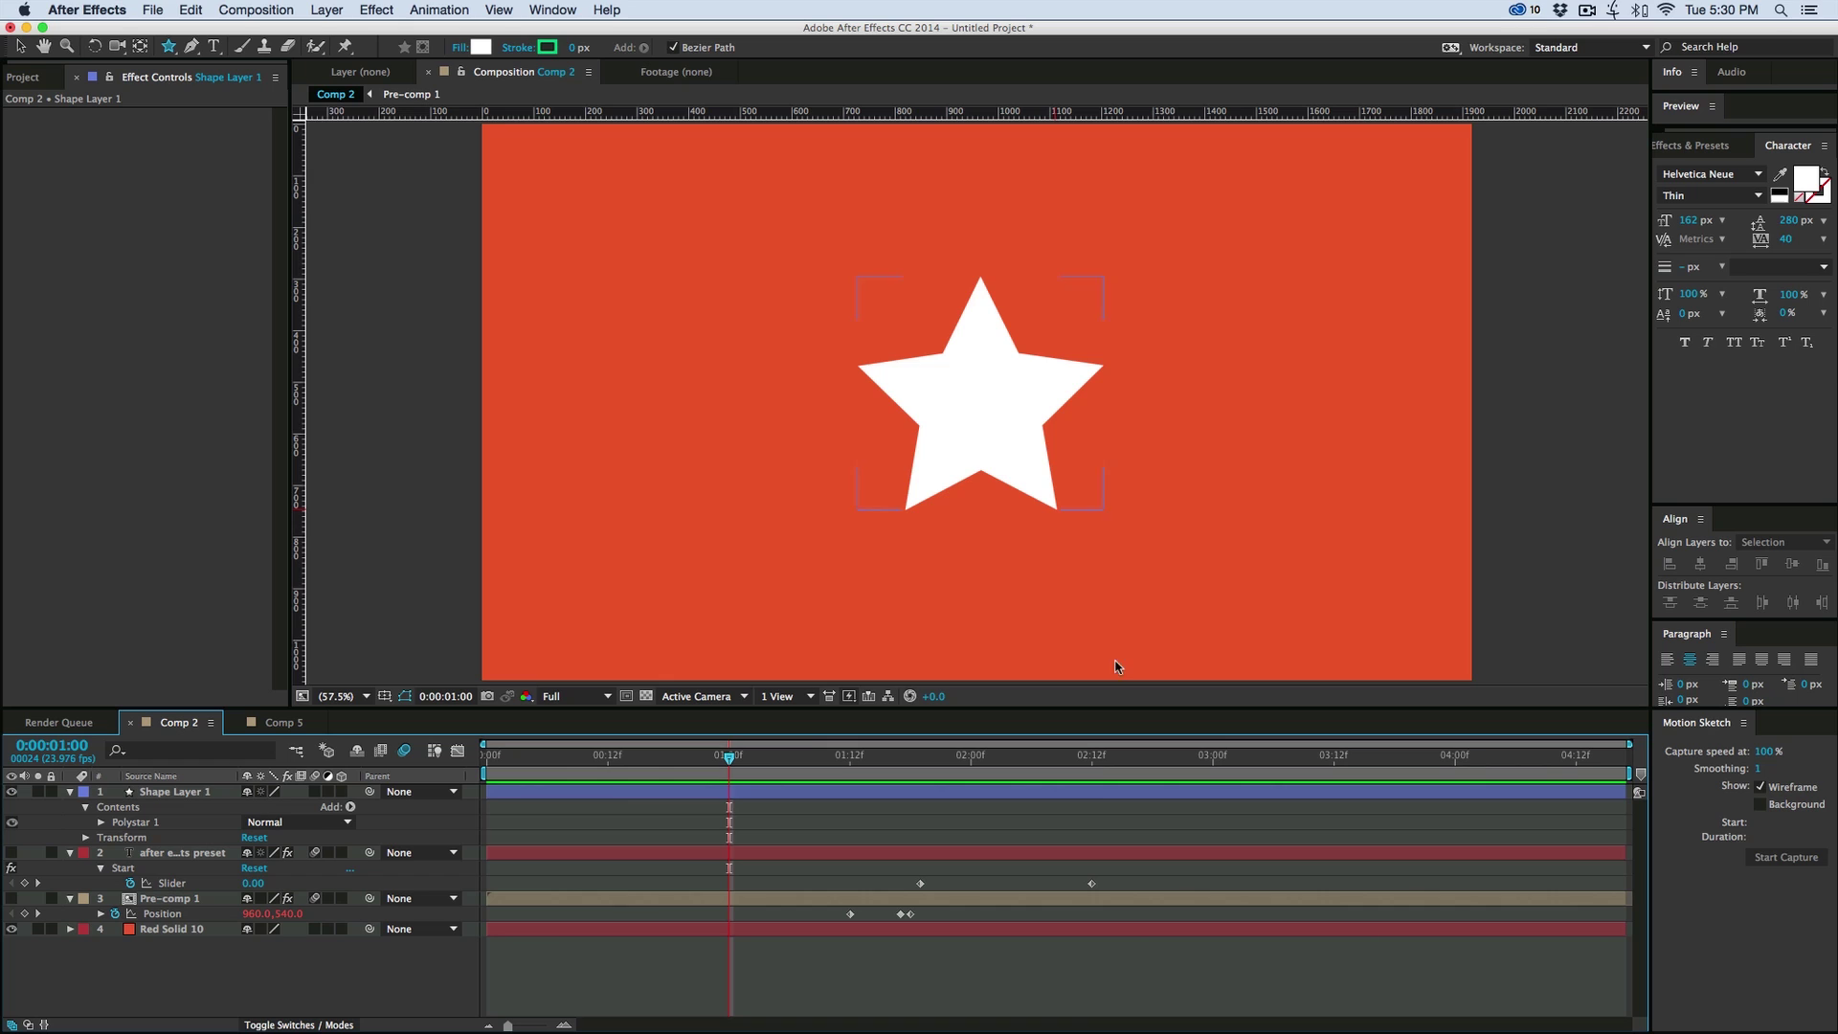
Search 'wobbl' in Effects & Presets and drag the wobbly user preset onto the star
left_click(1688, 145)
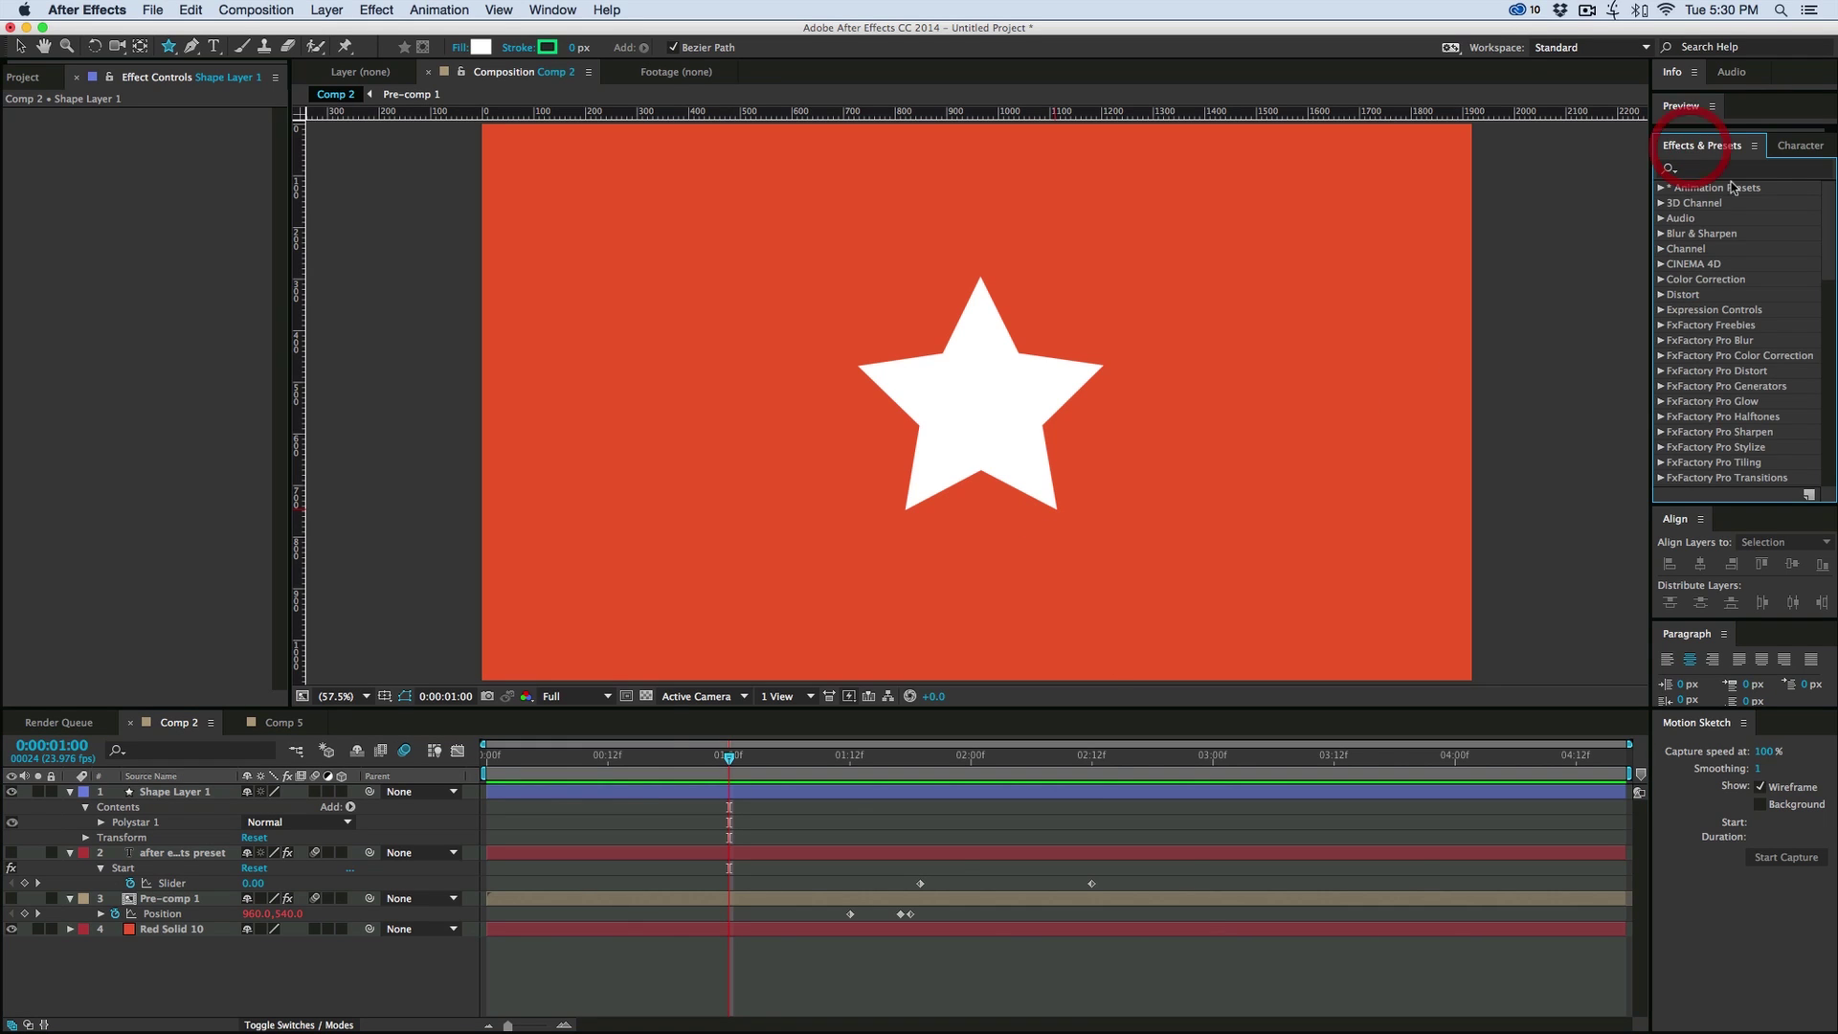
type("wobbl")
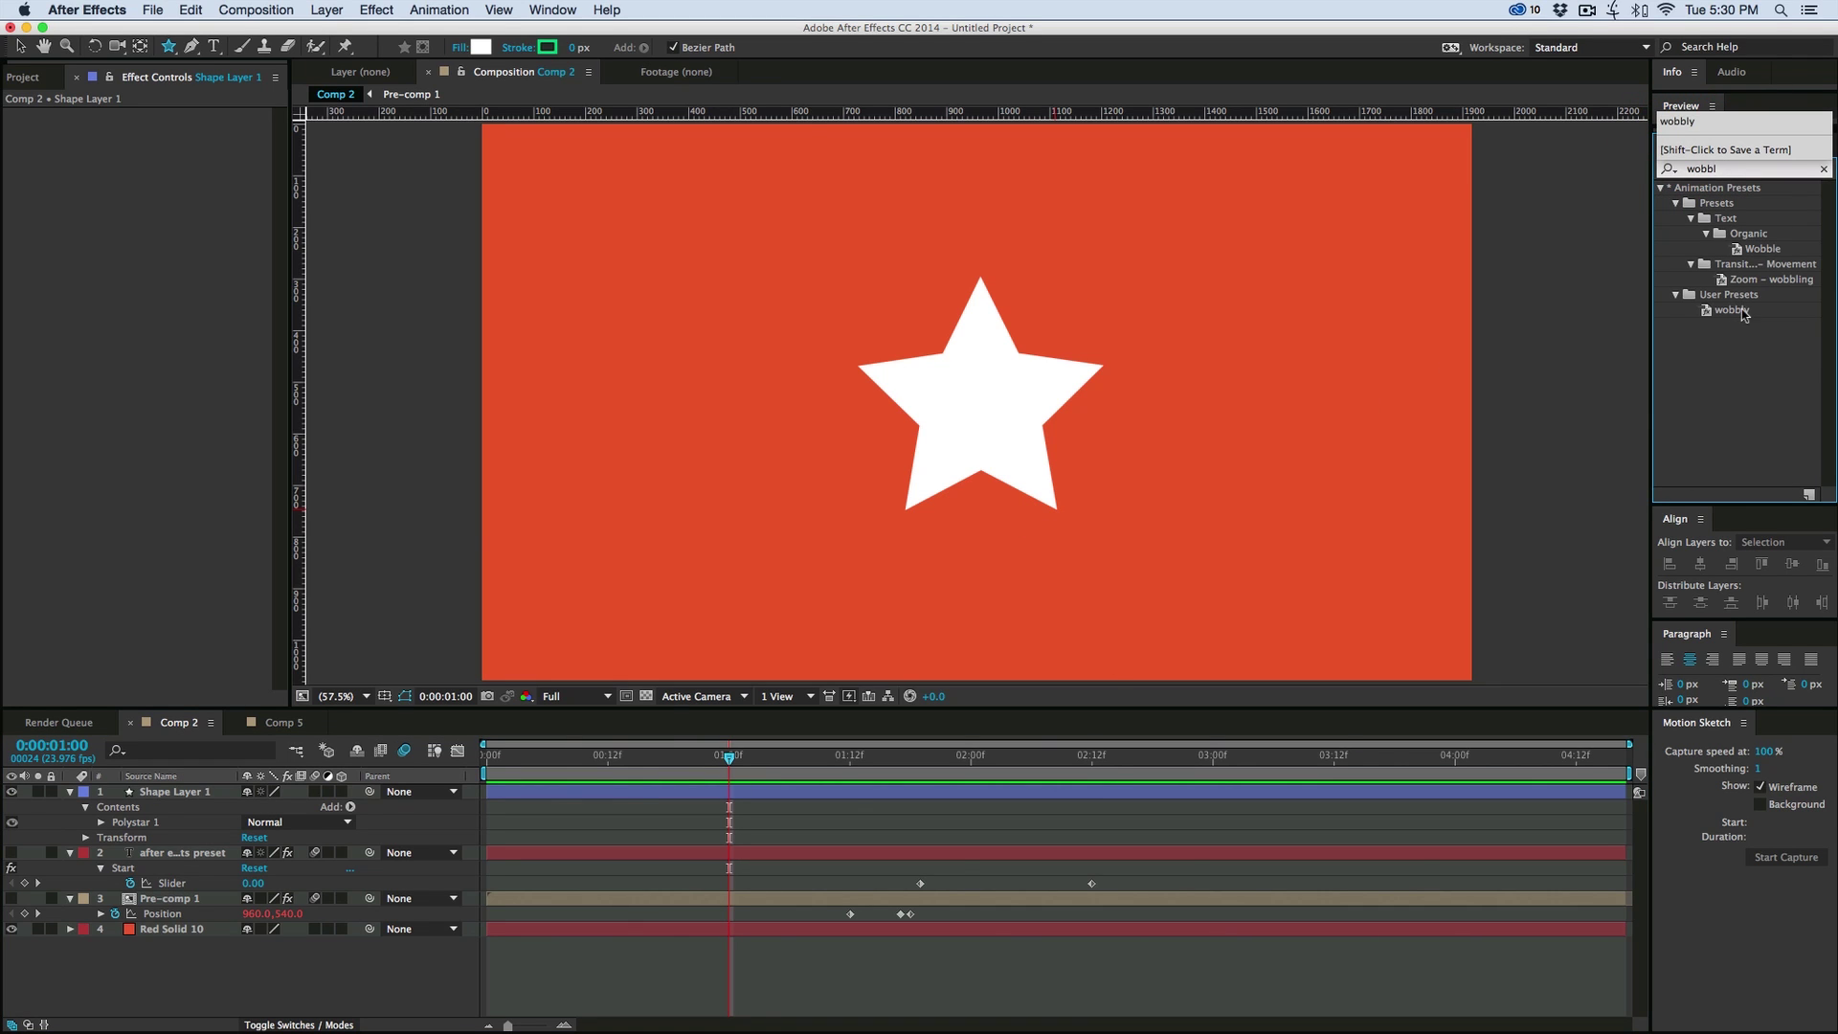
left_click_drag(1742, 314, 1034, 419)
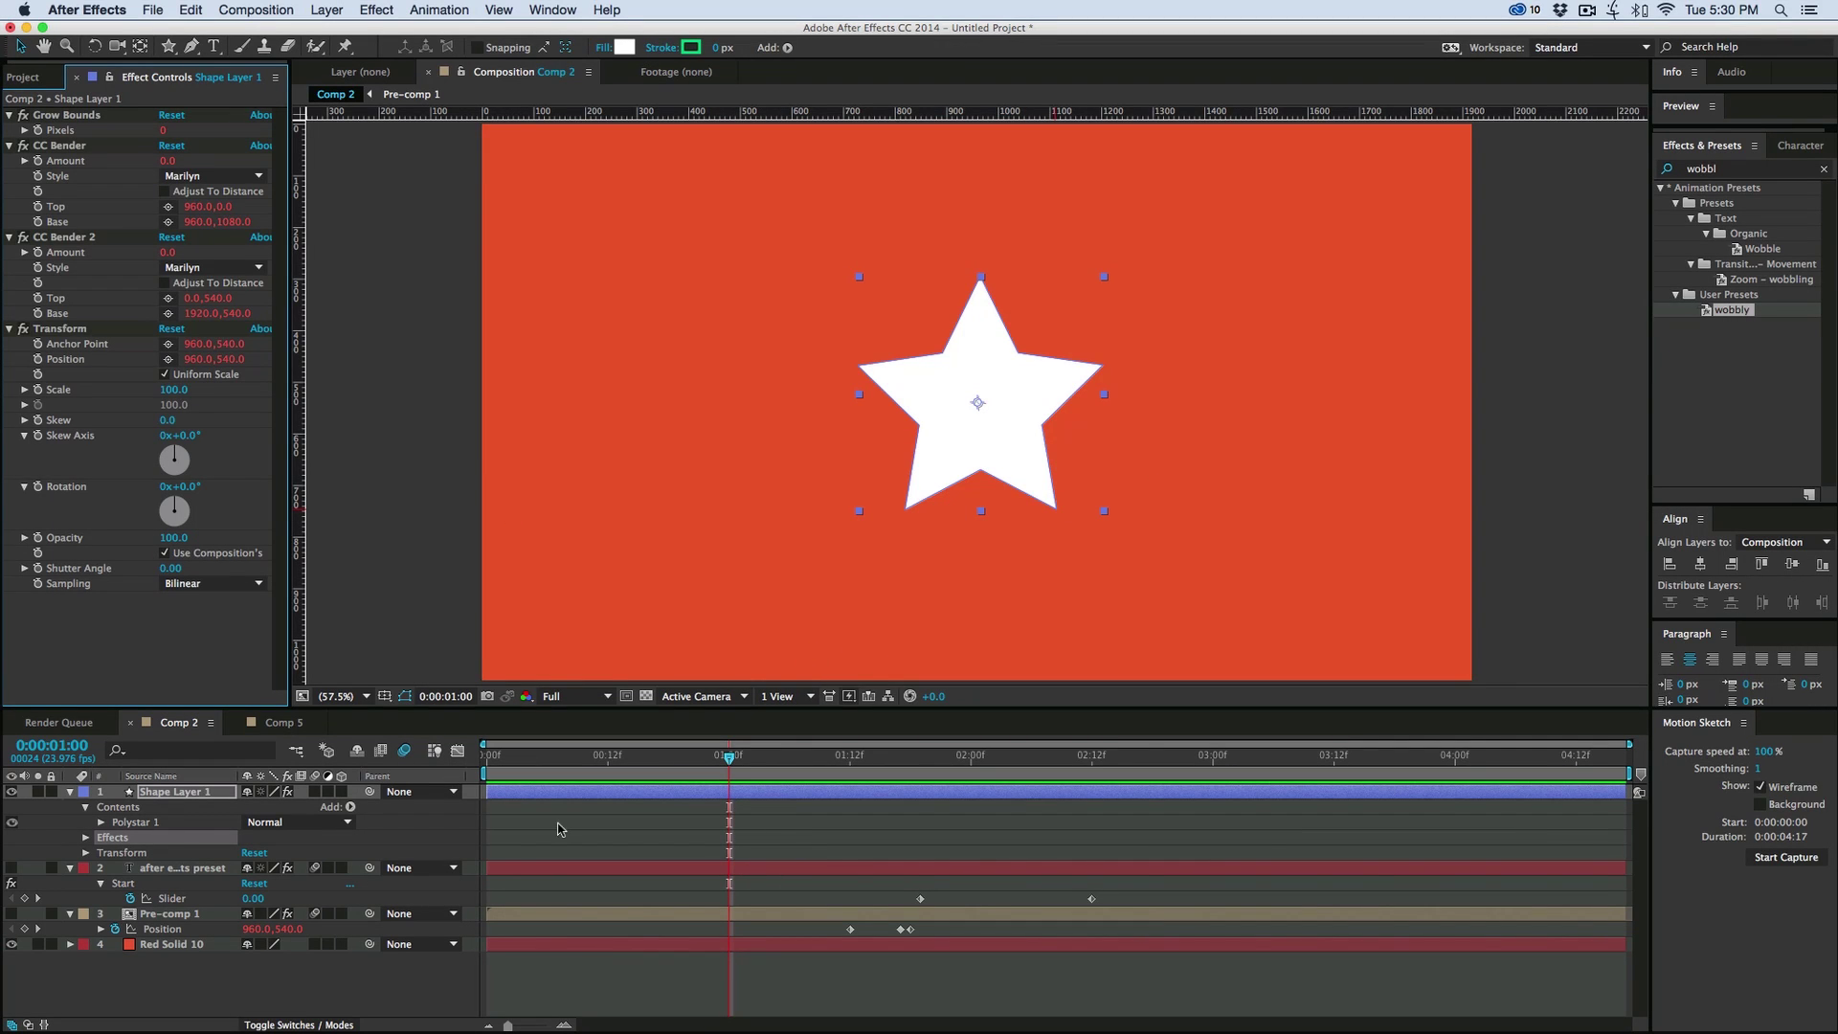
left_click(709, 798)
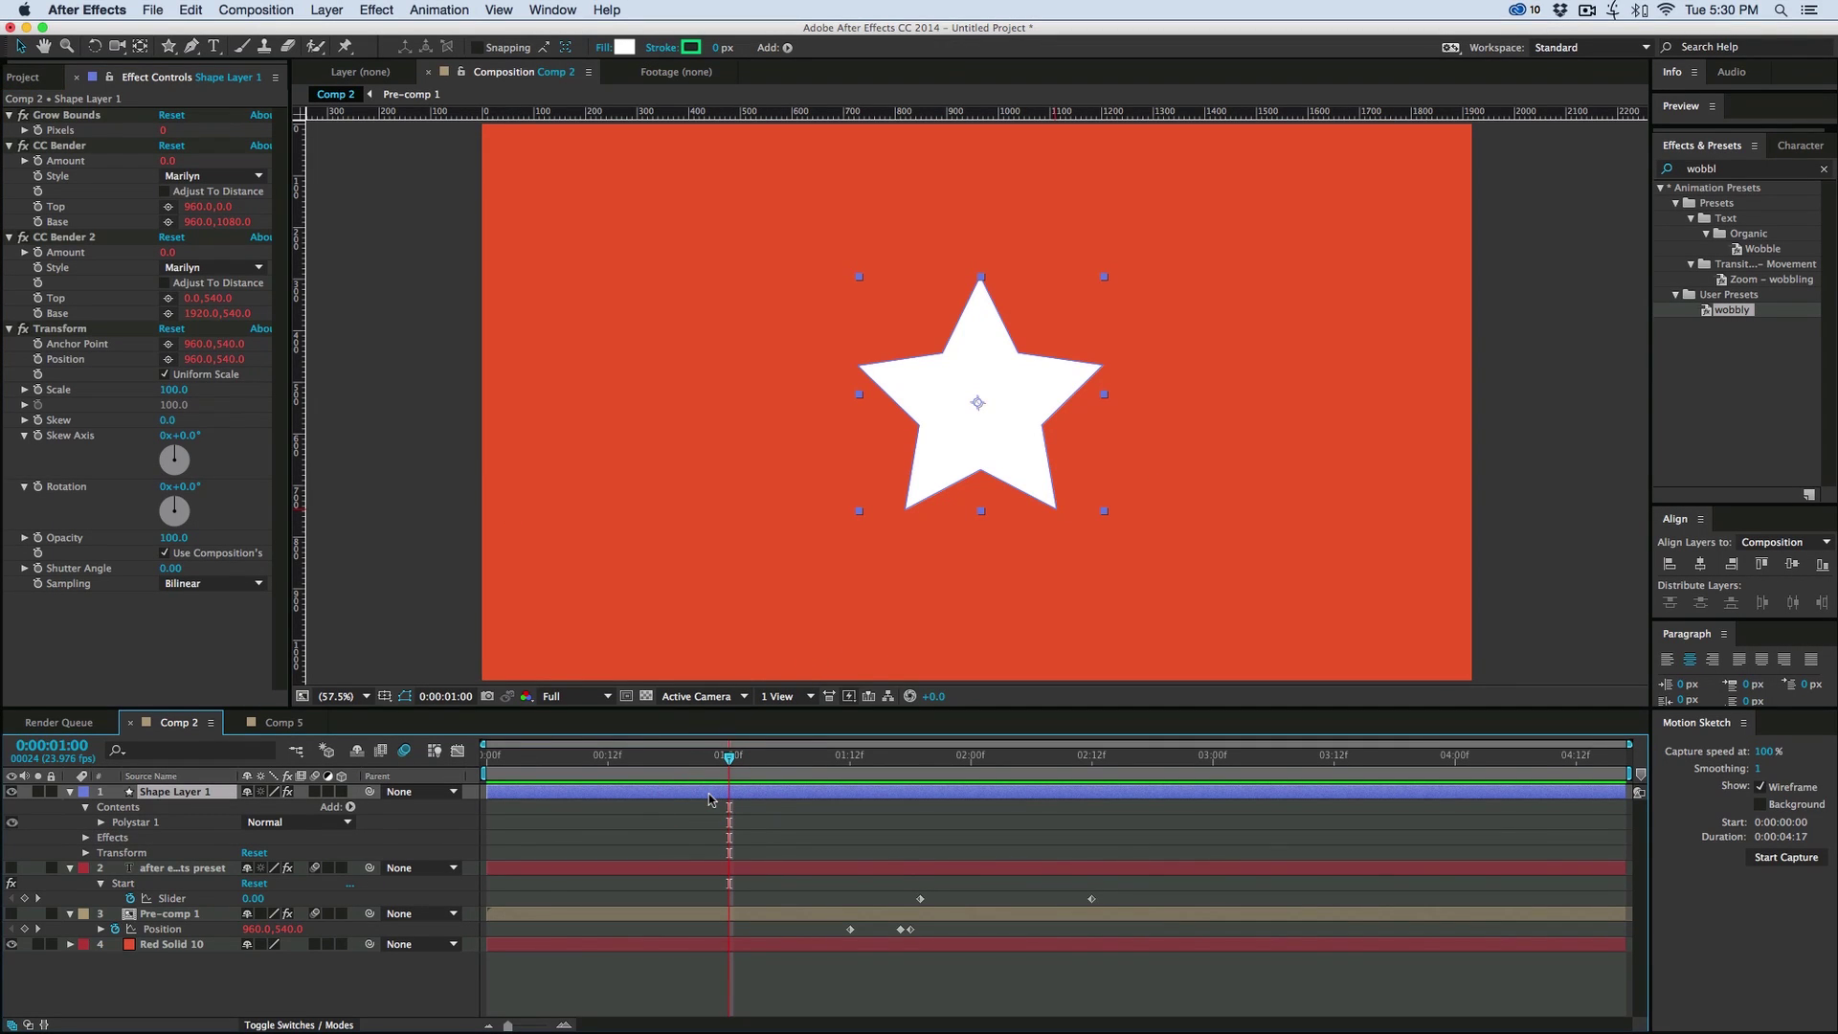
Keyframe the star's Position at 1s and move it to the right edge at 1:16
key("alt+shift+p")
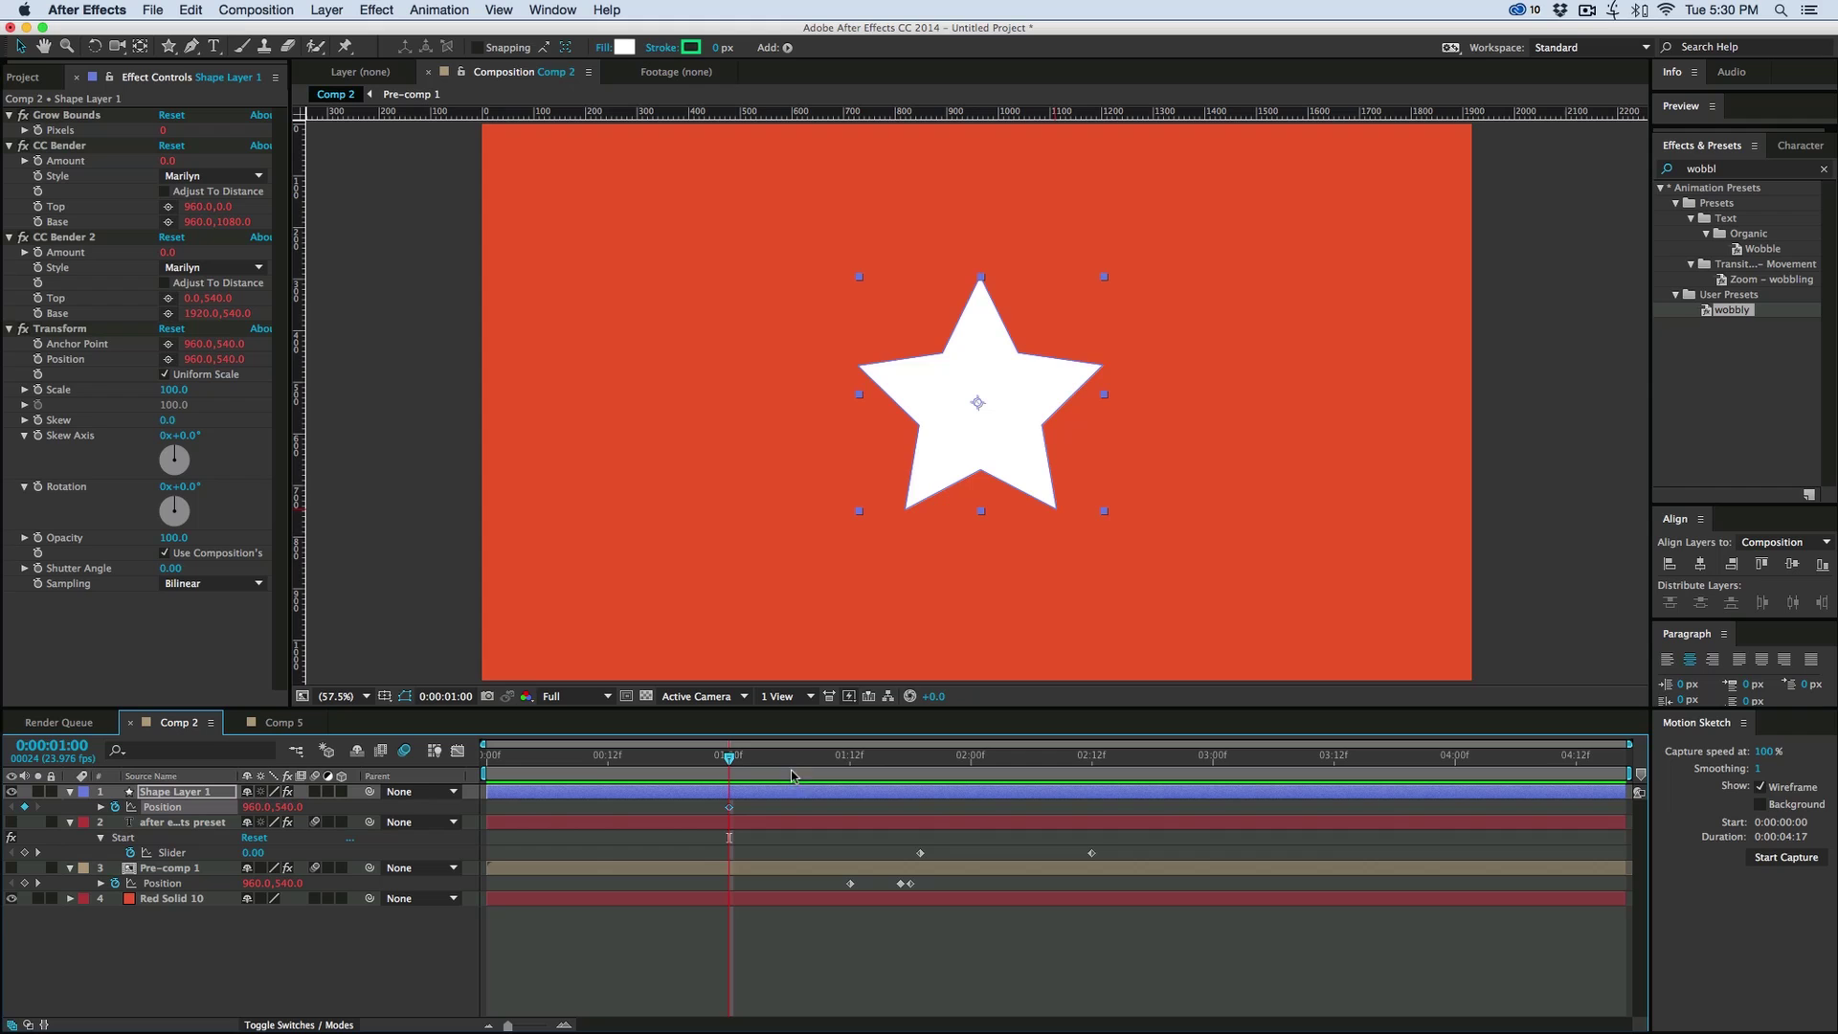
left_click_drag(778, 757, 889, 757)
left_click(971, 467)
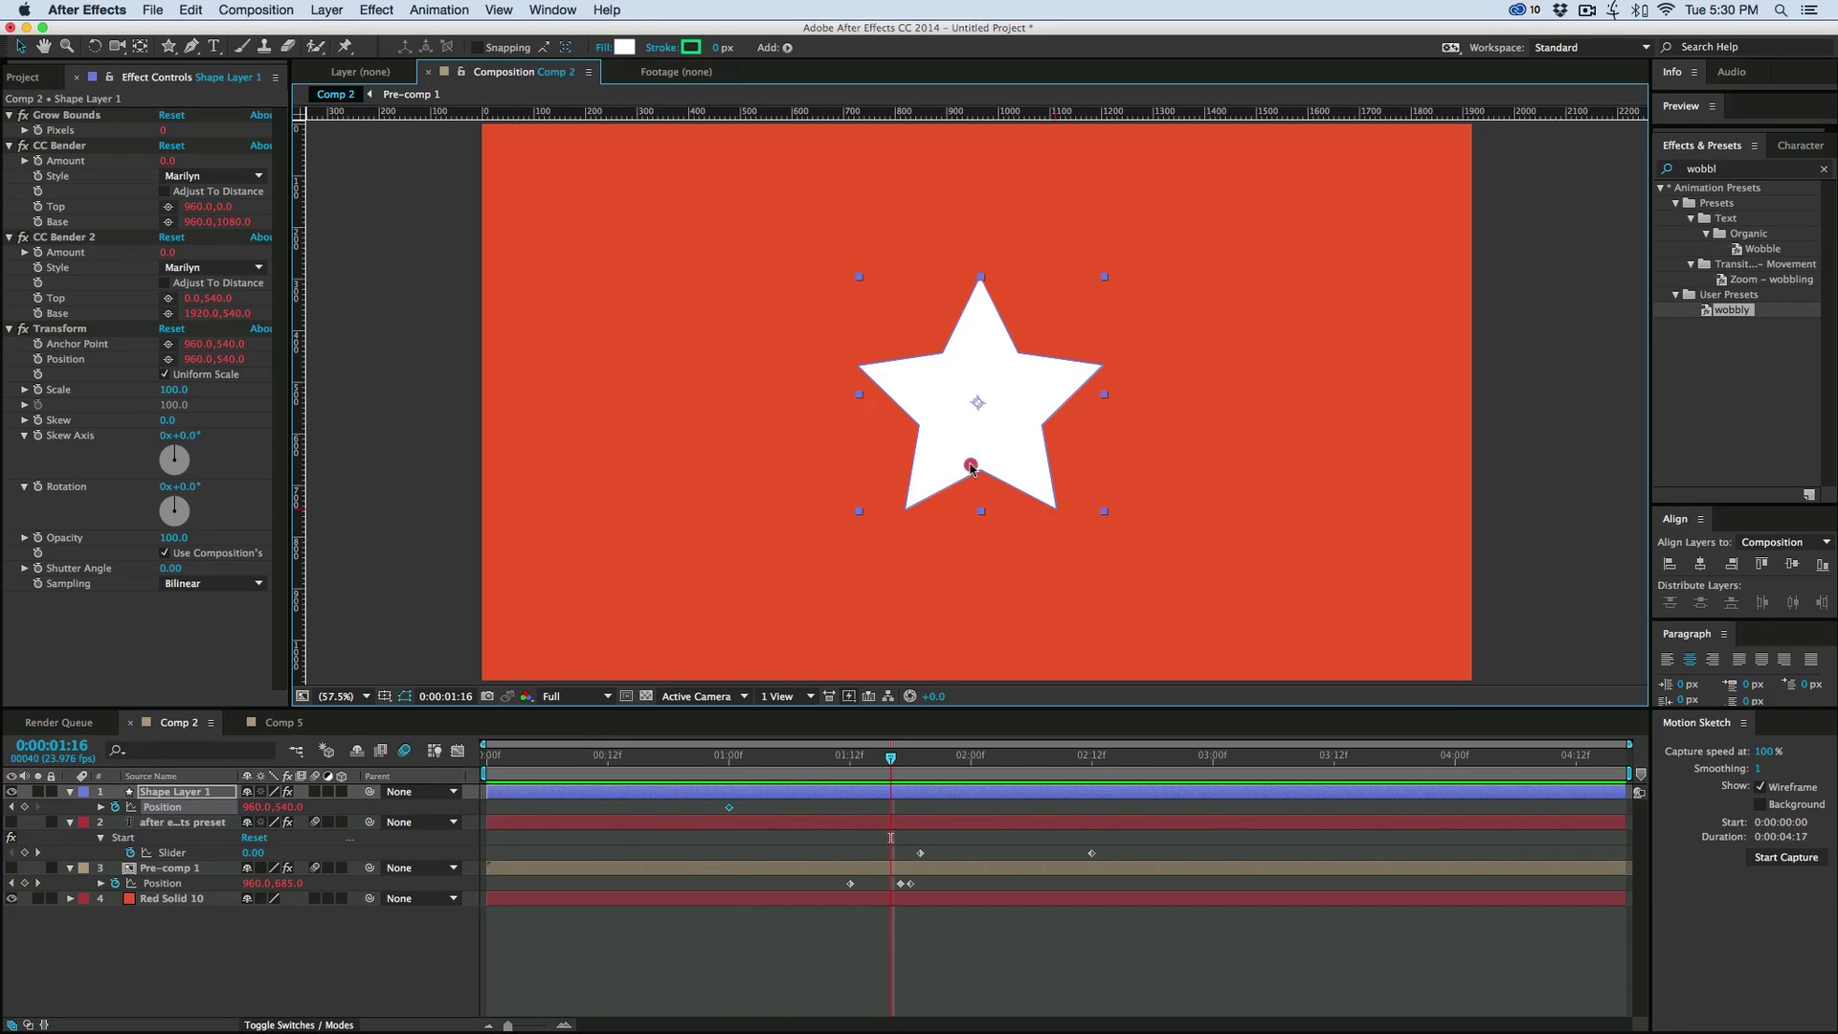
left_click_drag(970, 467, 1307, 462)
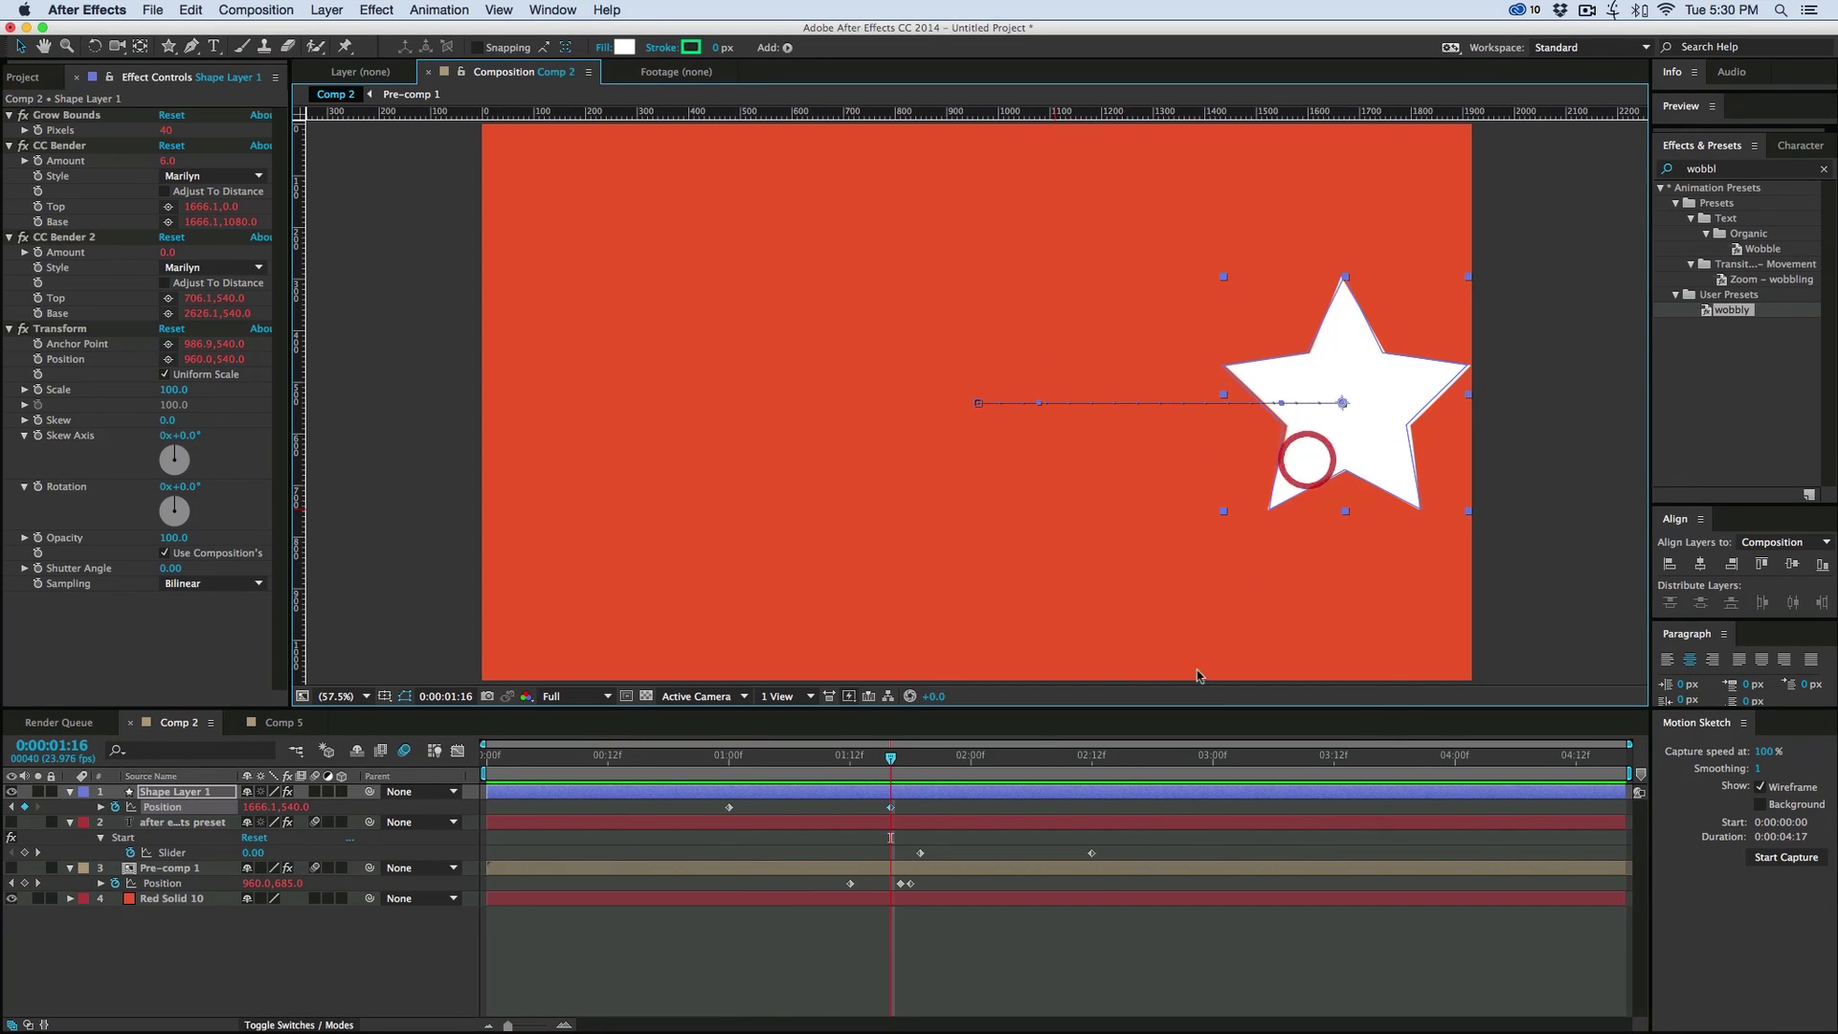
left_click_drag(890, 757, 649, 766)
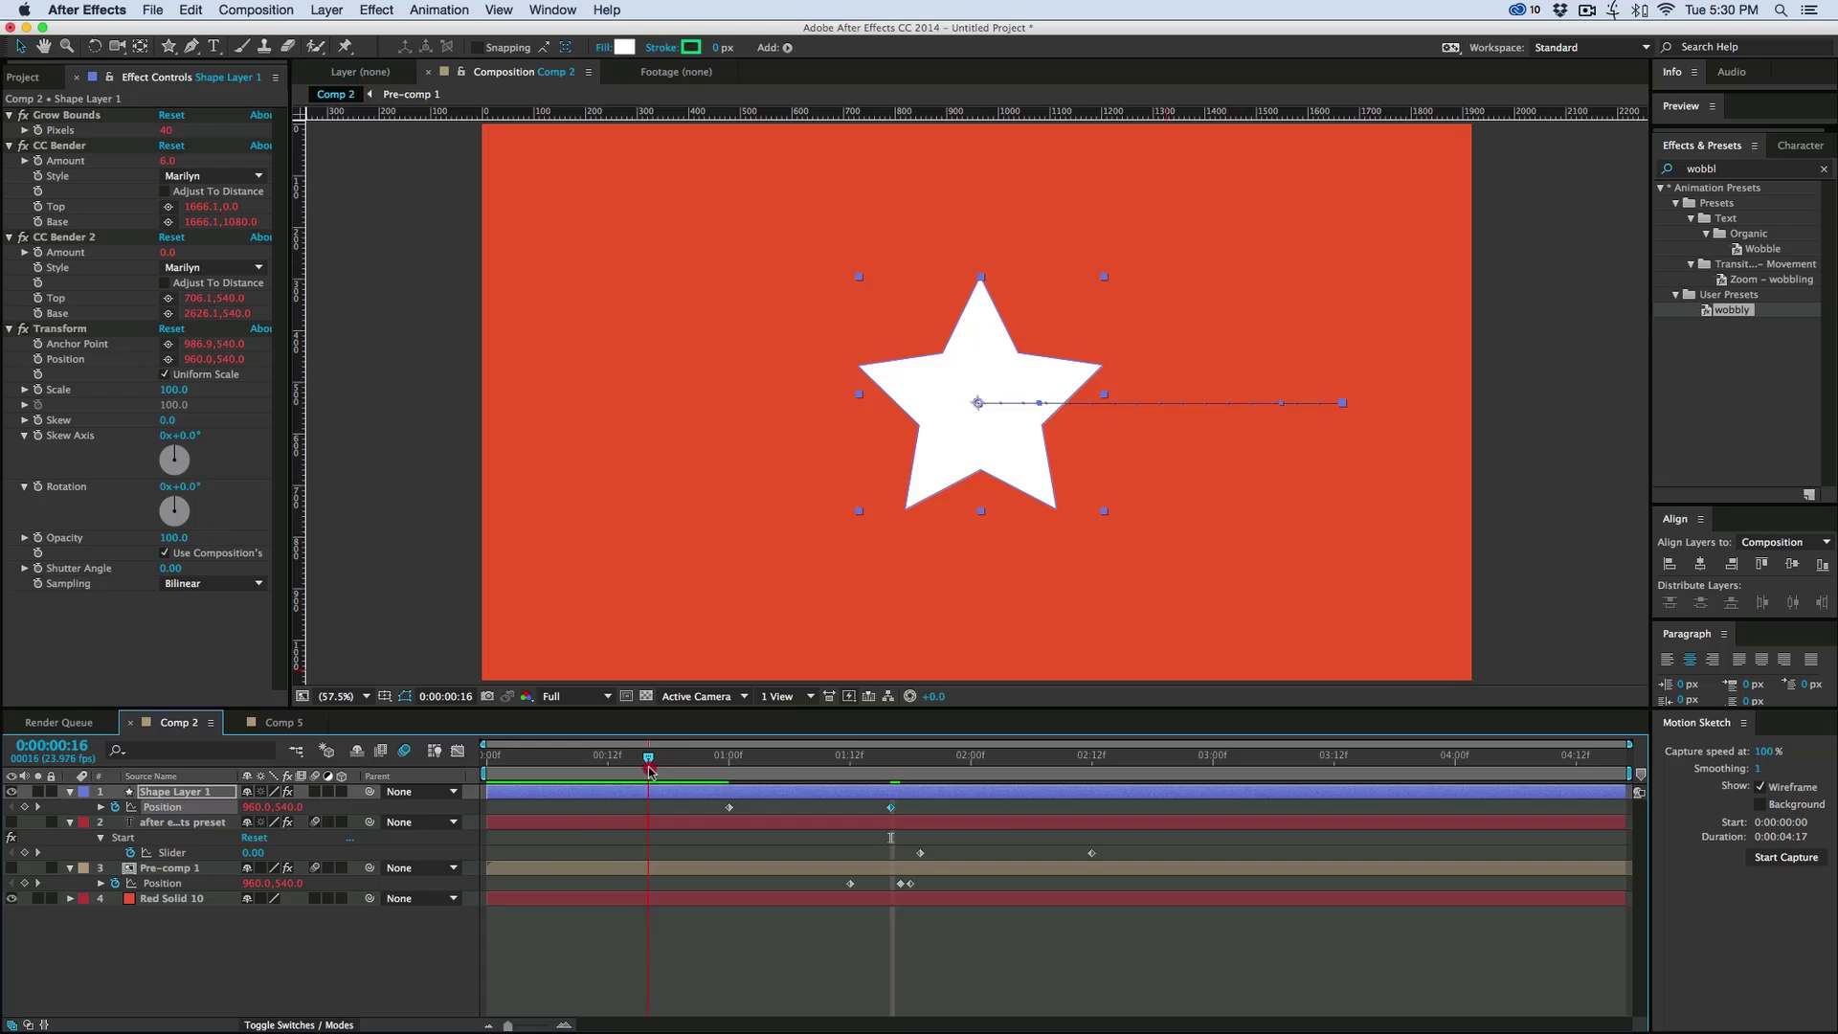
left_click(704, 917)
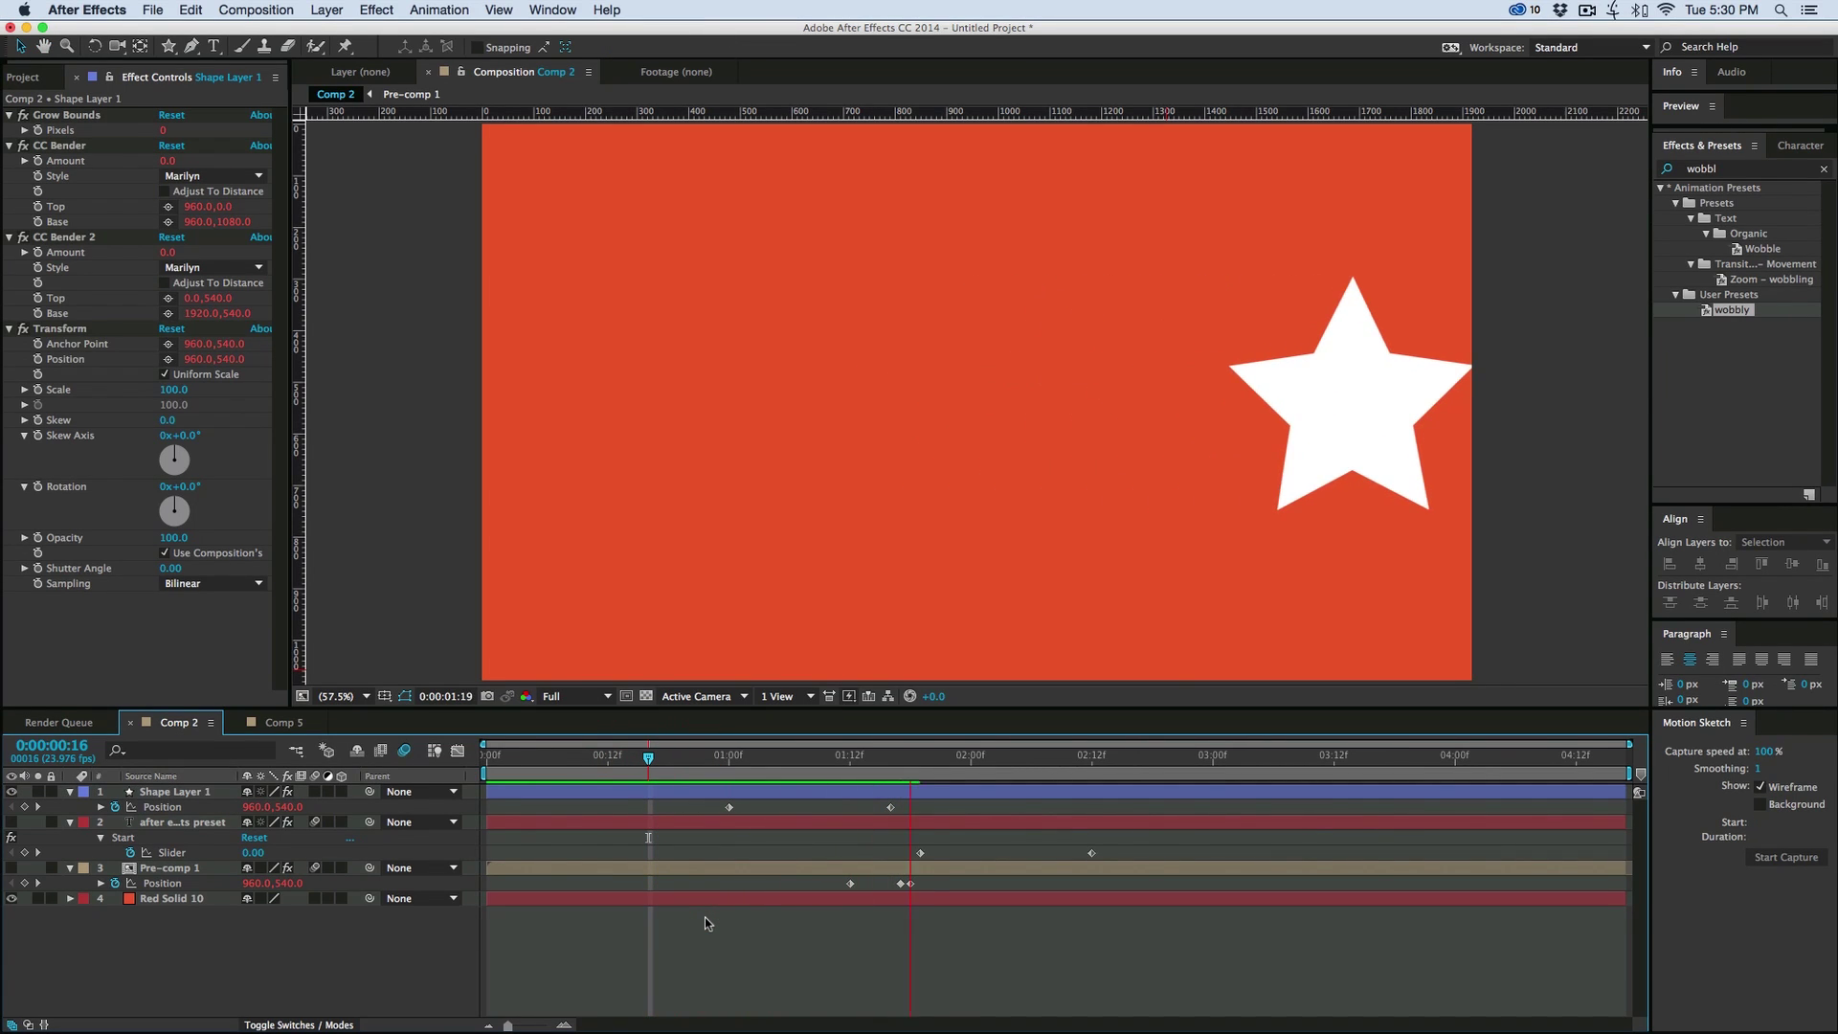
Shift the star's first Position keyframe earlier and preview the bend from 0:23
left_click_drag(890, 807, 779, 809)
left_click(718, 758)
left_click(760, 939)
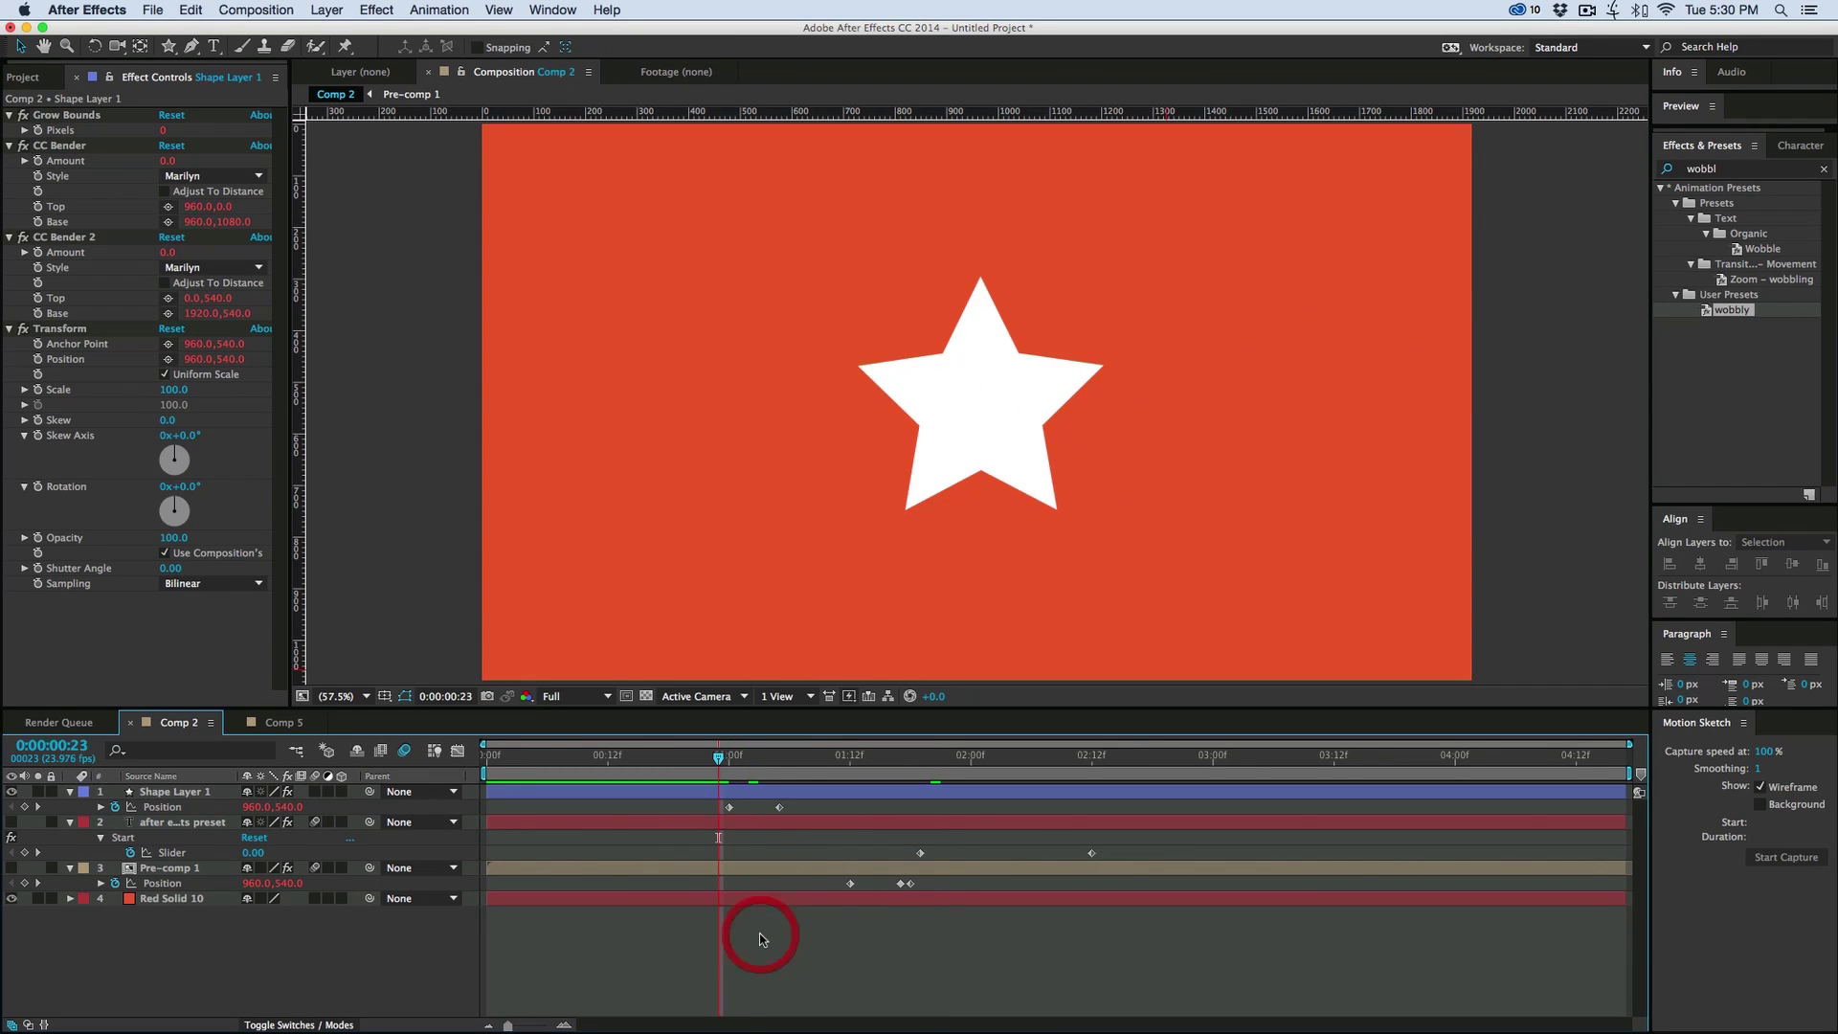
key("space")
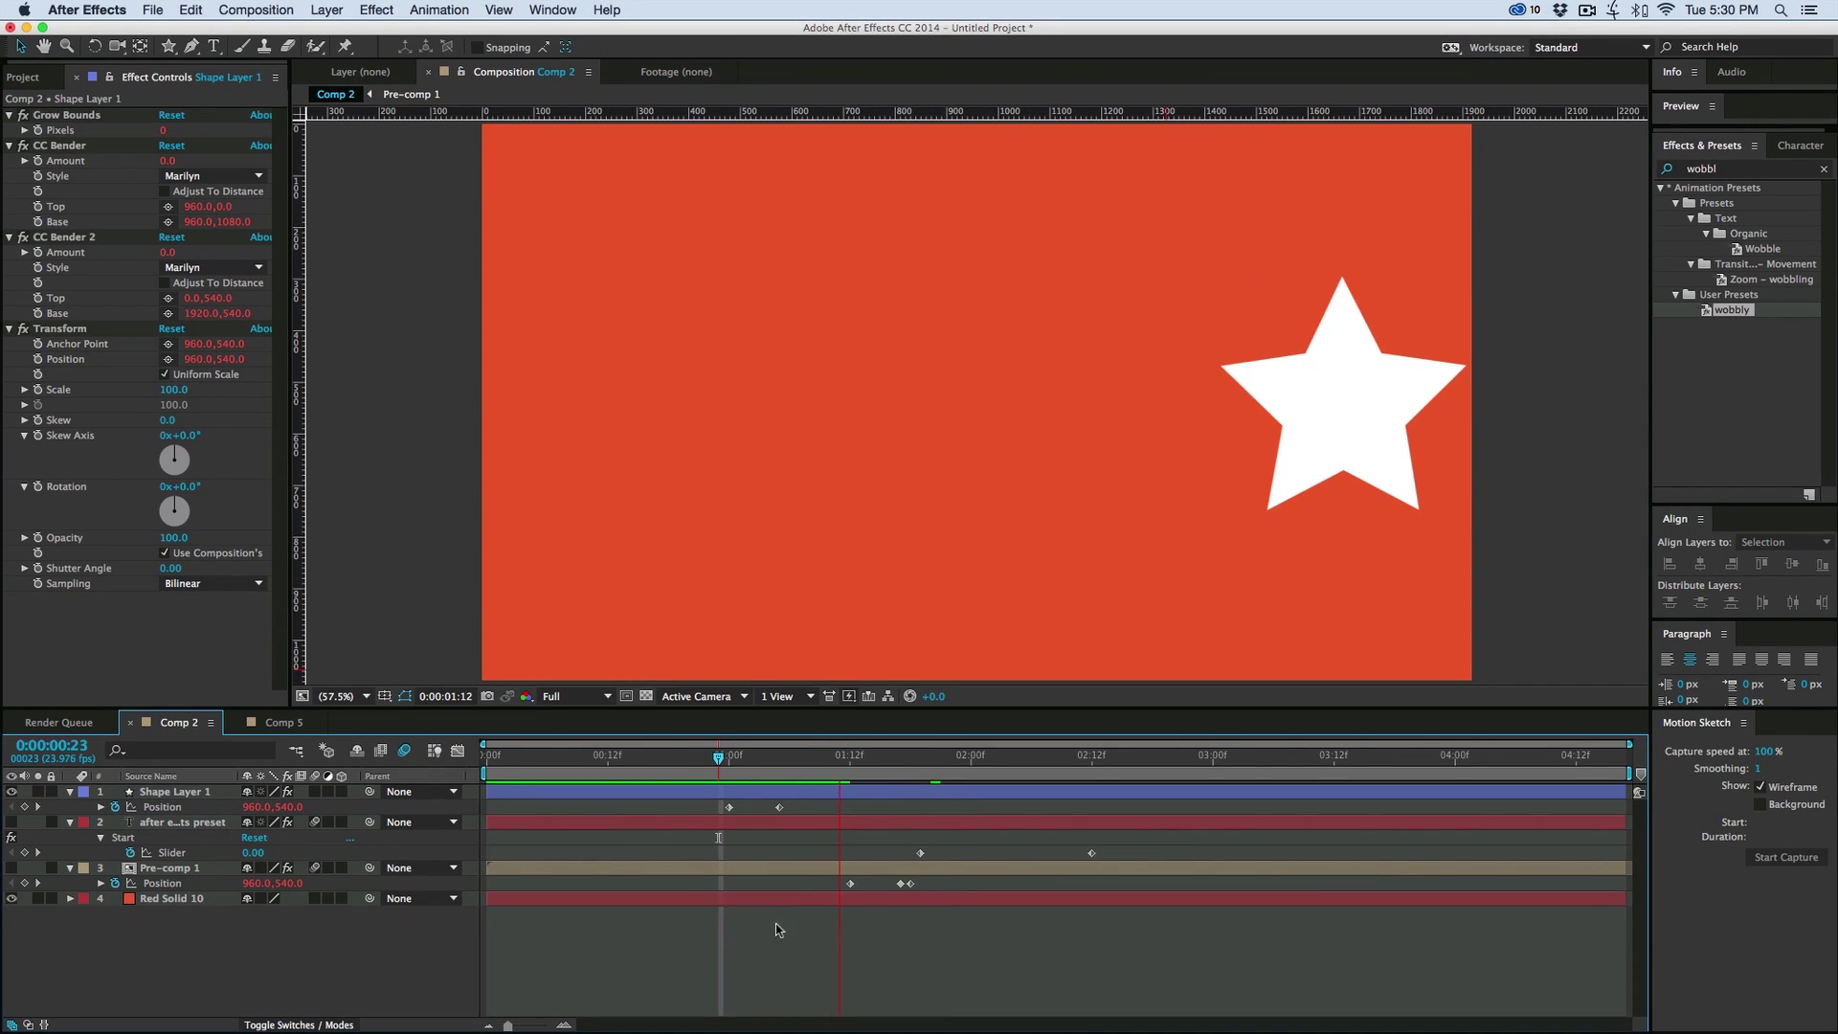
left_click(709, 772)
key("space")
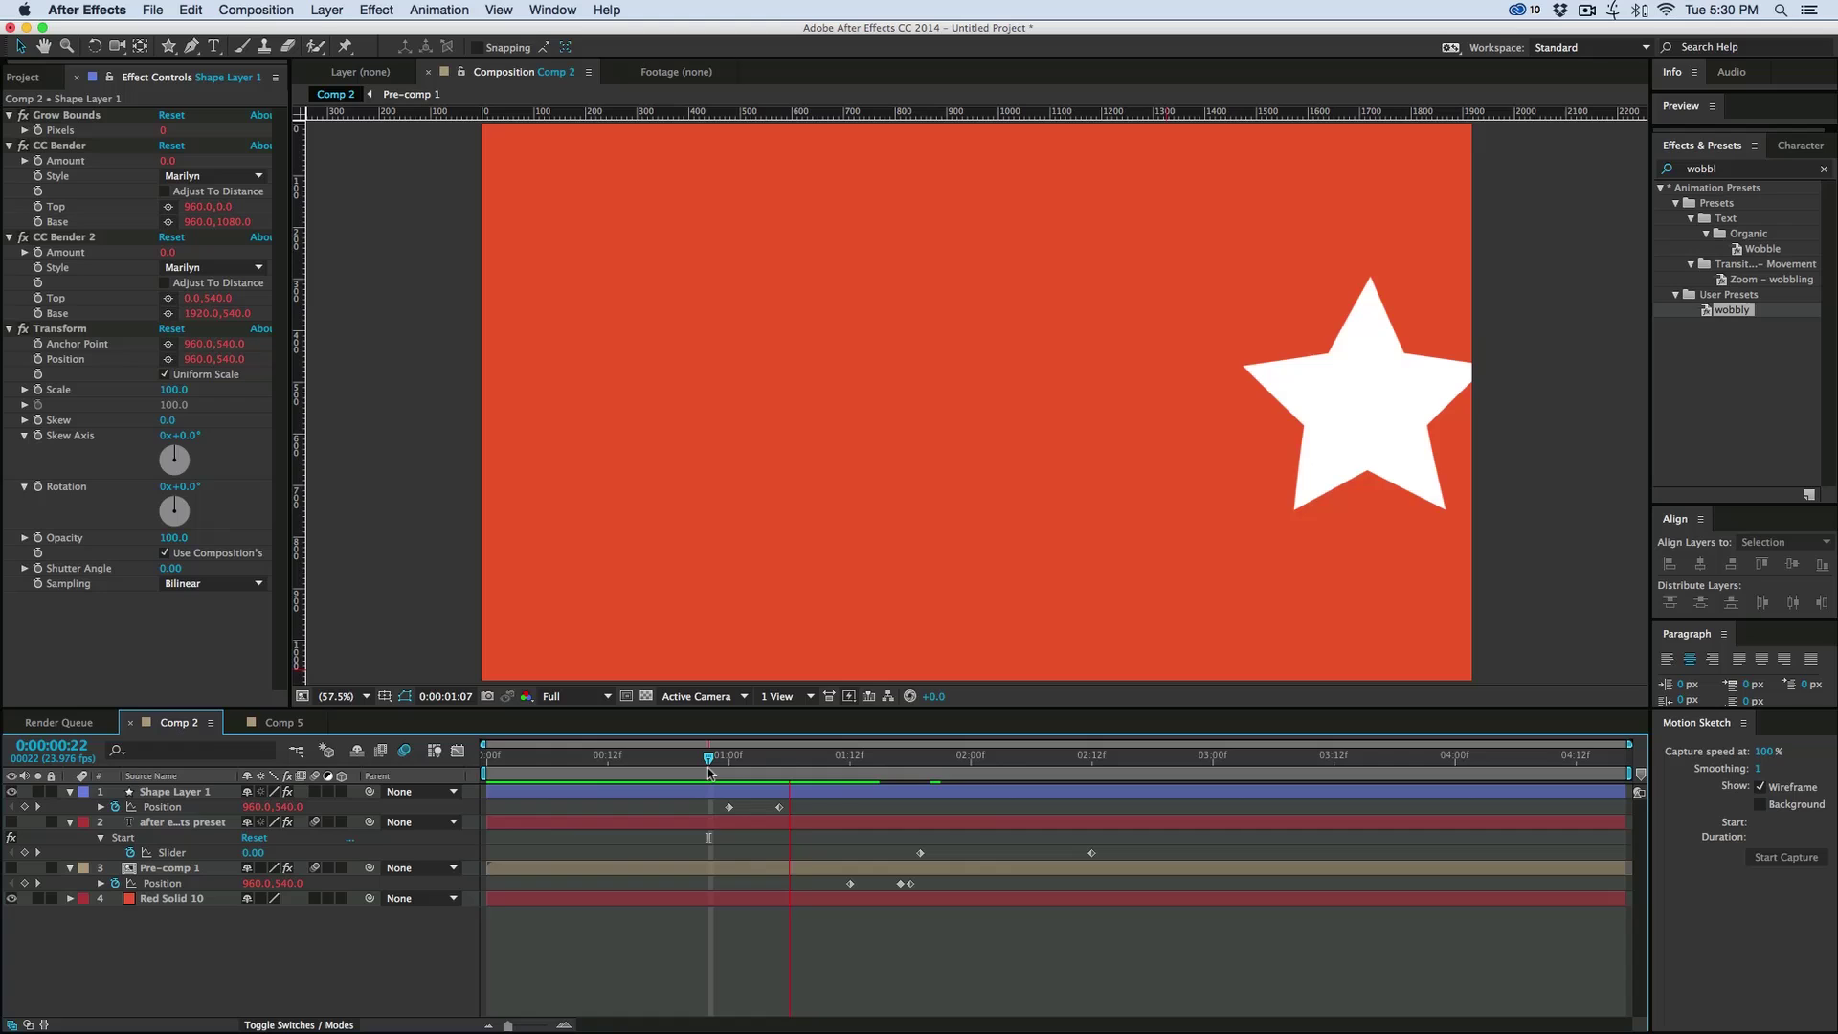
left_click(720, 766)
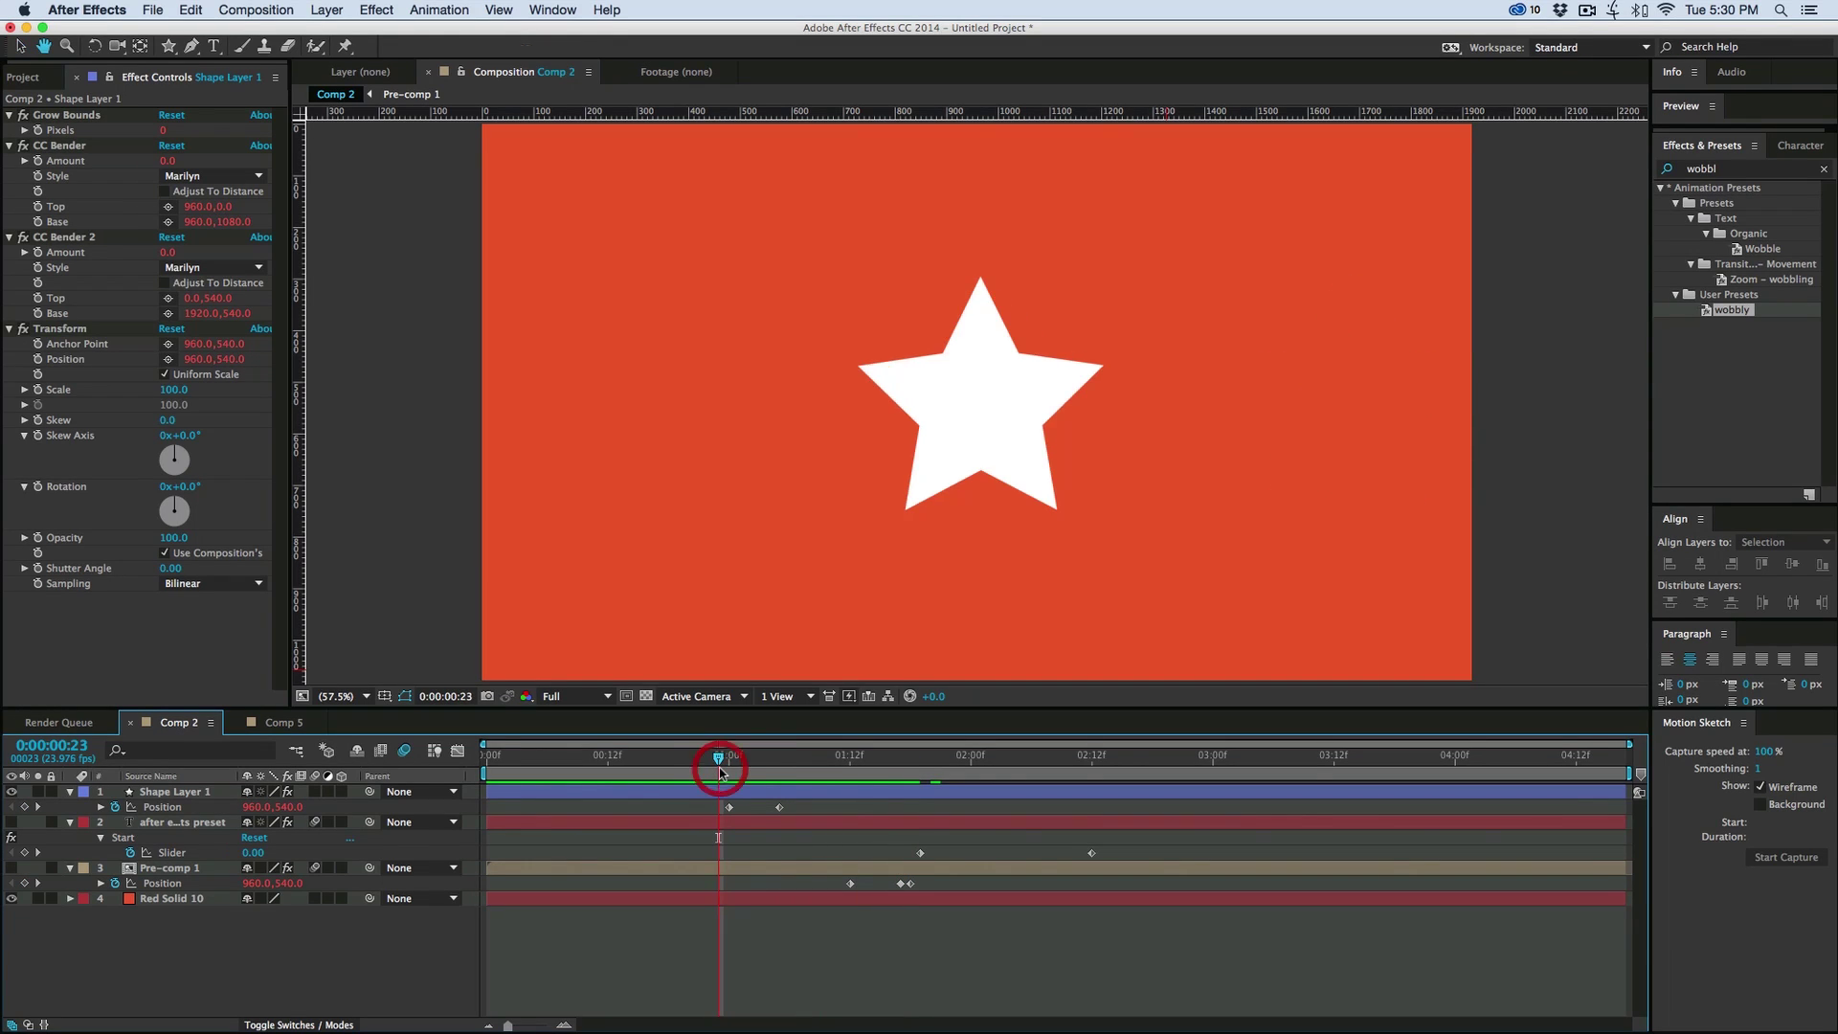
left_click_drag(720, 772, 802, 760)
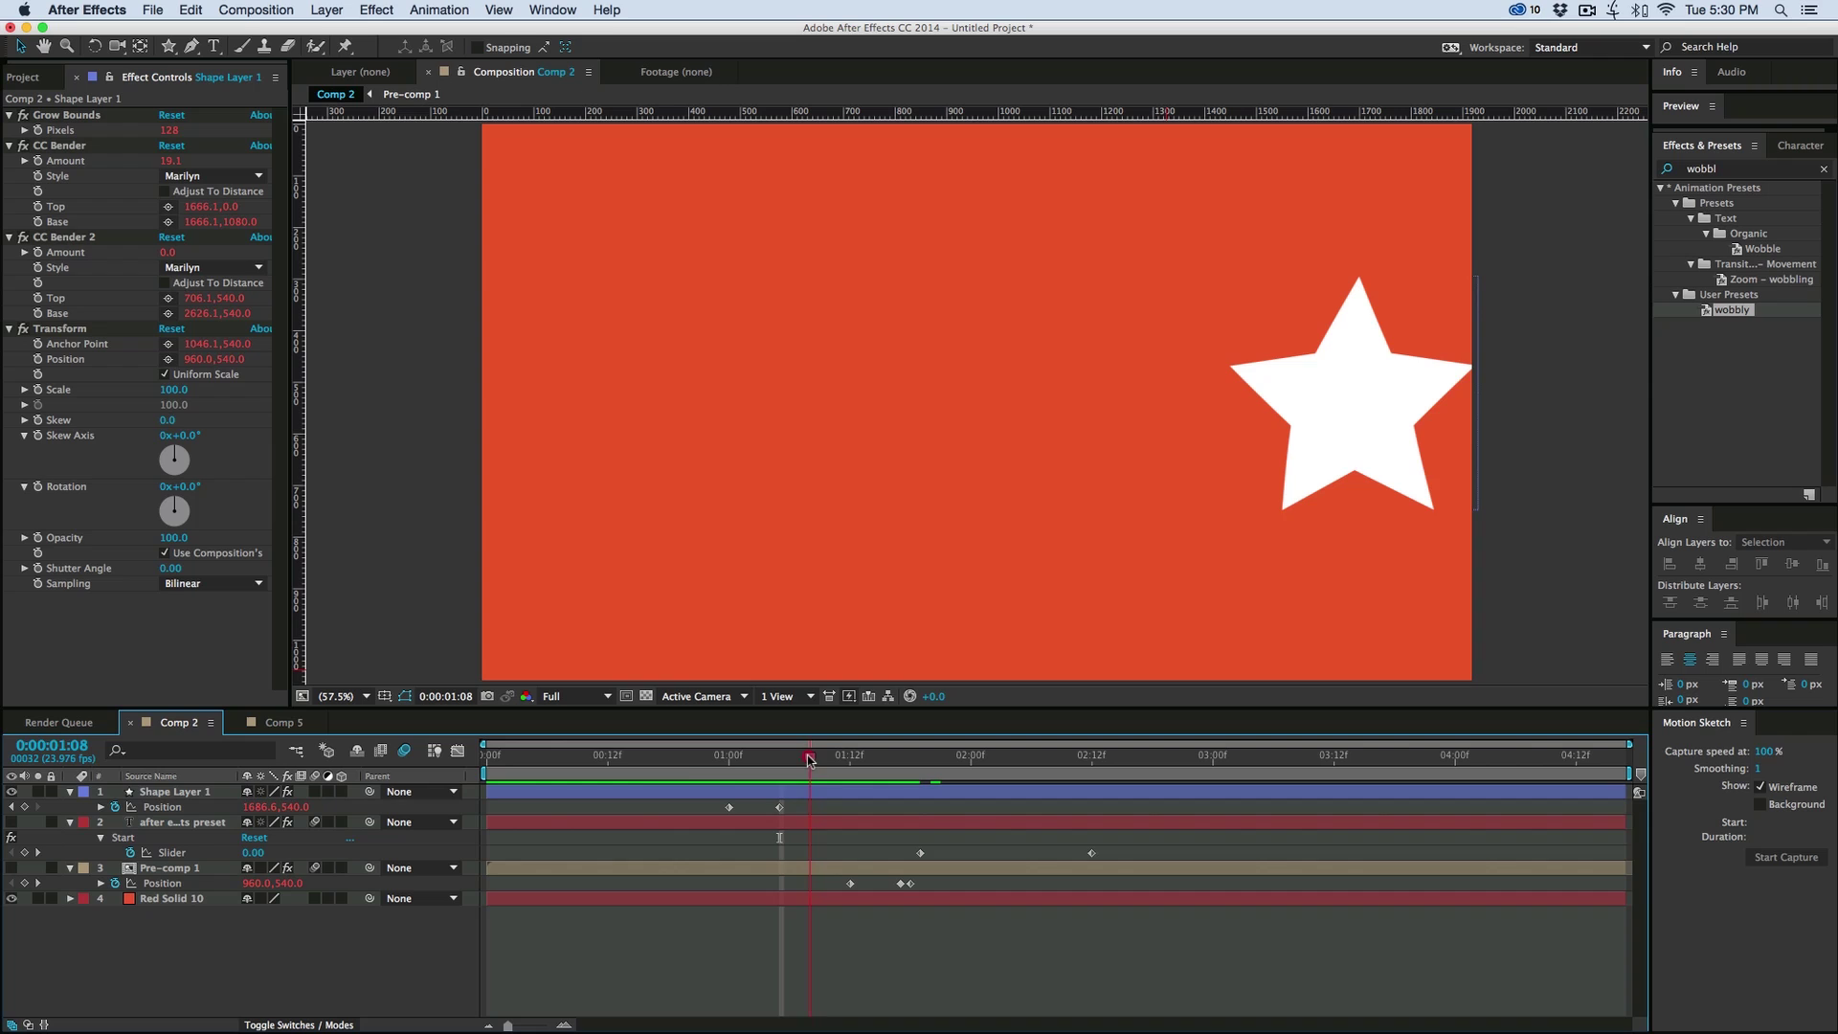
Raise the star toward the top edge, with that Position keyframe shifted to about 1:09
left_click(800, 757)
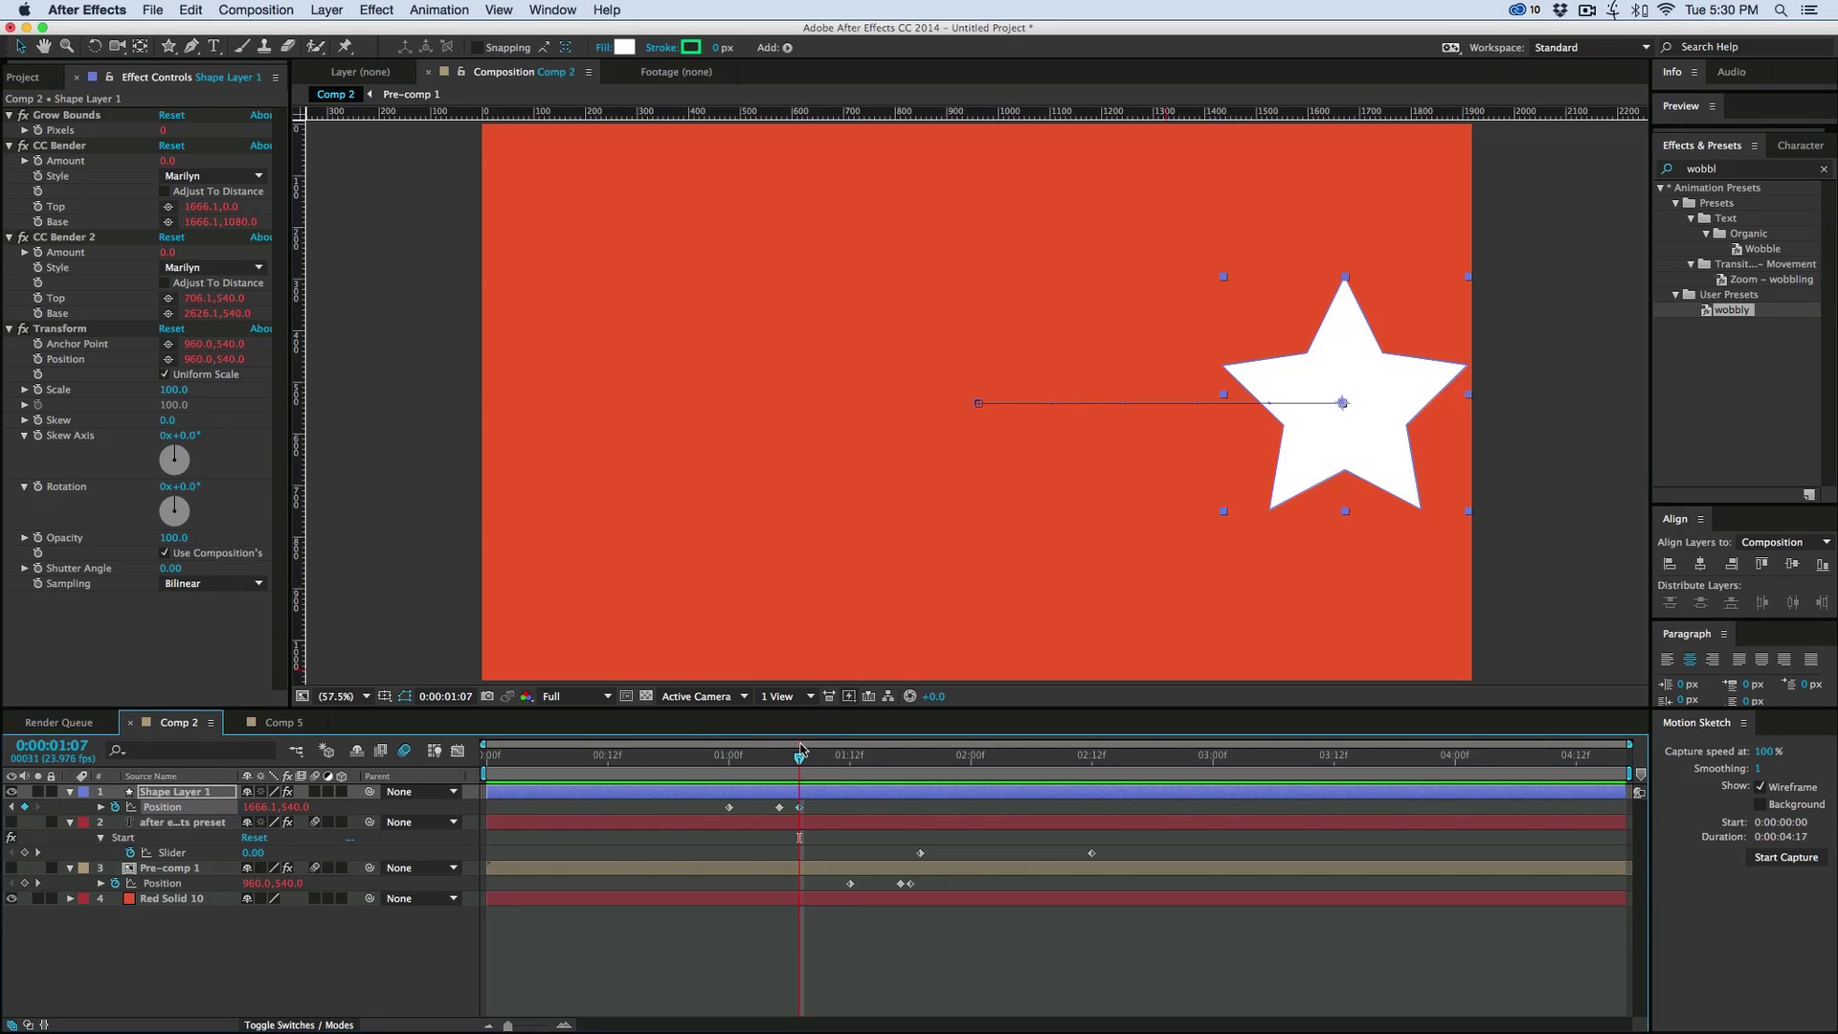
key("space")
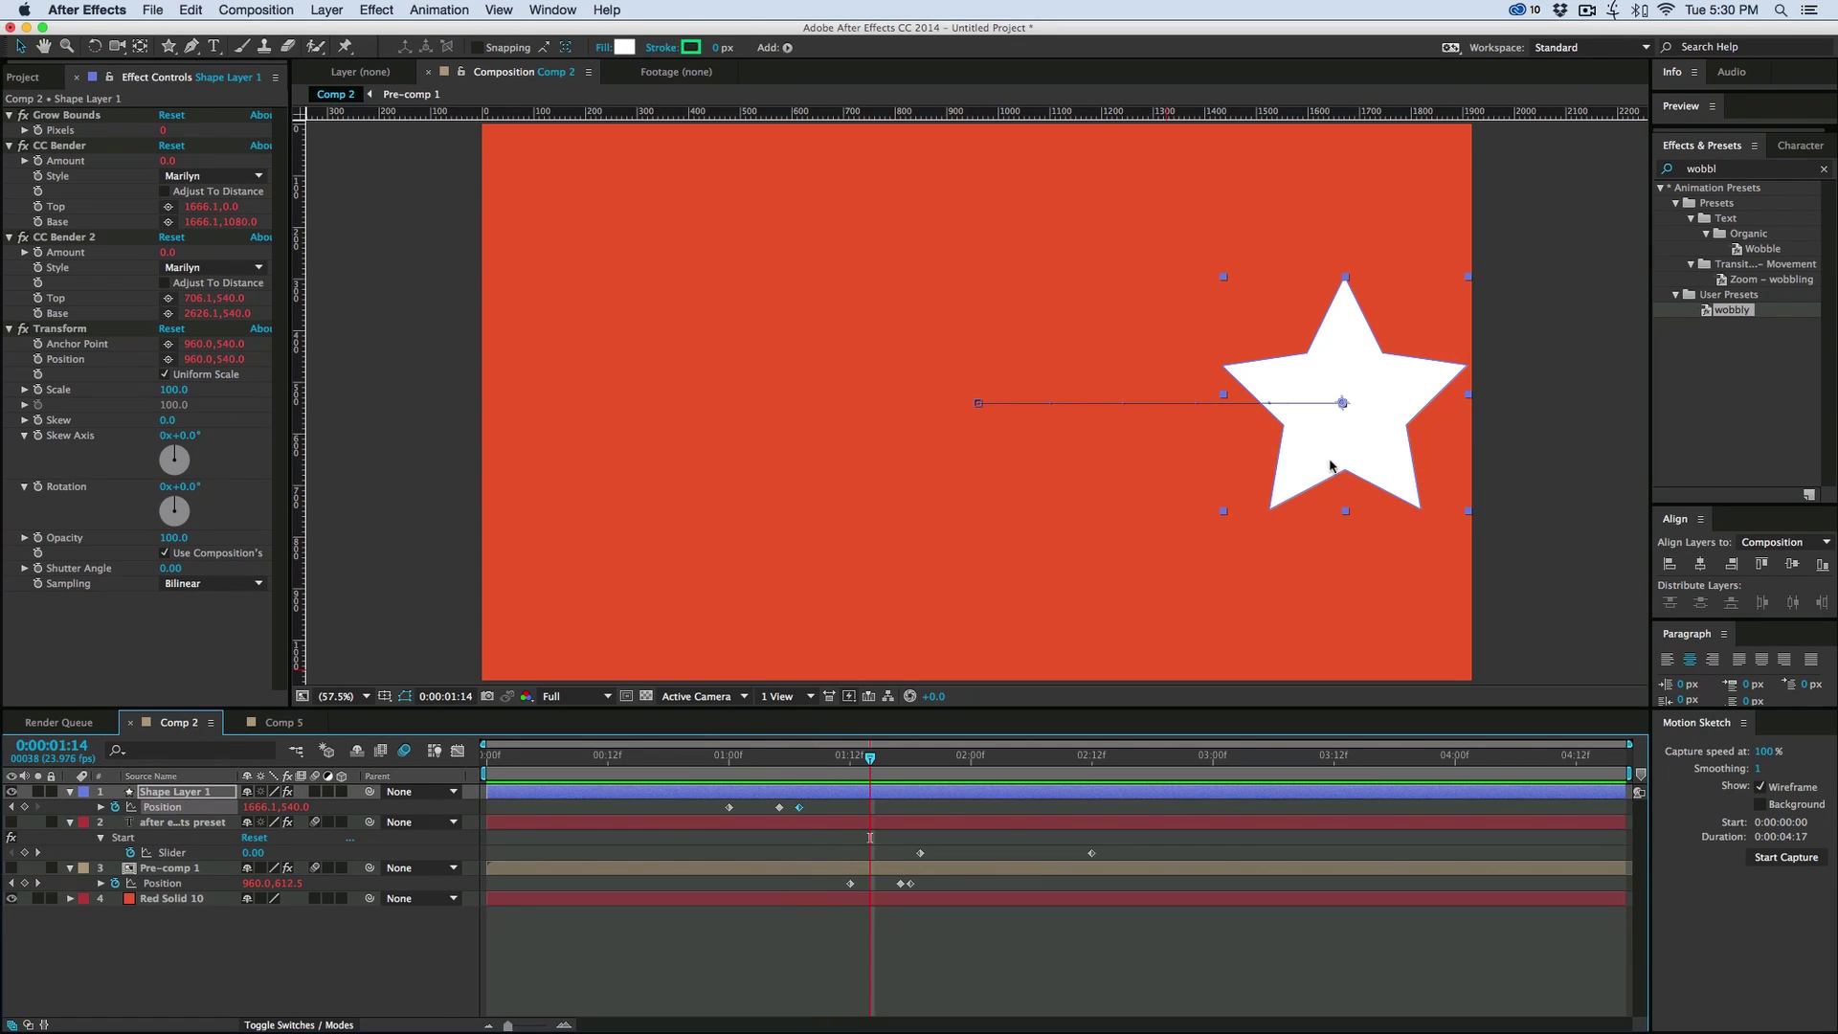
left_click_drag(1331, 467, 1329, 283)
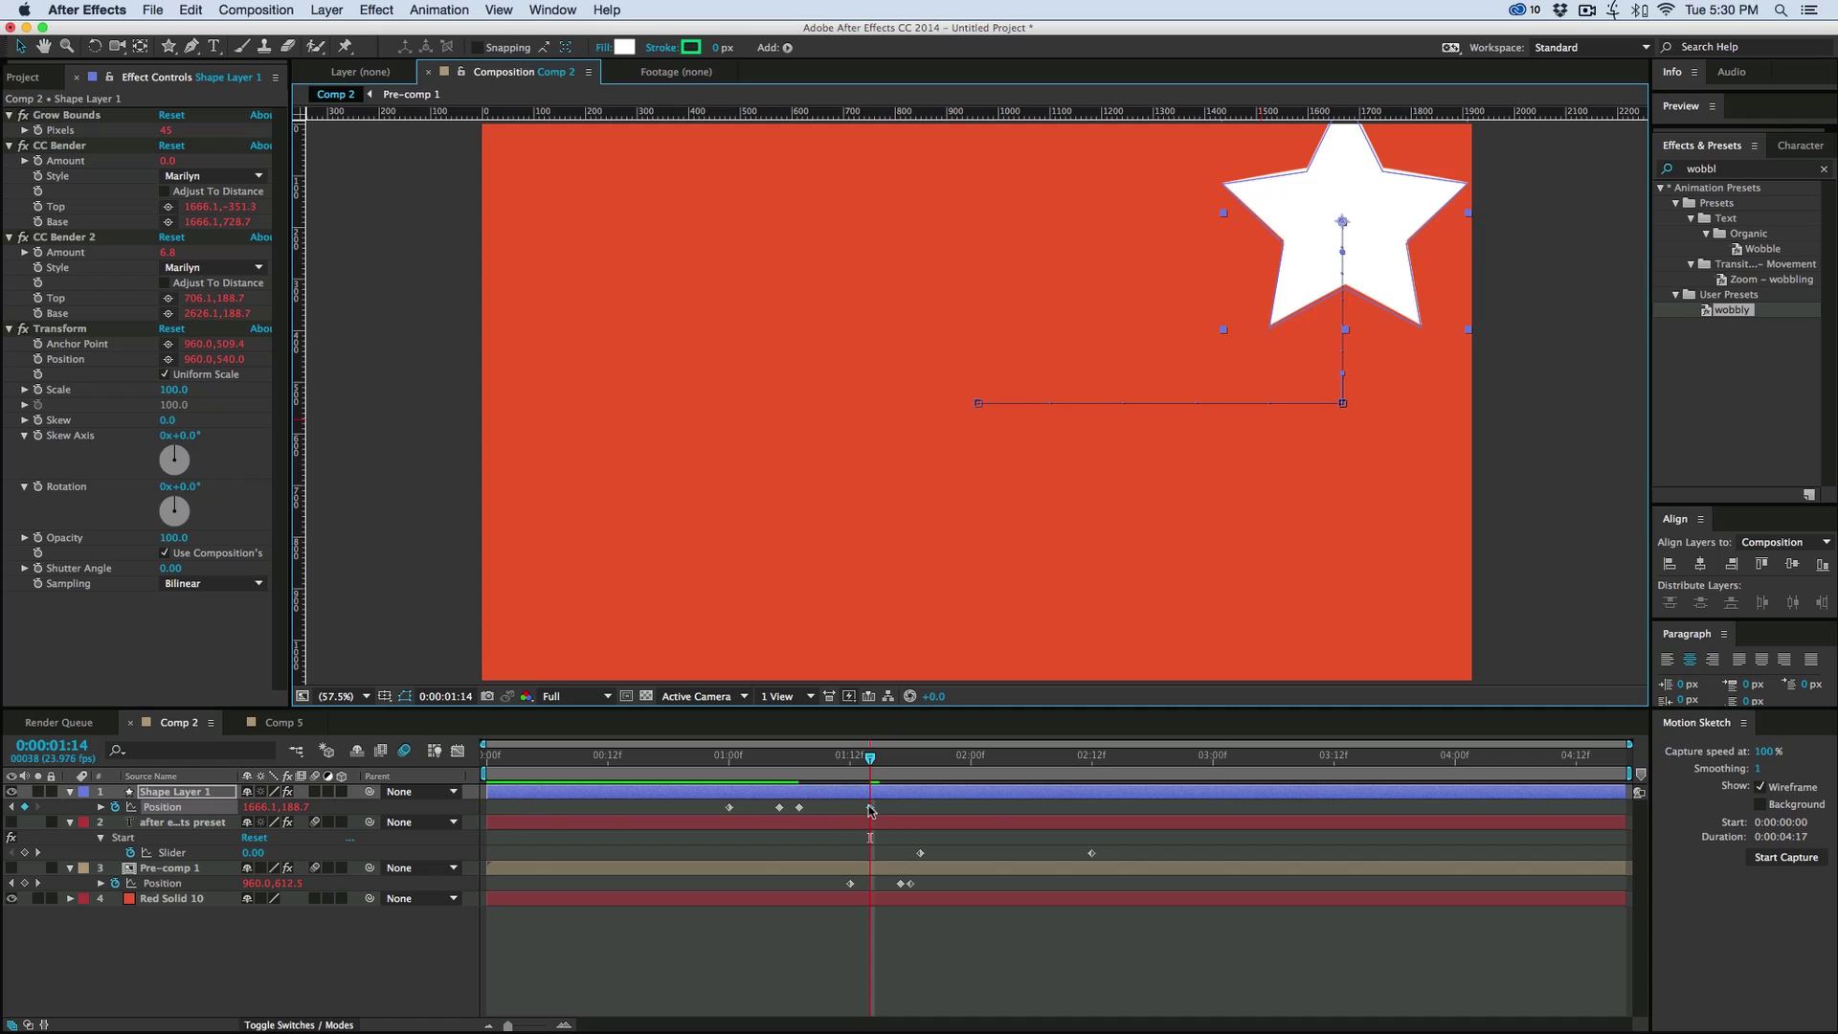
left_click_drag(871, 809, 787, 772)
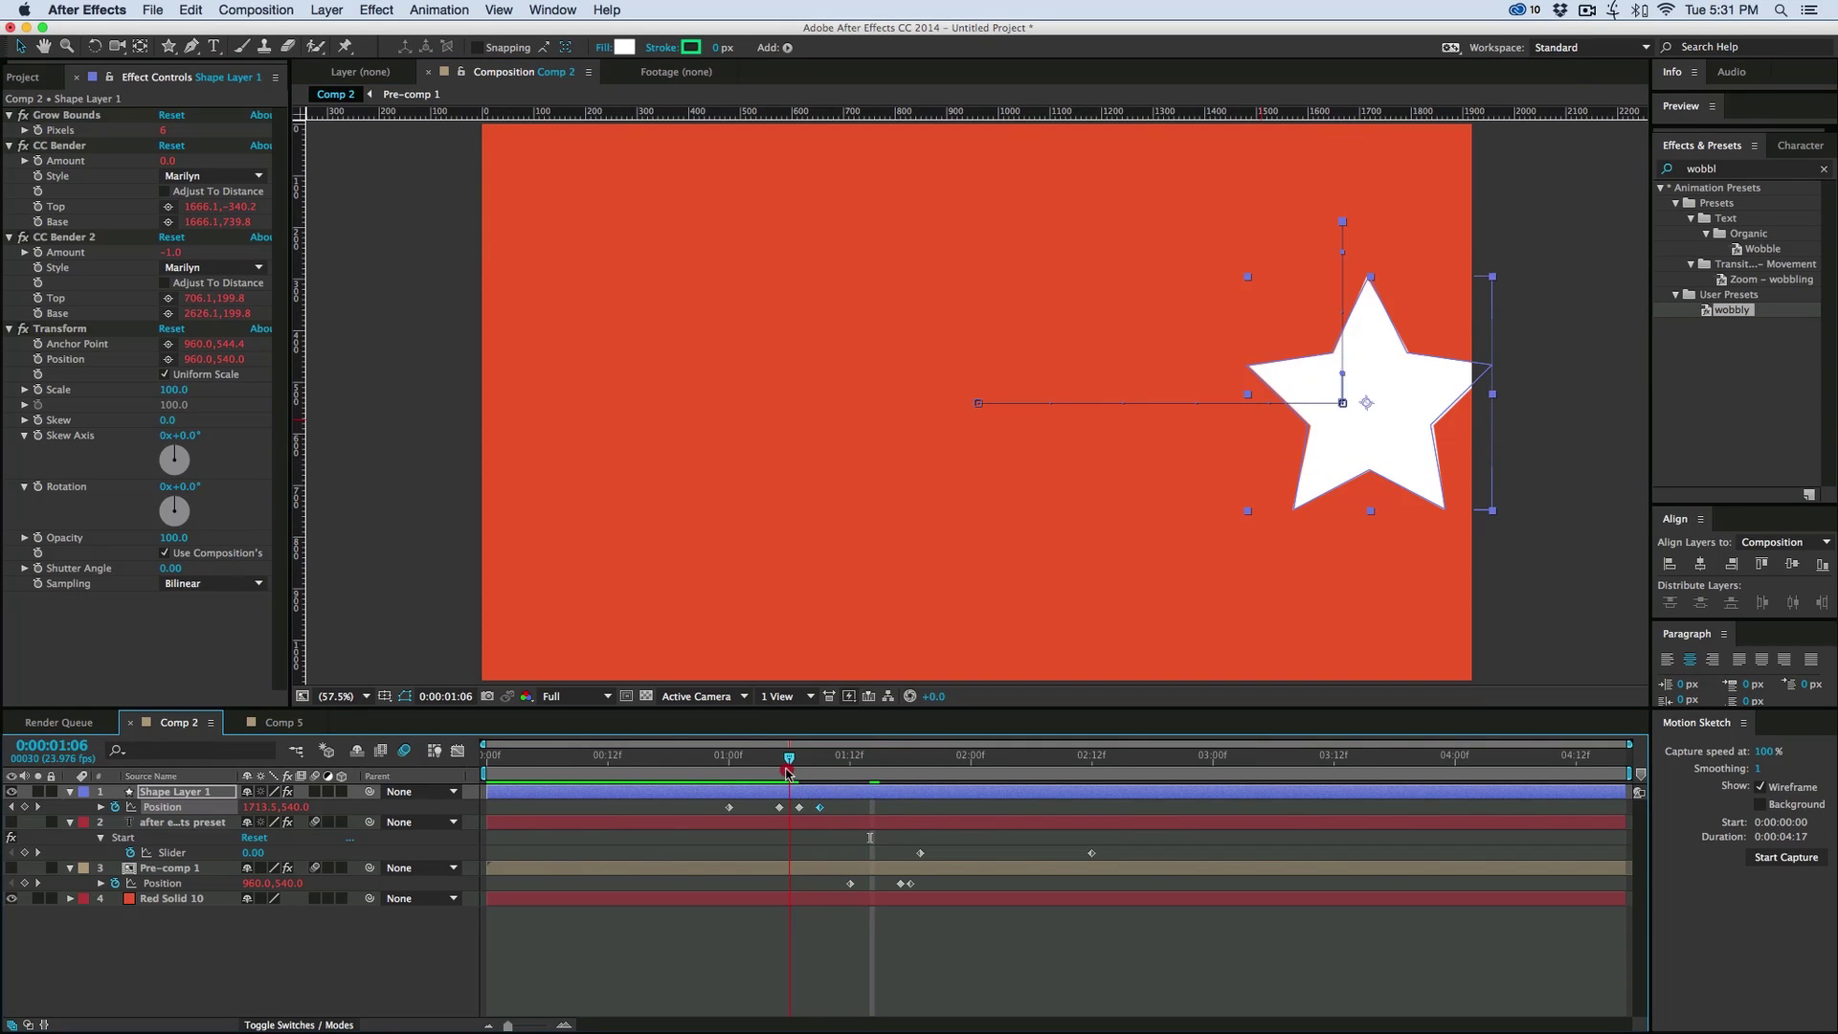
left_click(841, 970)
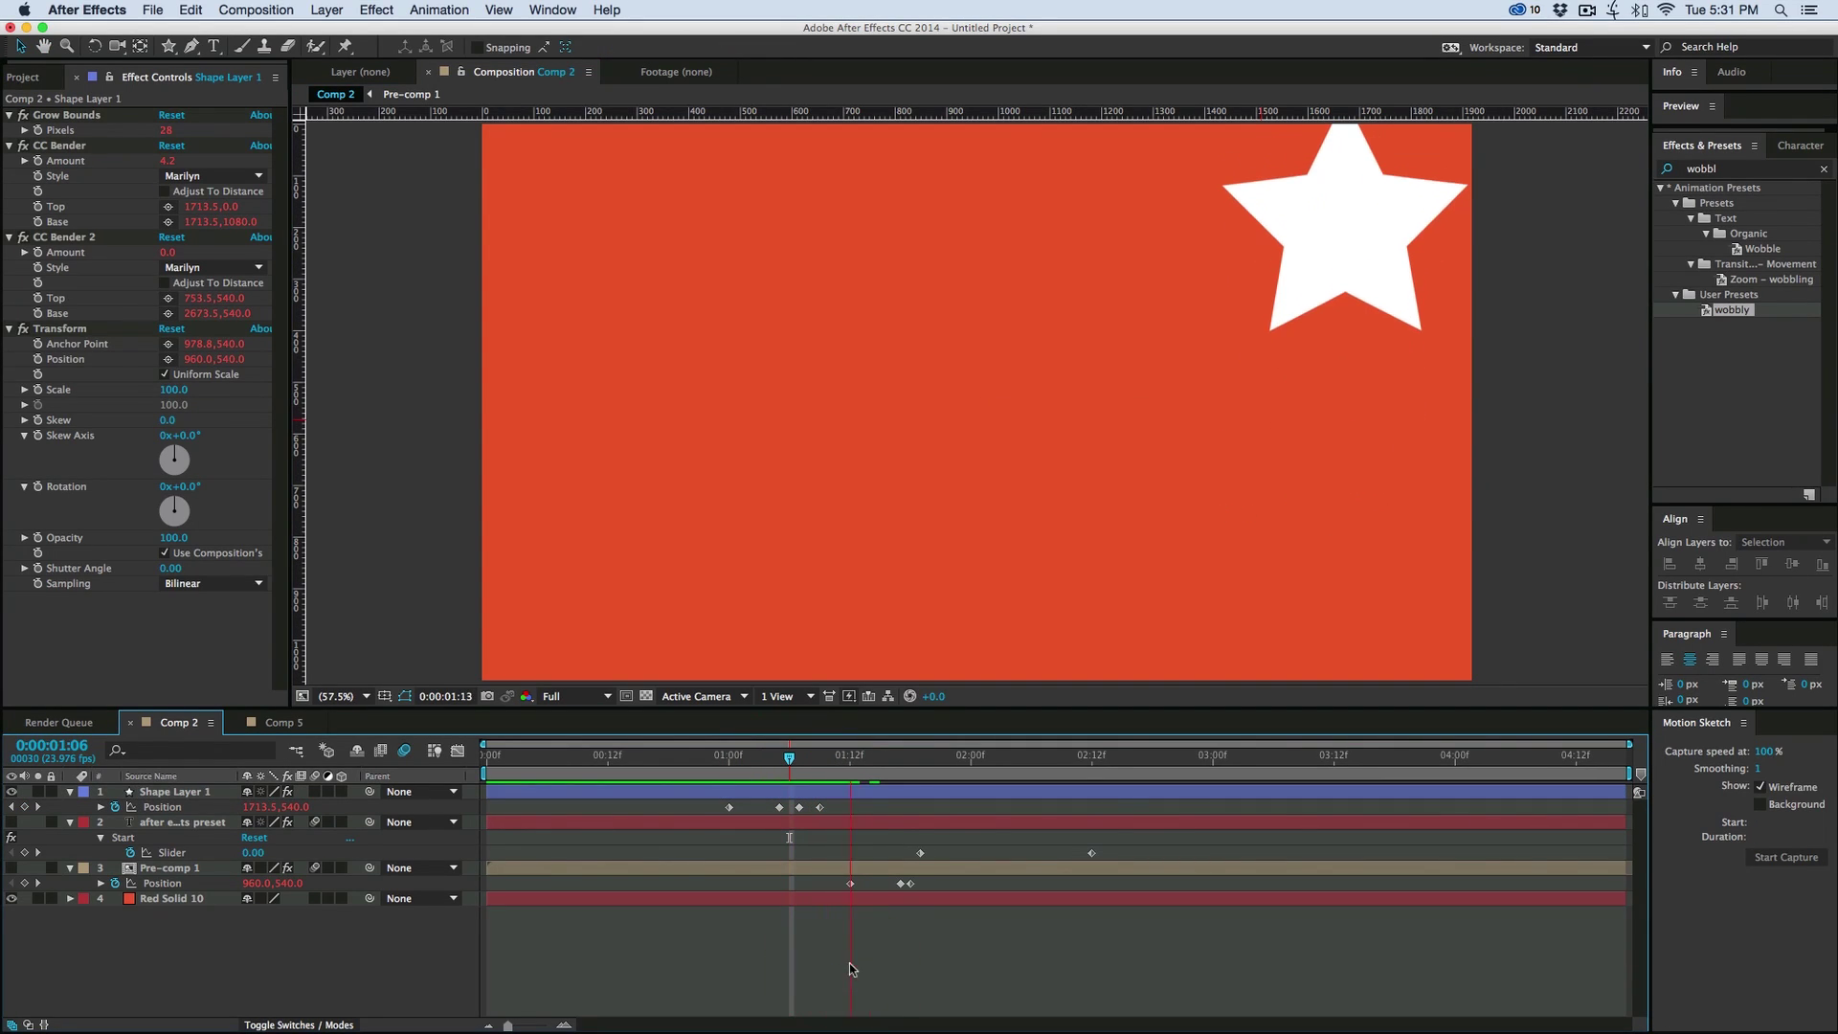
Hold the star high at 1:18, bring it back near the centre, and preview the bend
left_click(26, 808)
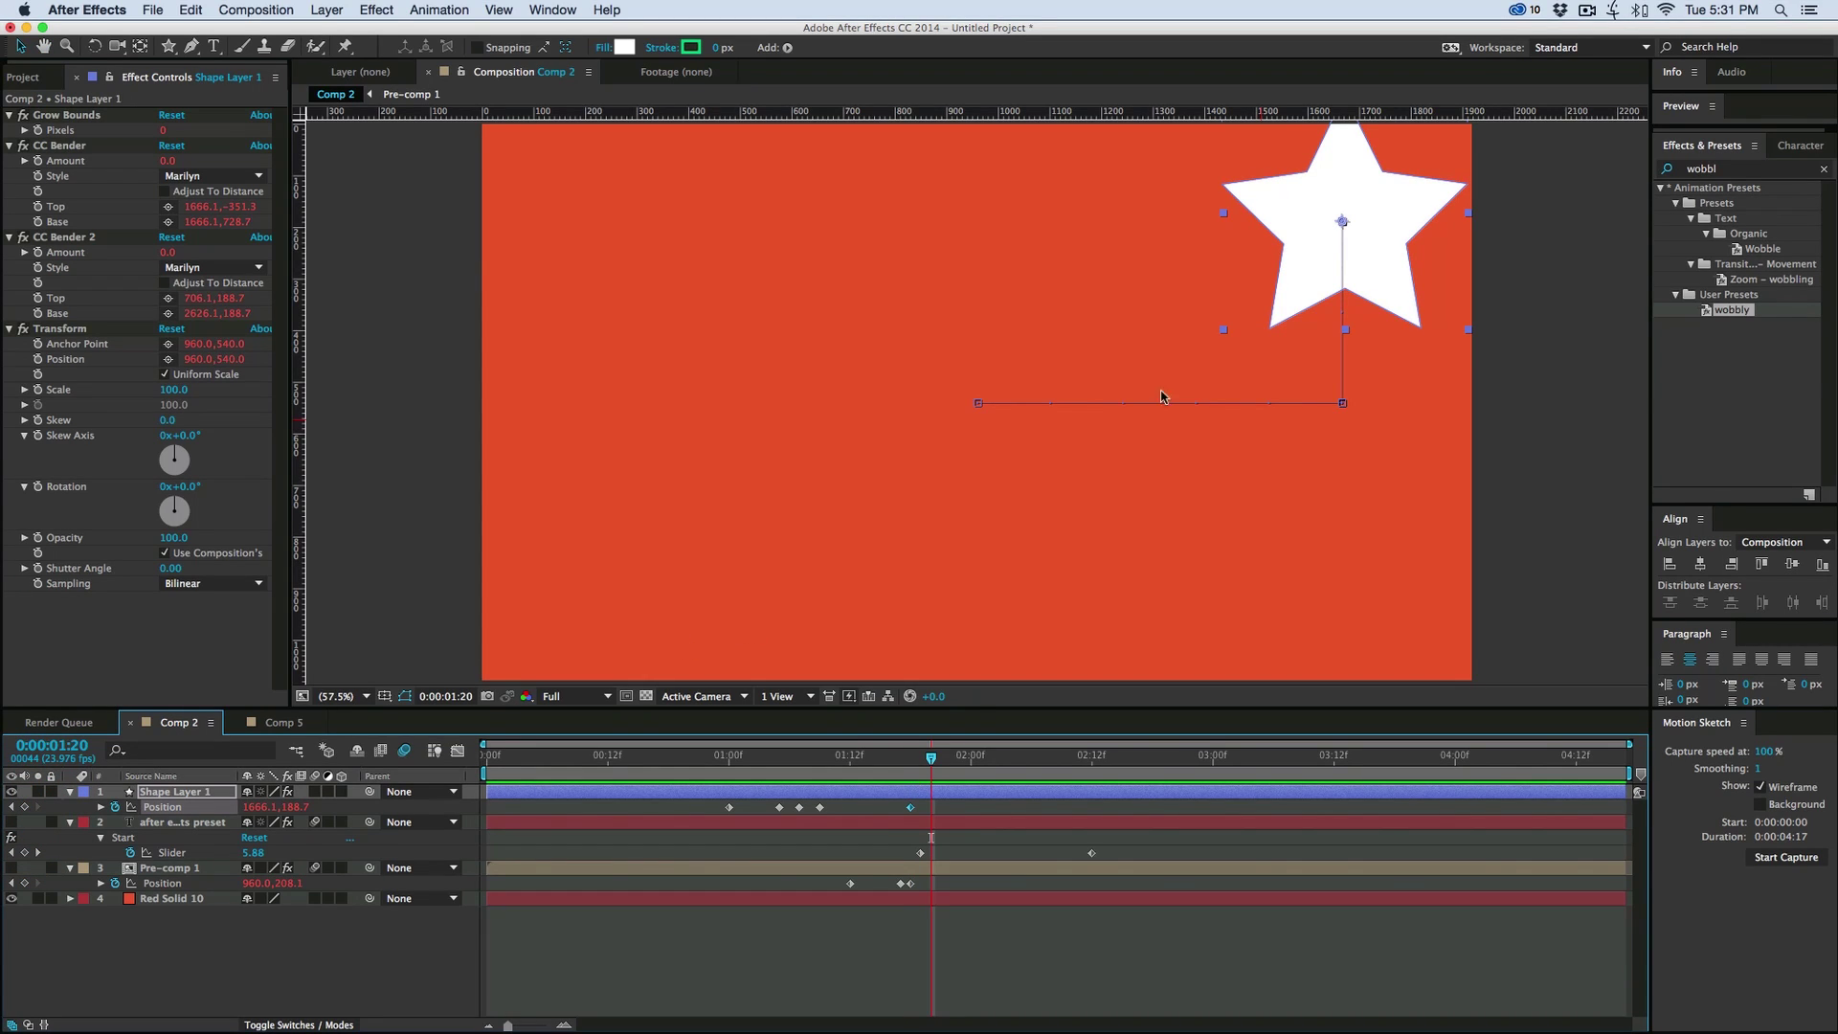
left_click_drag(1298, 261, 952, 505)
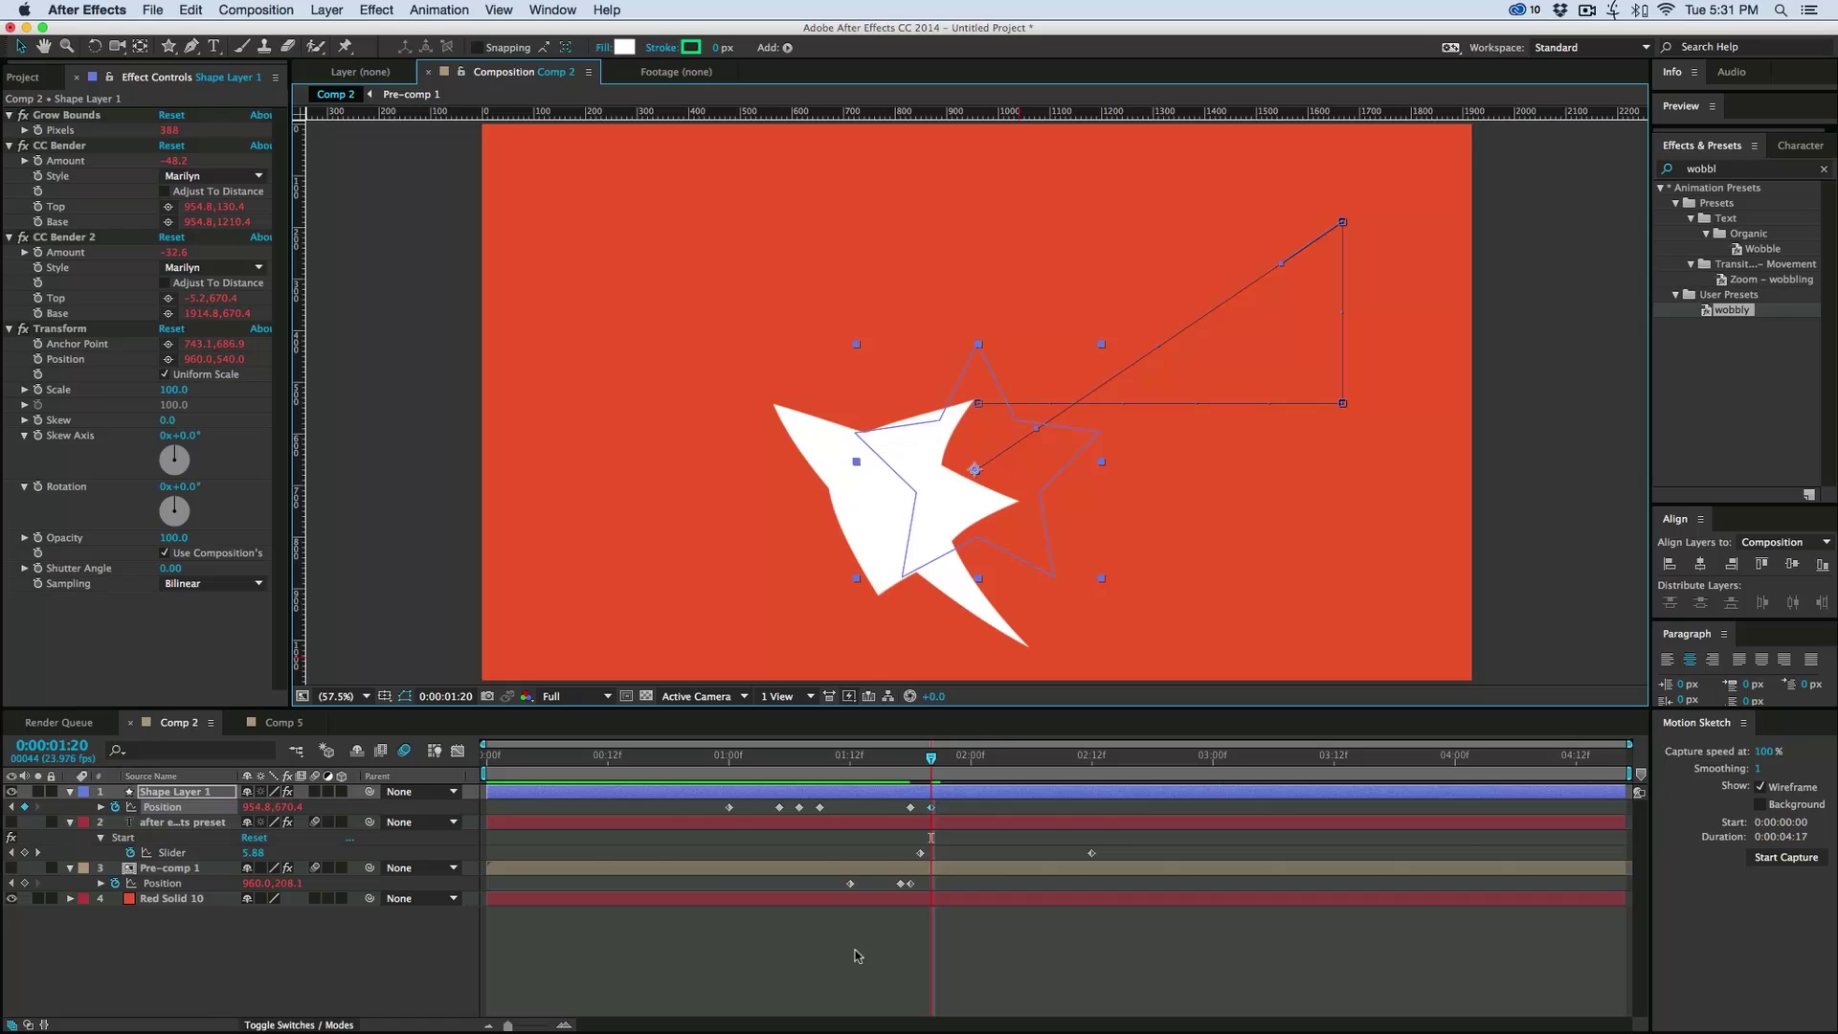
left_click(884, 921)
left_click(879, 766)
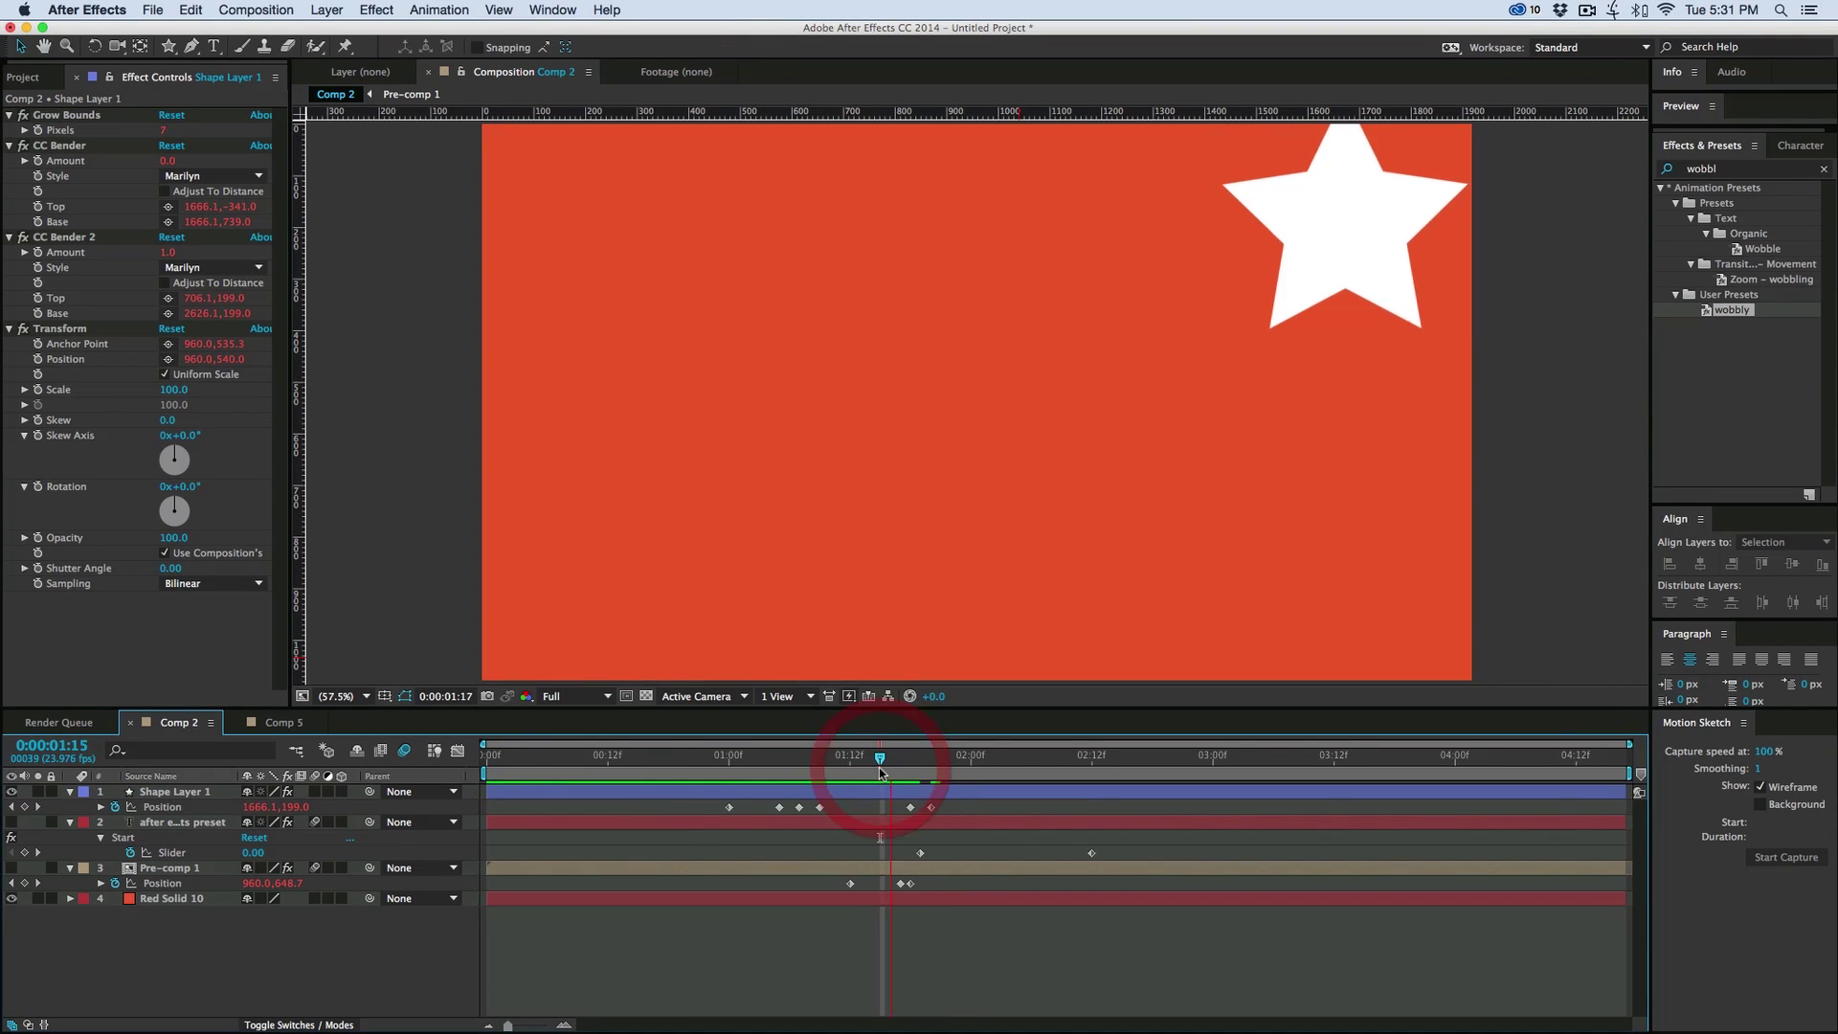
left_click_drag(880, 766, 913, 763)
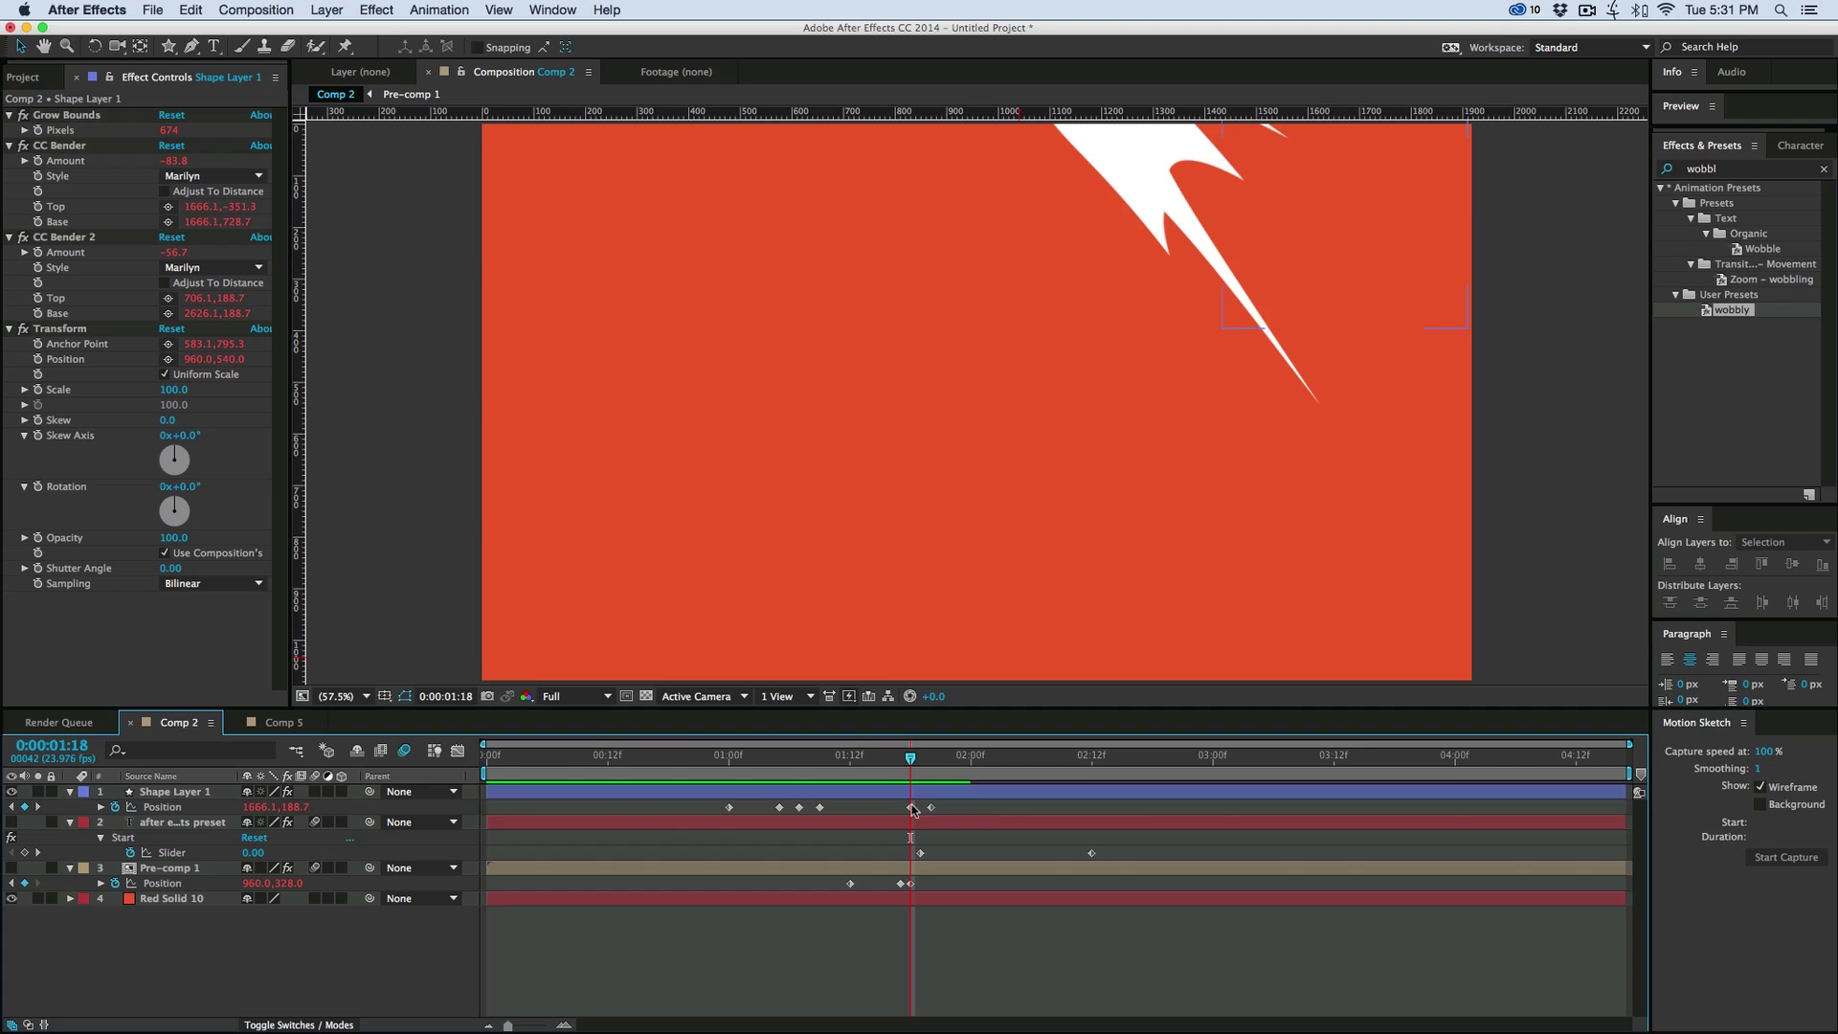
left_click(911, 806)
left_click_drag(911, 757, 870, 757)
key("super+shift+a")
key("space")
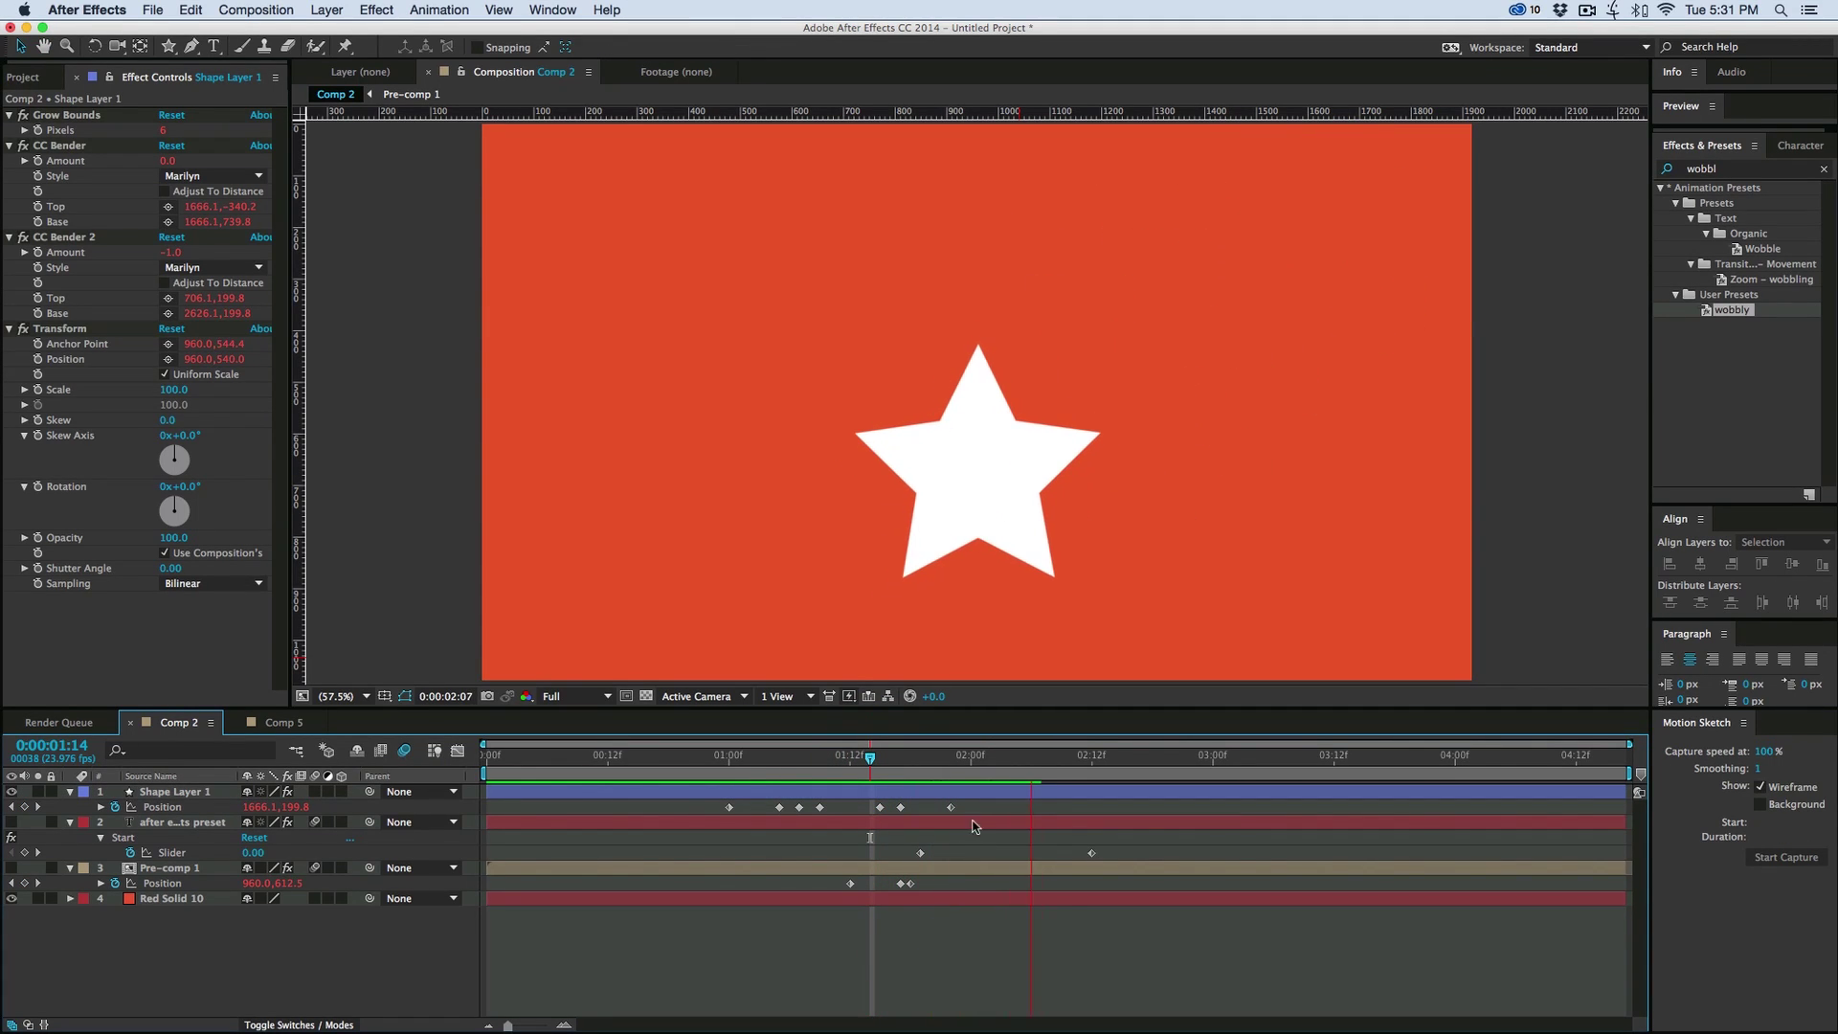
left_click_drag(1053, 761, 719, 763)
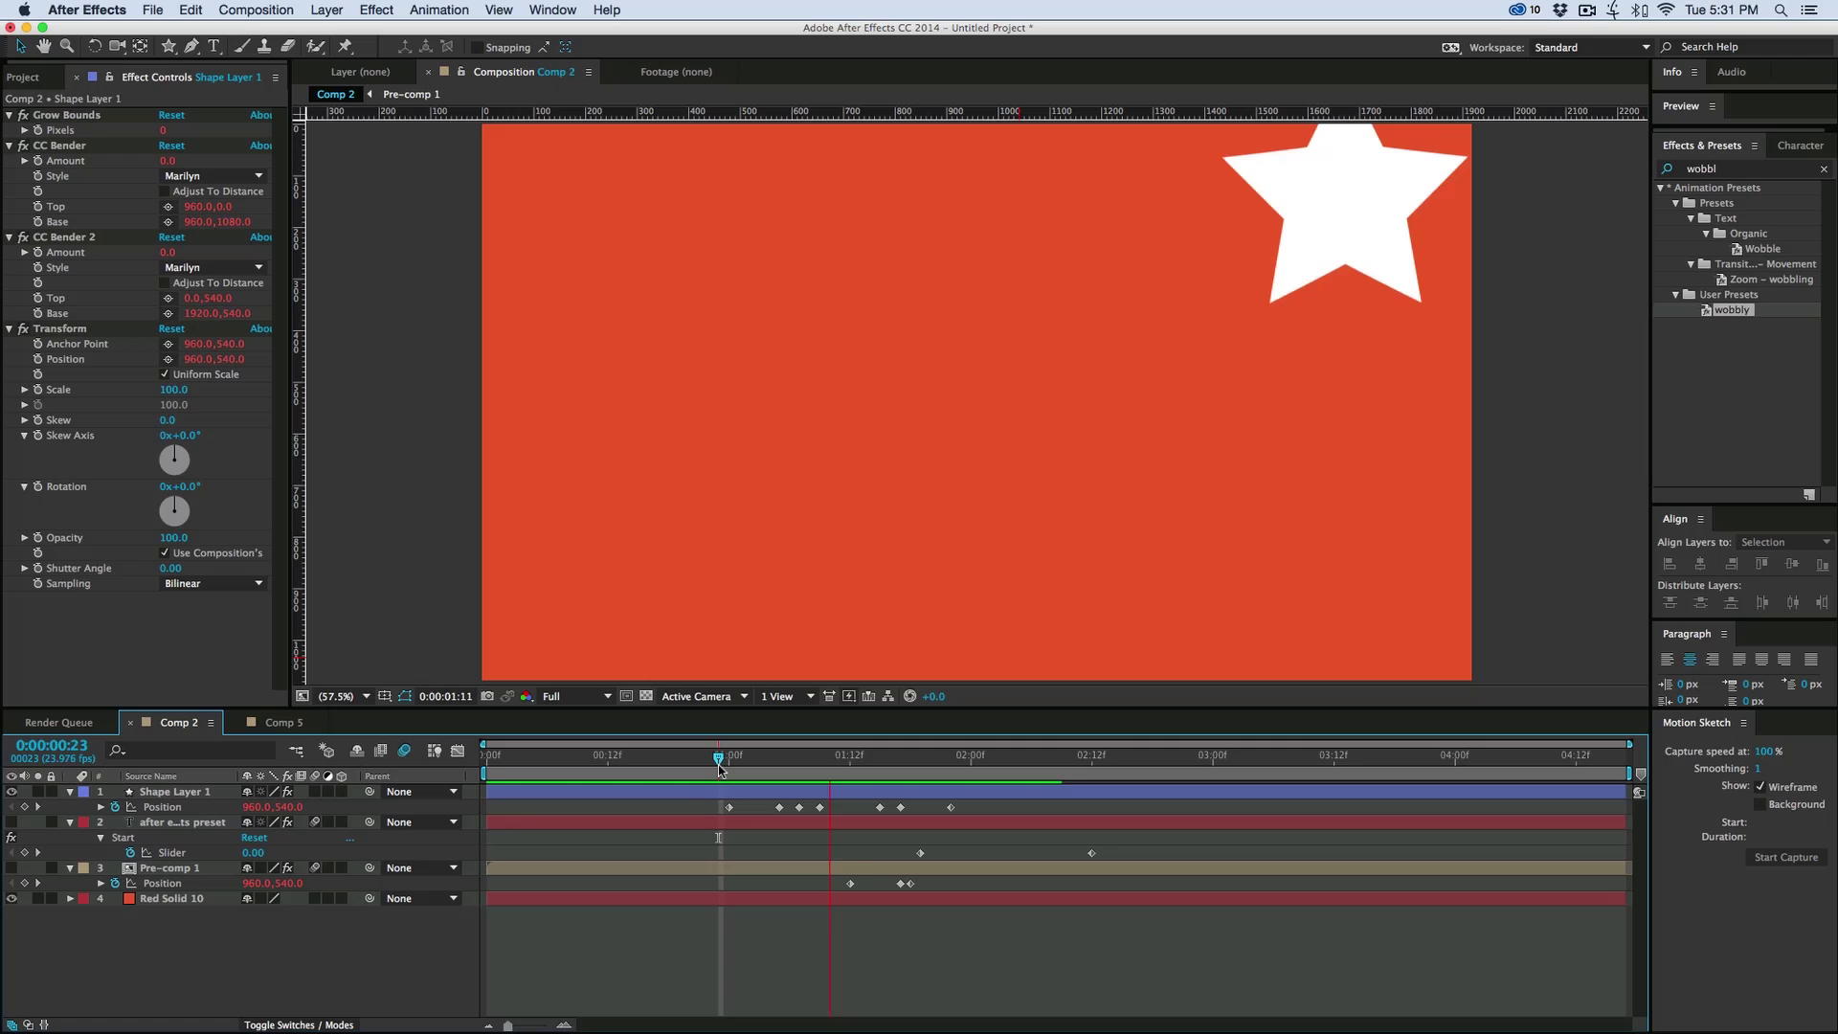
key("space")
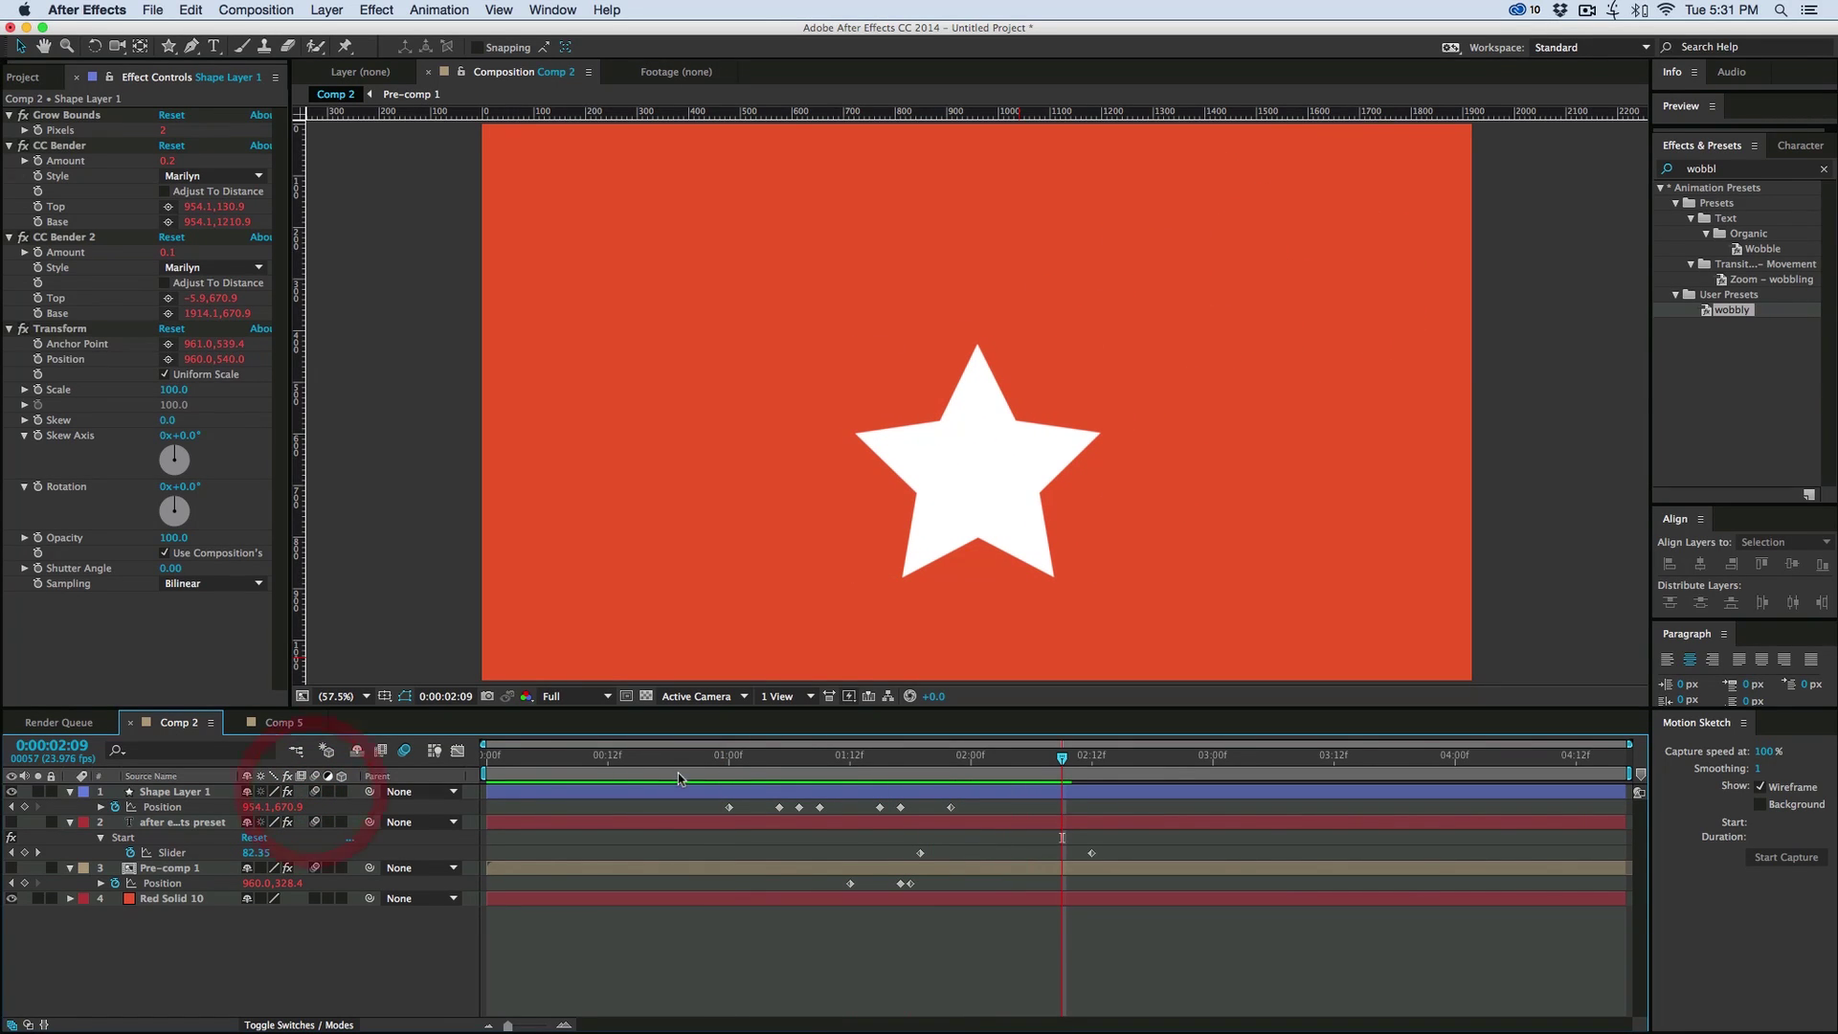
left_click(722, 759)
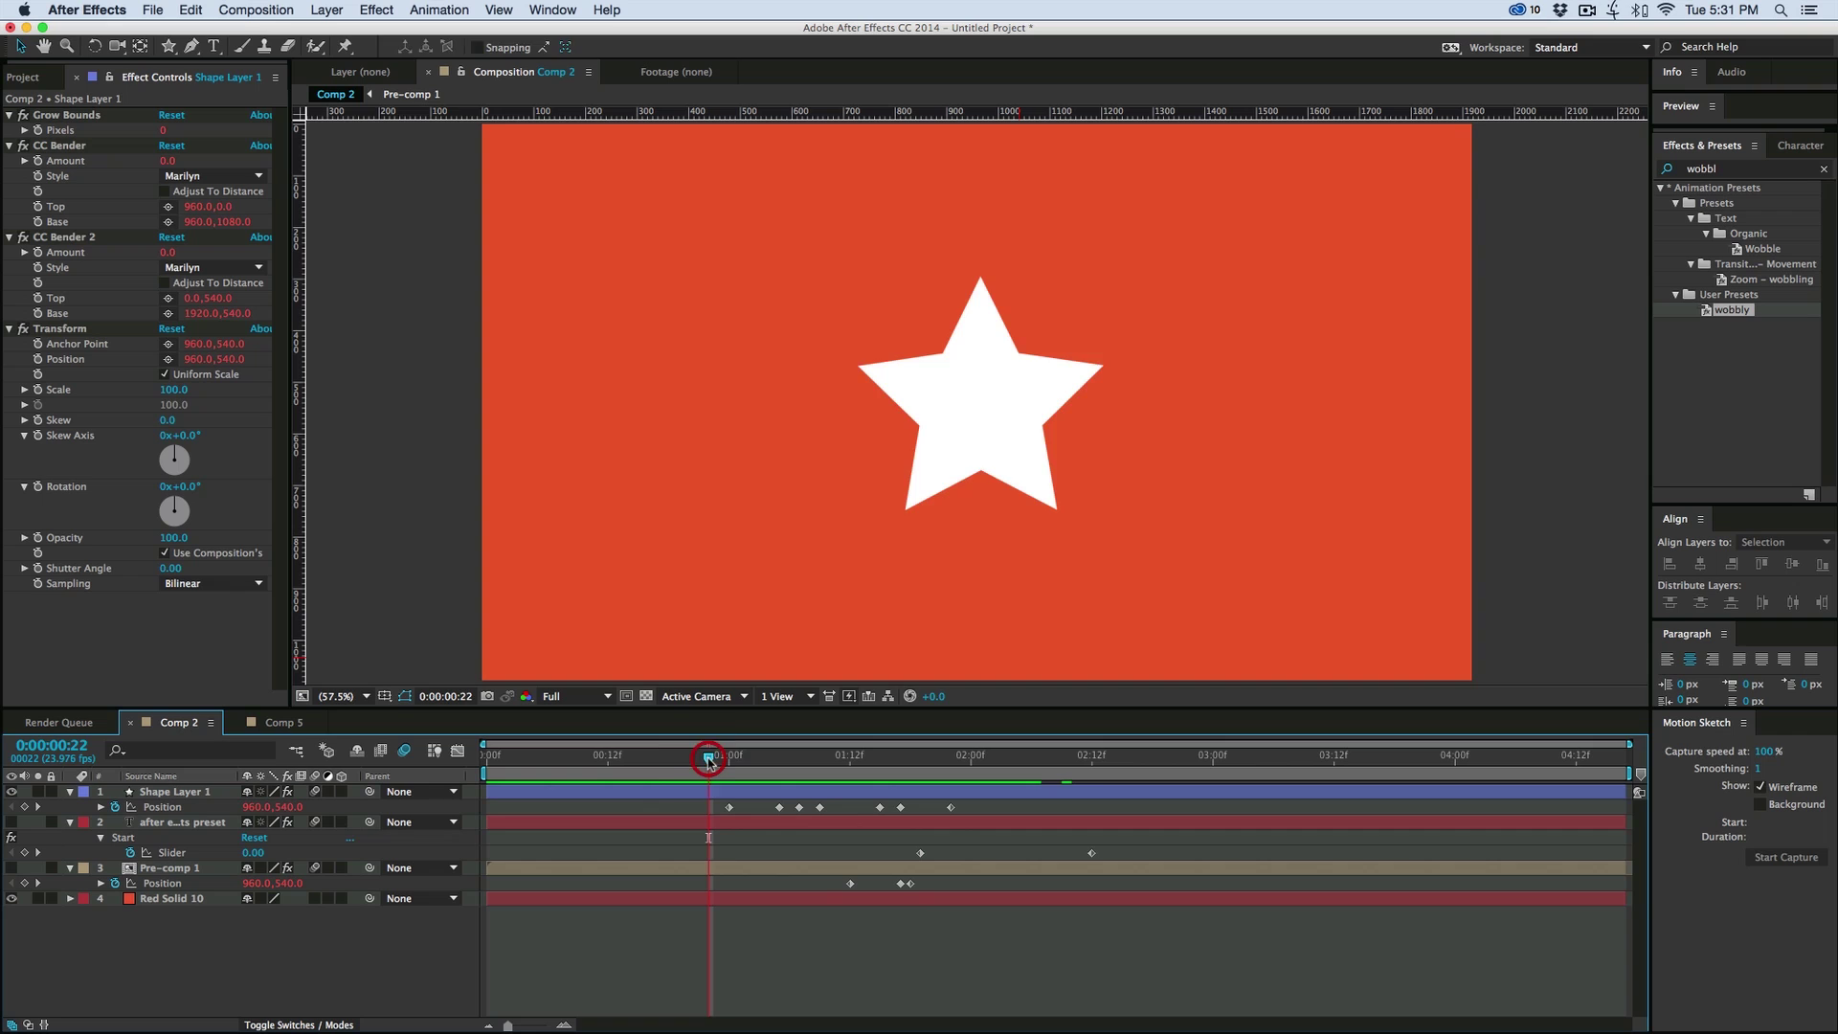
left_click(708, 763)
key("space")
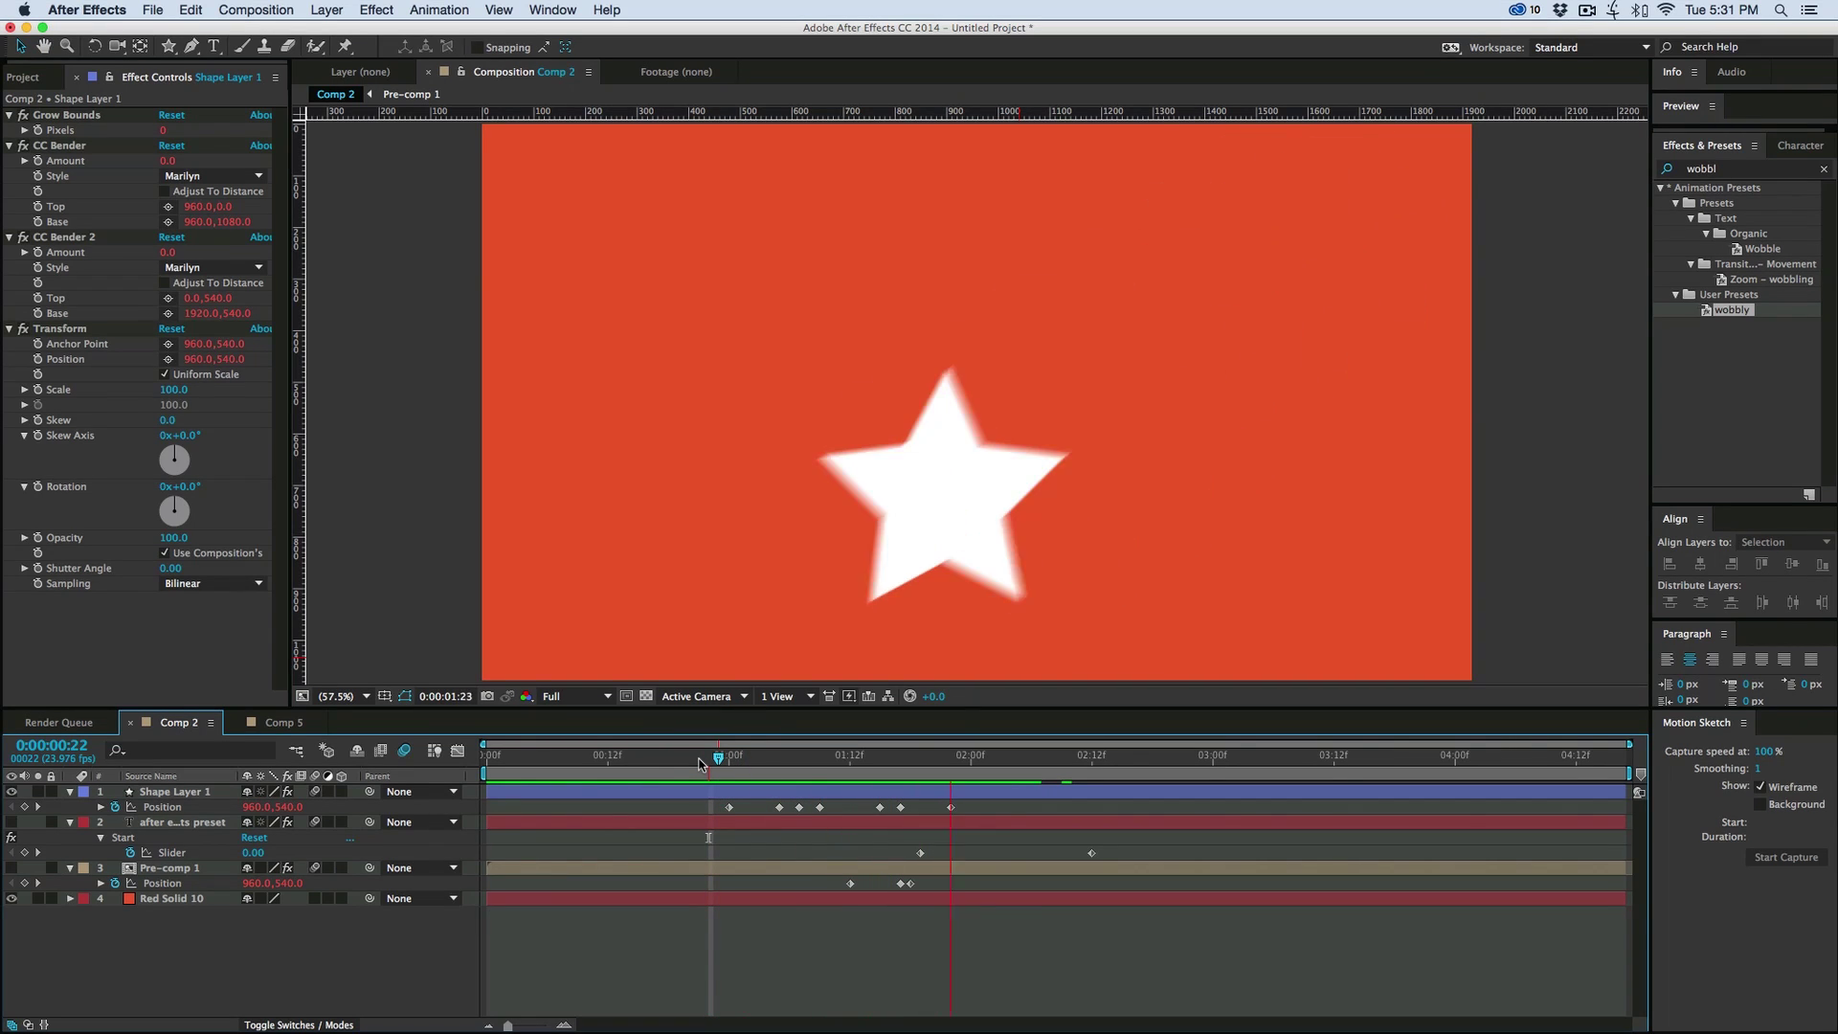
key("space")
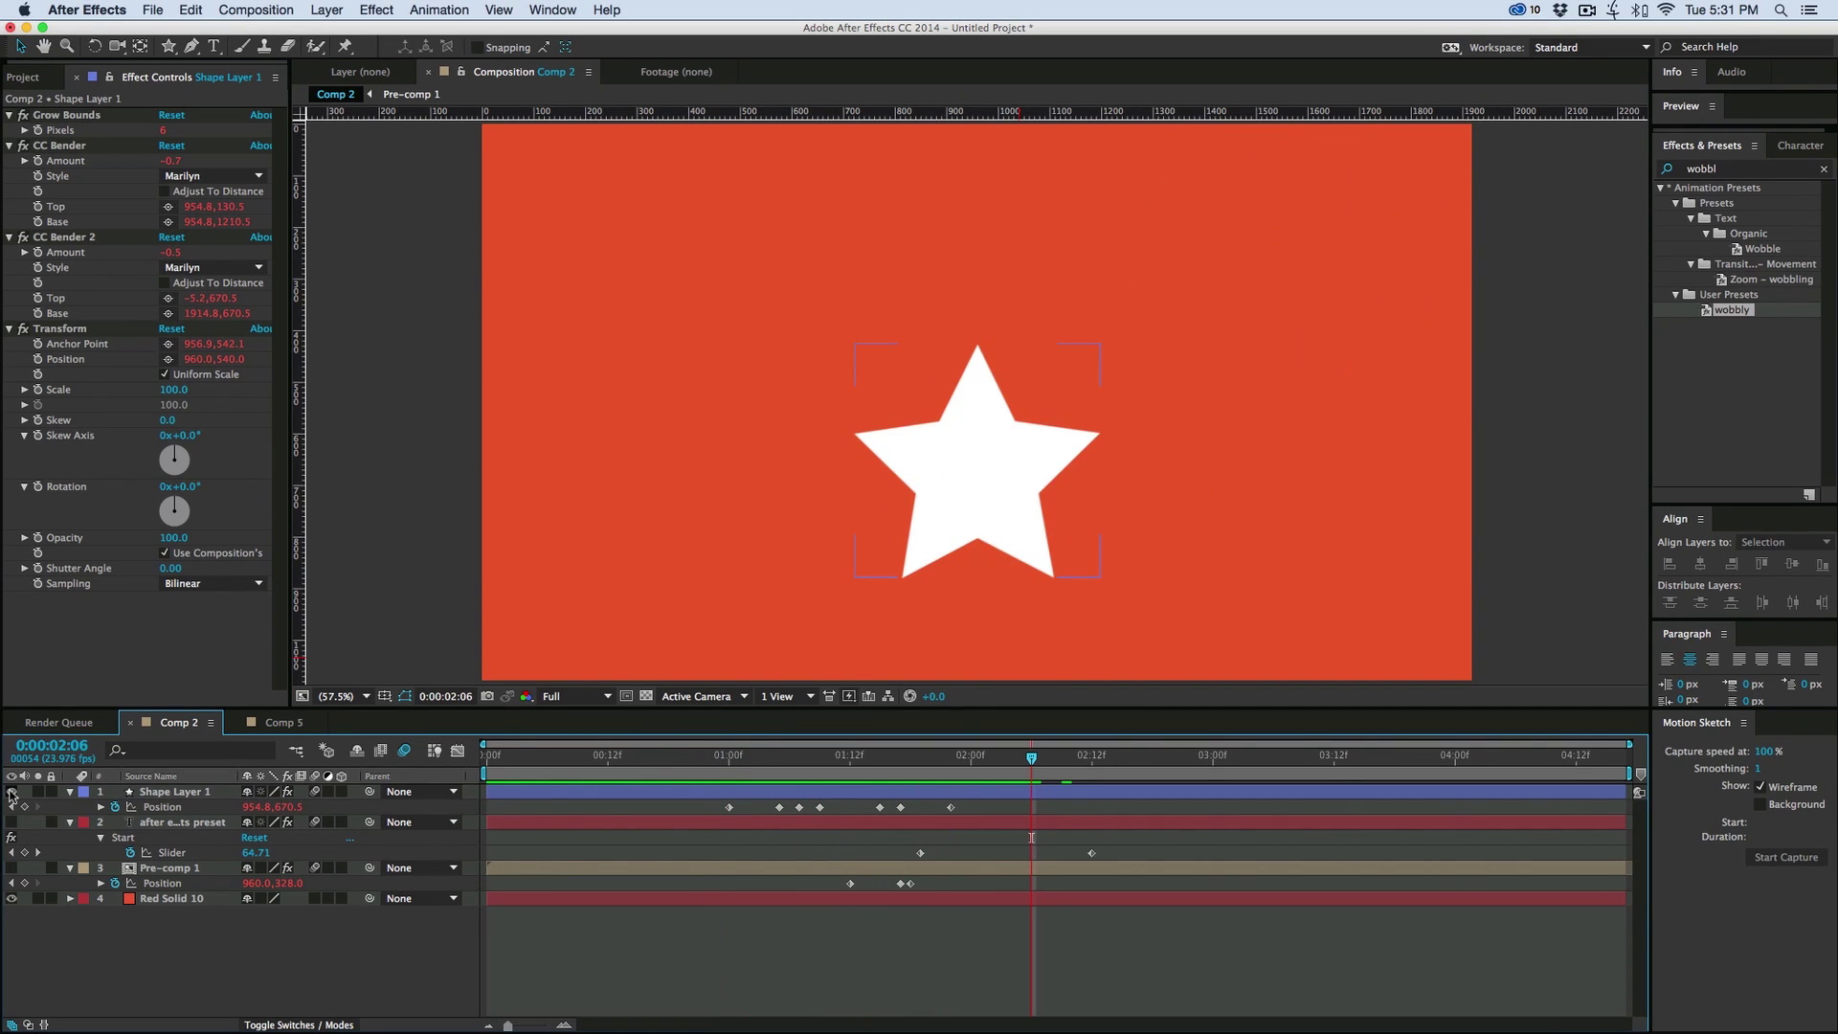
Hide Shape Layer 1, show the after effects and WOBBLY layers, and preview the wobble
left_click(11, 792)
left_click(12, 822)
left_click(12, 867)
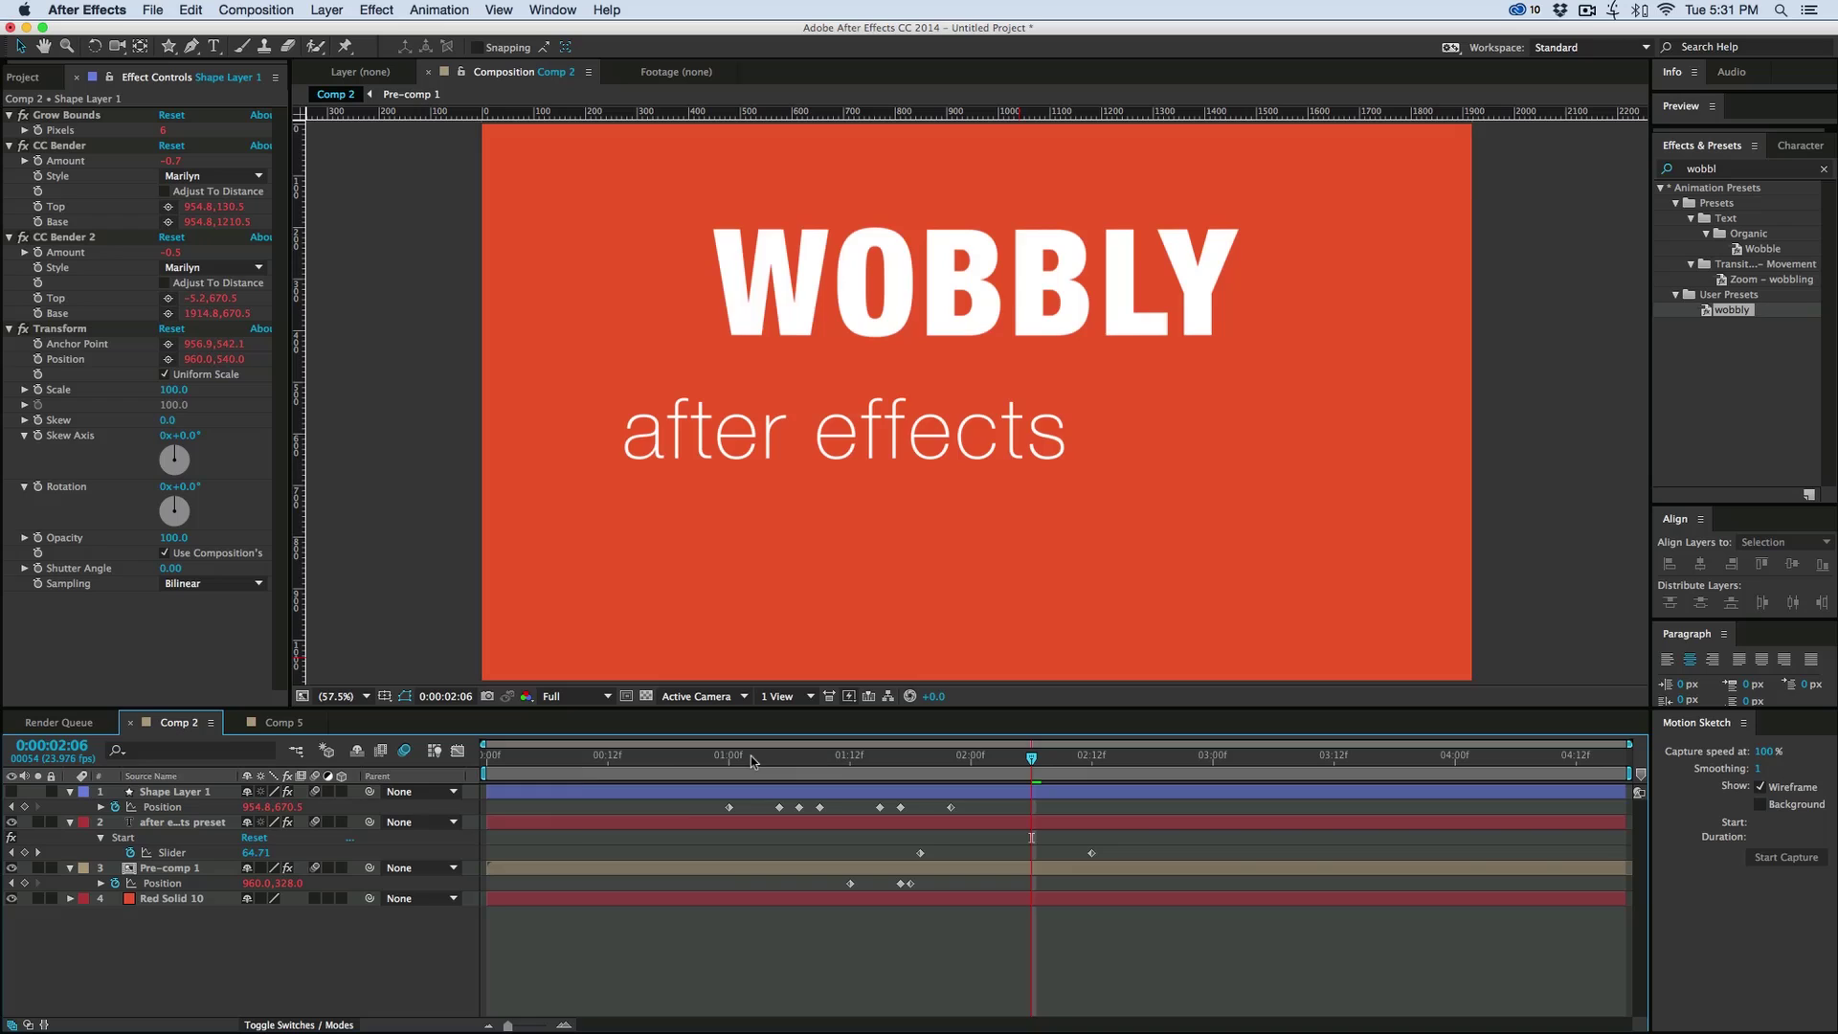
key("space")
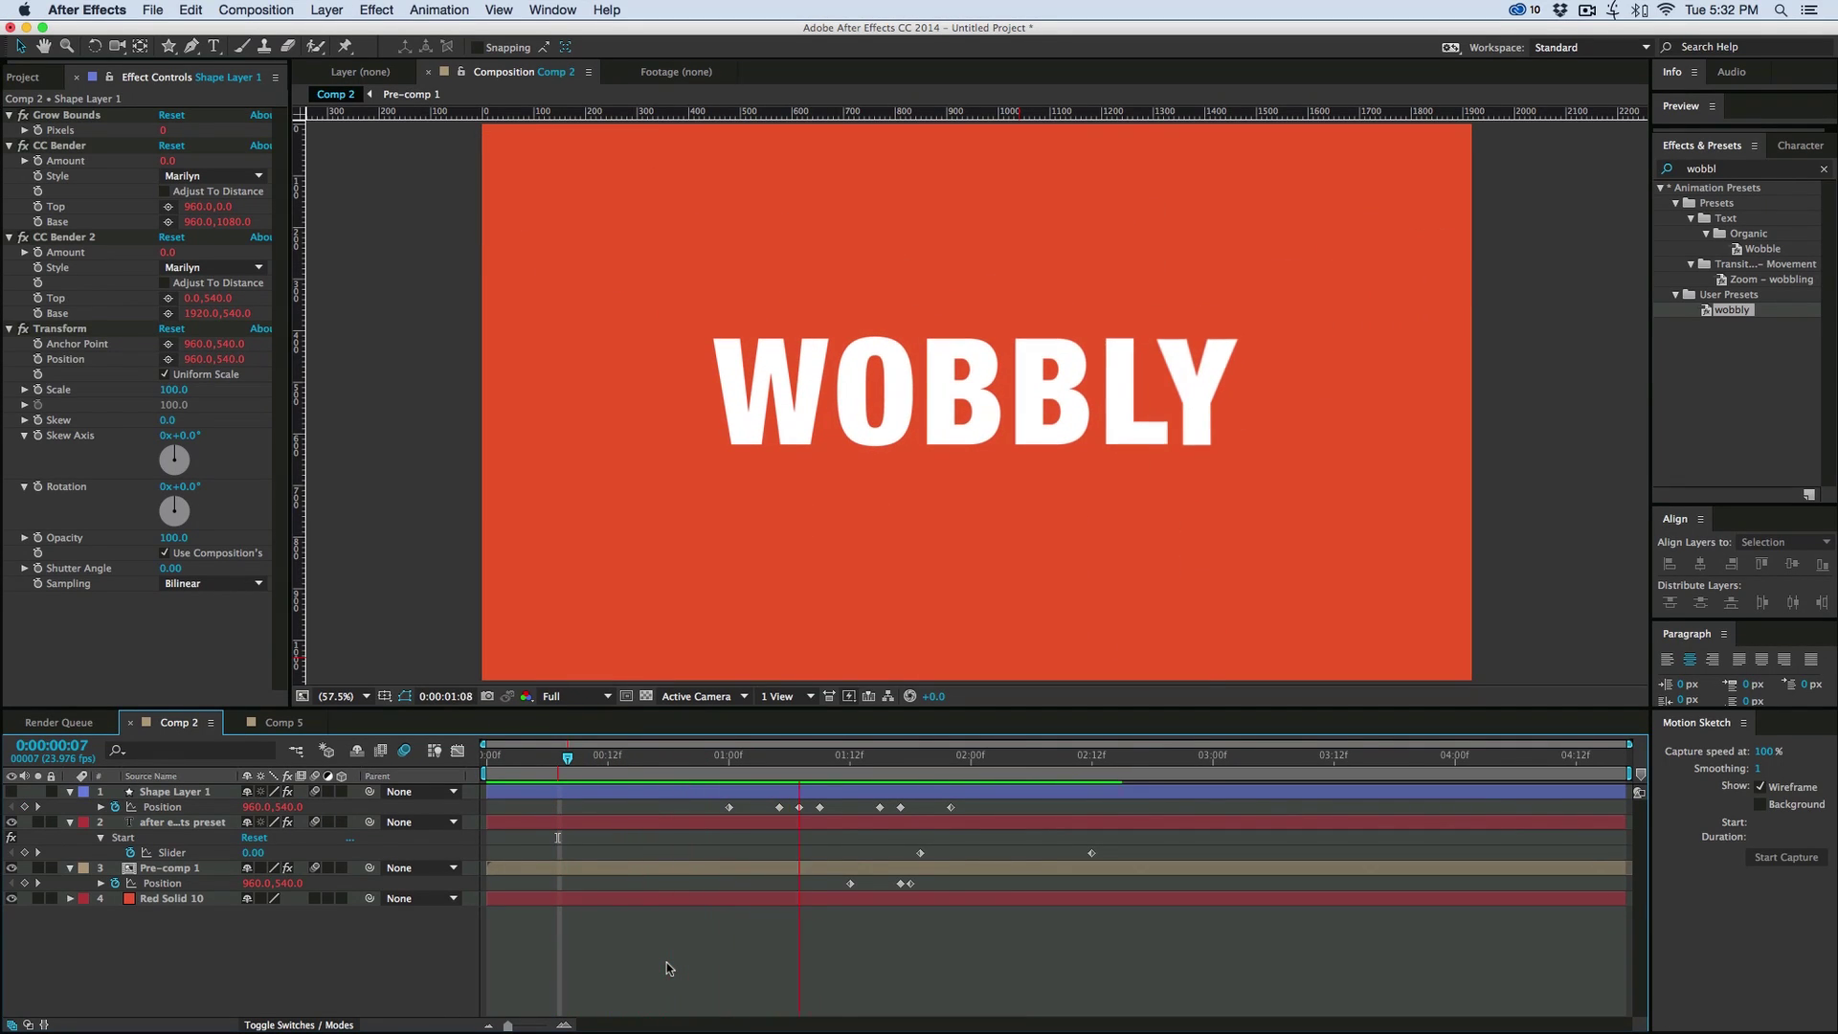
left_click(720, 868)
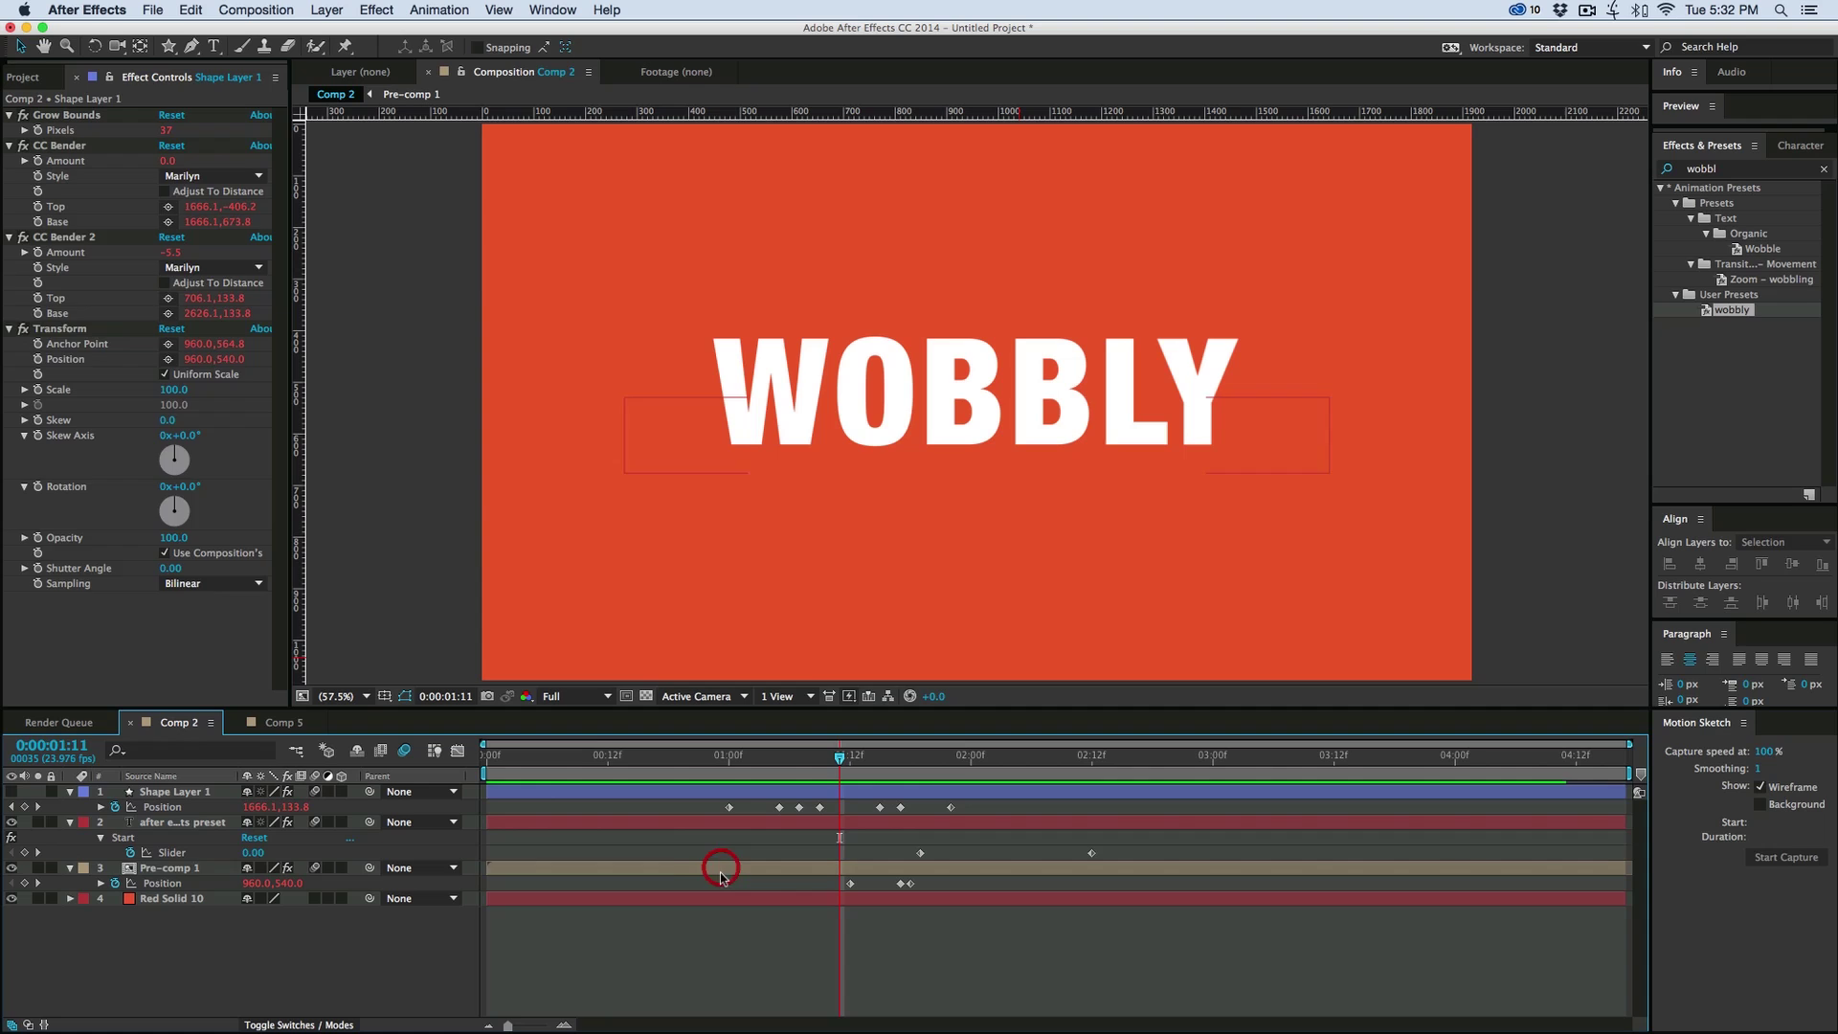
key("space")
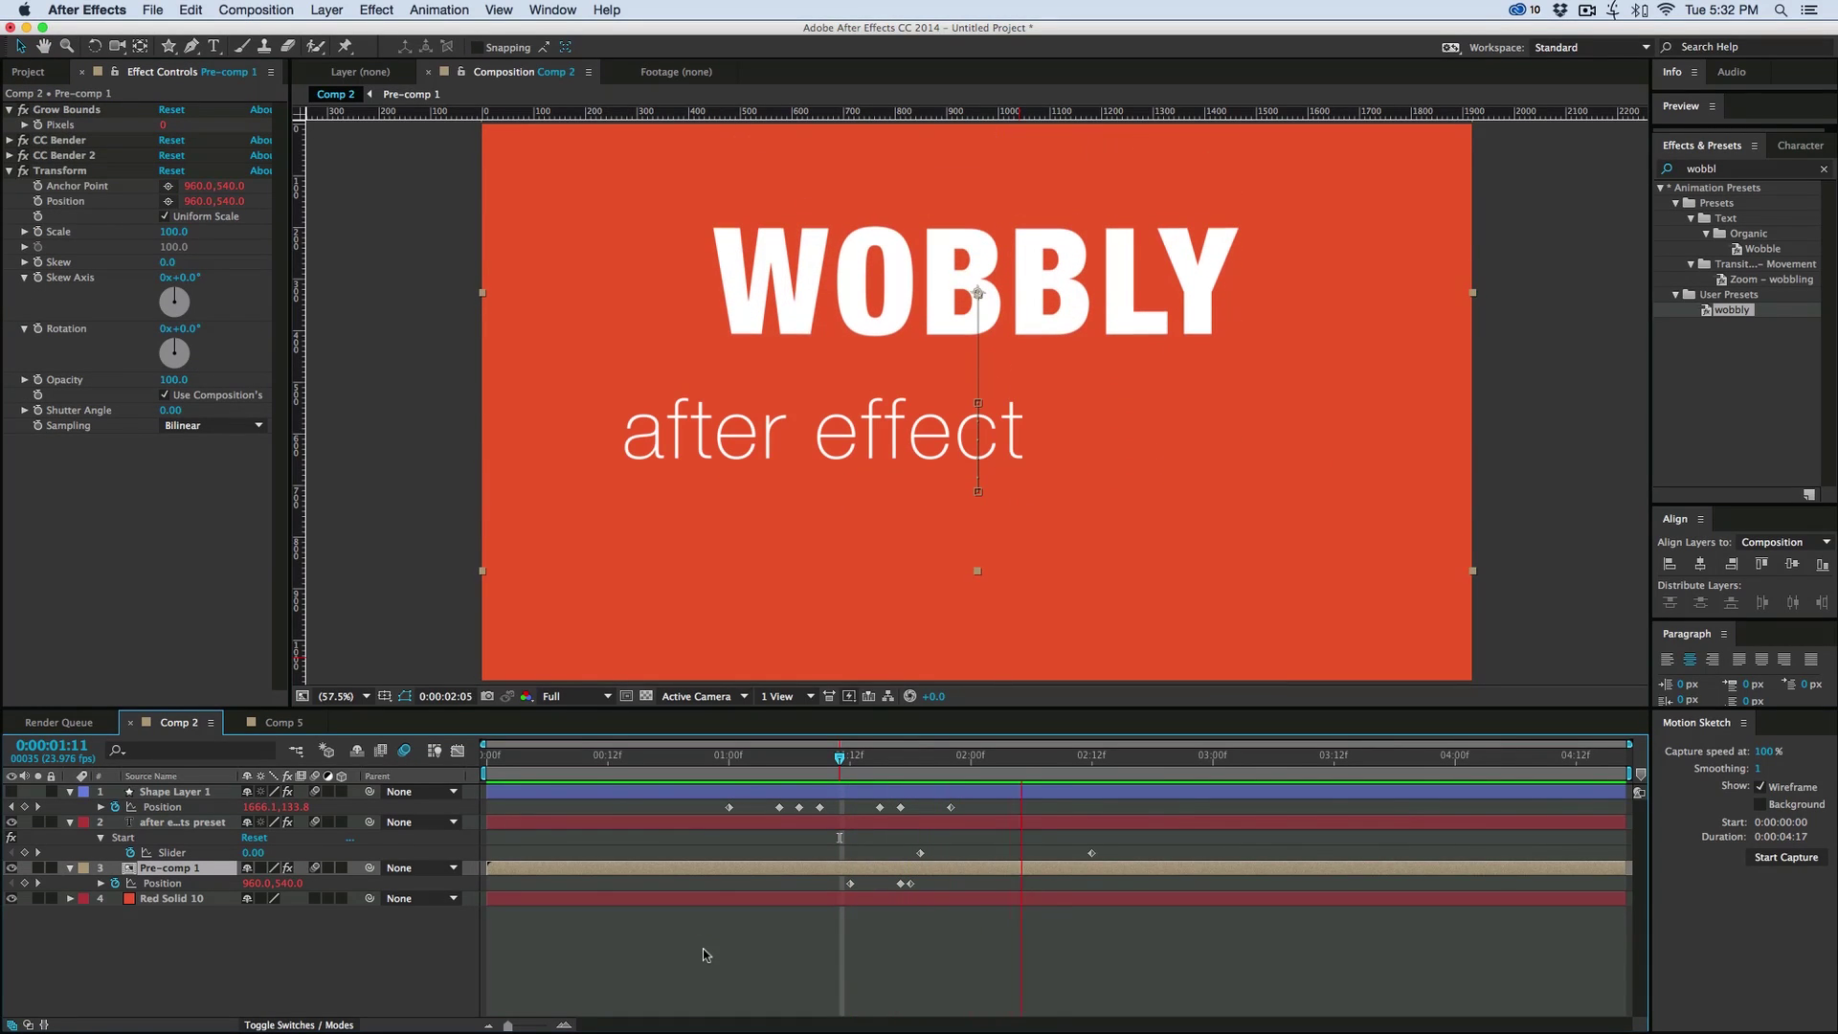